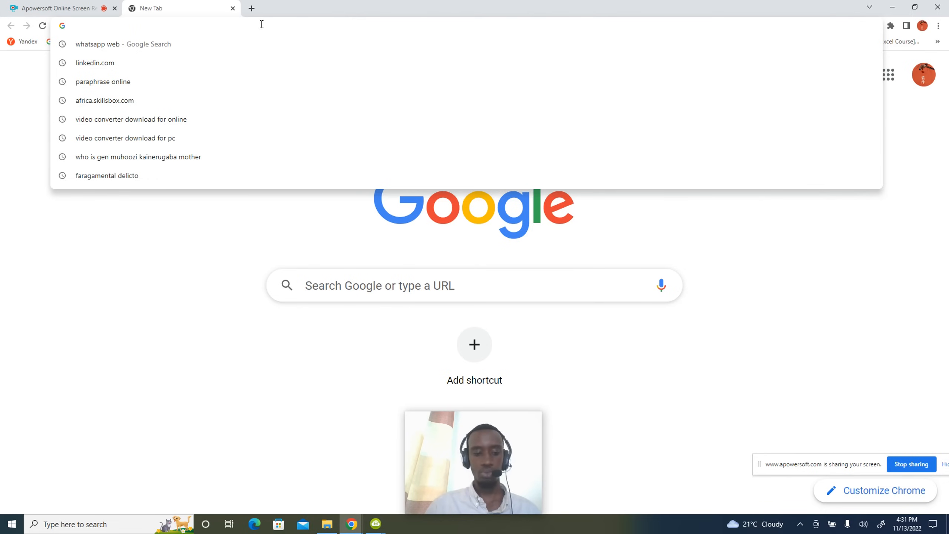
Load africa.skillsbox.com in Chrome, reaching the admin main.do page.
type("Afrkica")
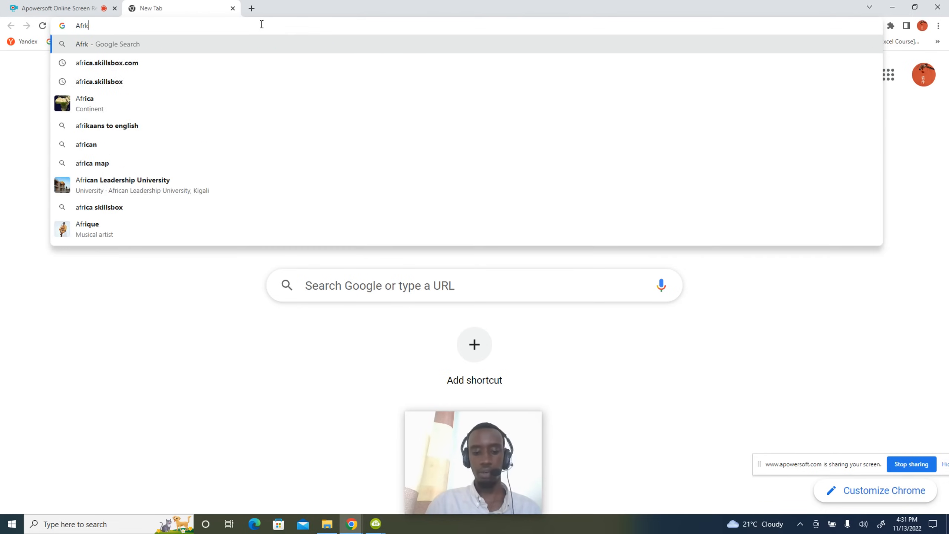
key("BackSpace")
key("BackSpace")
key("BackSpace")
key("BackSpace")
key("BackSpace")
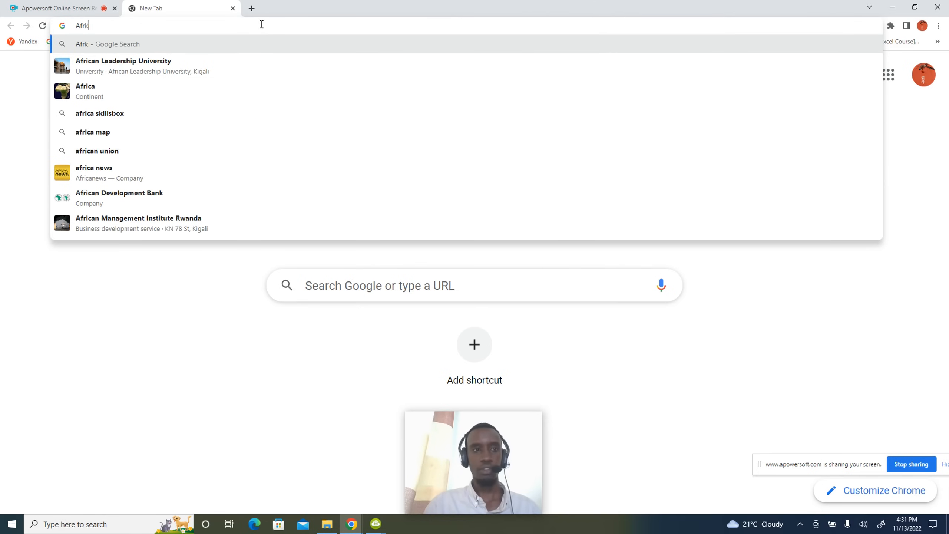
type("rica.s")
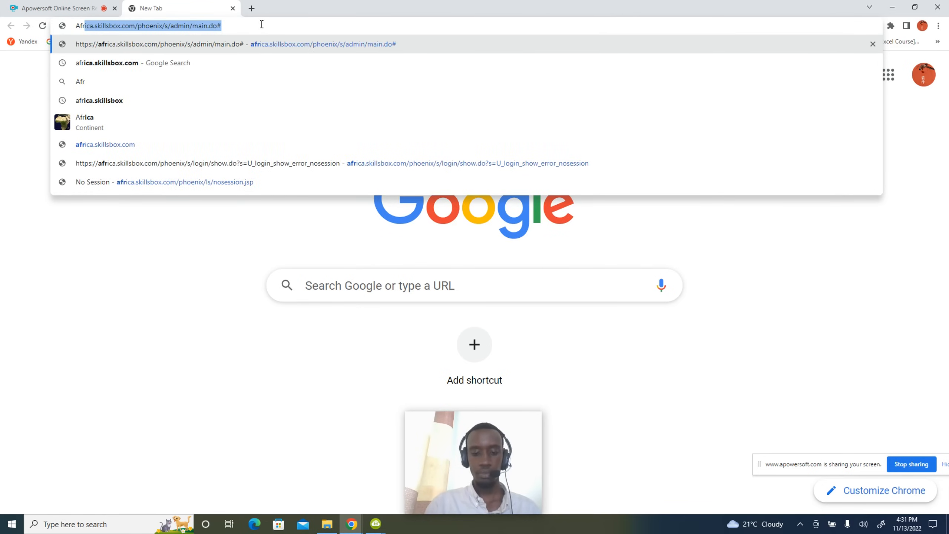
type("kills")
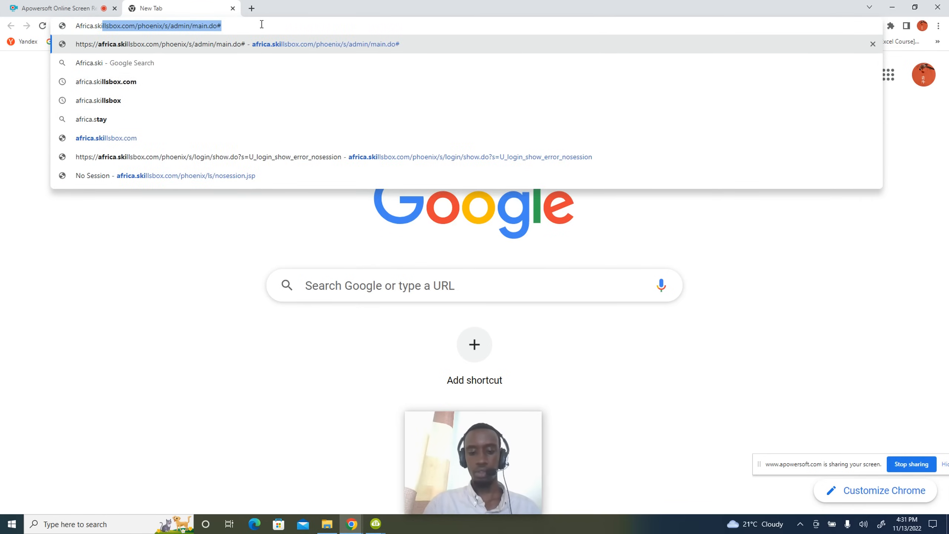
key("Return")
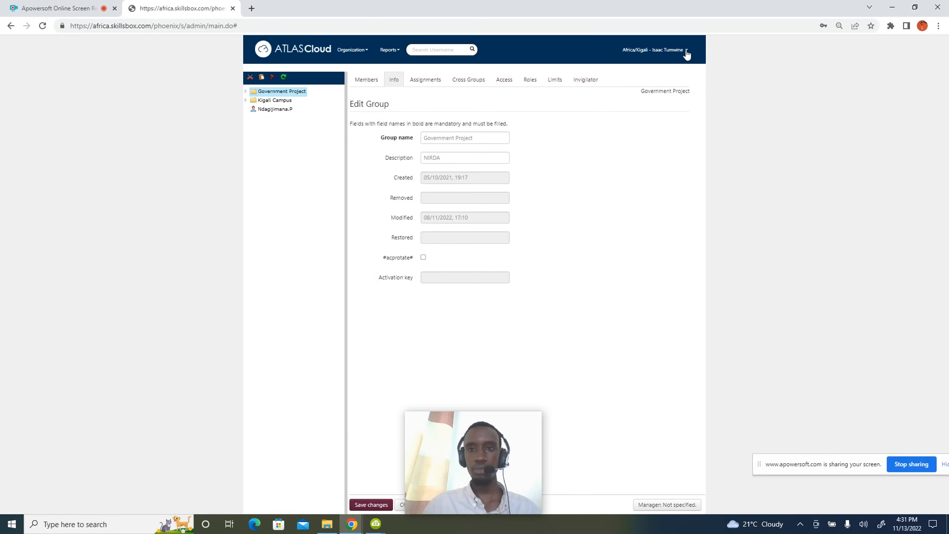
Log out of the admin account and clear the saved username and password.
left_click(686, 51)
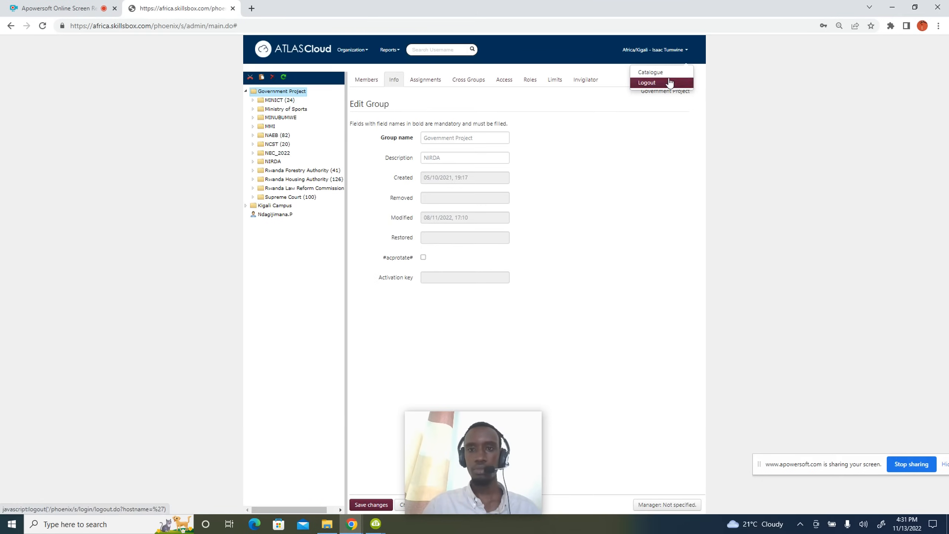
left_click(659, 82)
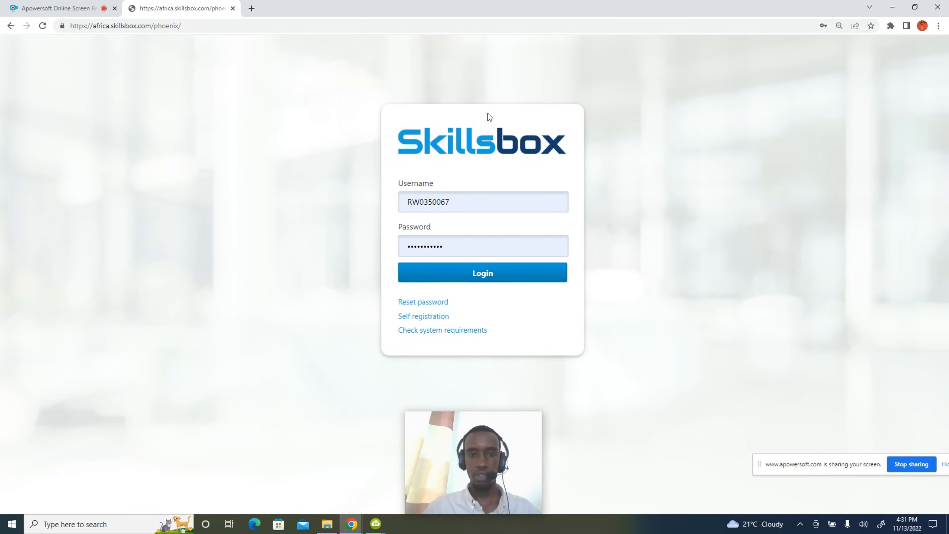
left_click(484, 200)
key("BackSpace")
key("BackSpace")
key("BackSpace")
key("BackSpace")
key("BackSpace")
key("BackSpace")
key("BackSpace")
key("BackSpace")
key("BackSpace")
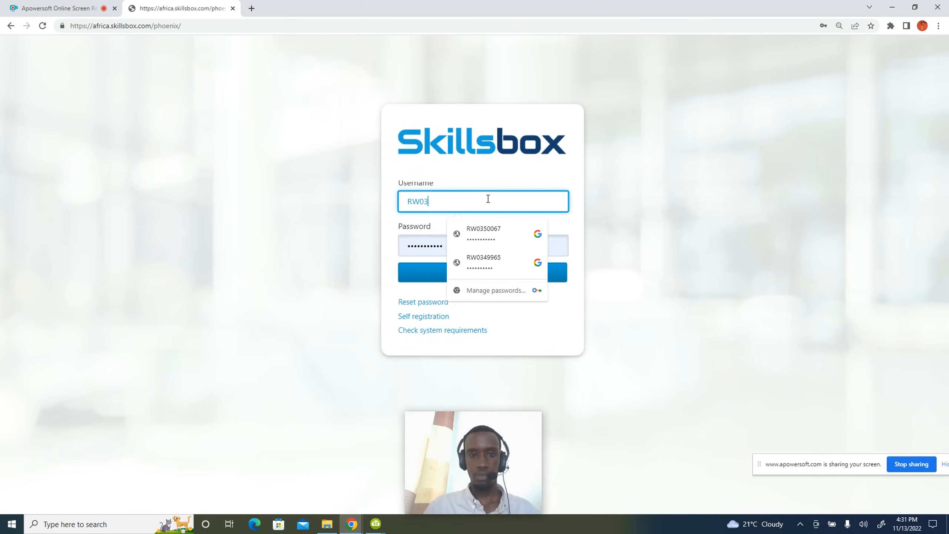
left_click(669, 196)
left_click(508, 255)
key("BackSpace")
key("BackSpace")
key("BackSpace")
key("BackSpace")
key("BackSpace")
key("BackSpace")
key("BackSpace")
key("BackSpace")
key("BackSpace")
key("BackSpace")
key("BackSpace")
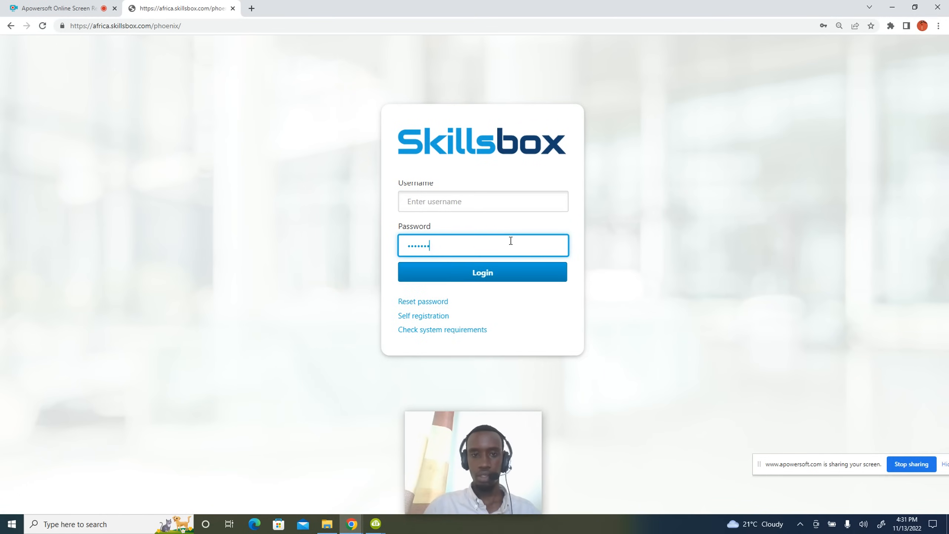
Sign in with the candidate's username and password, retrying after the first failed attempt.
left_click(478, 199)
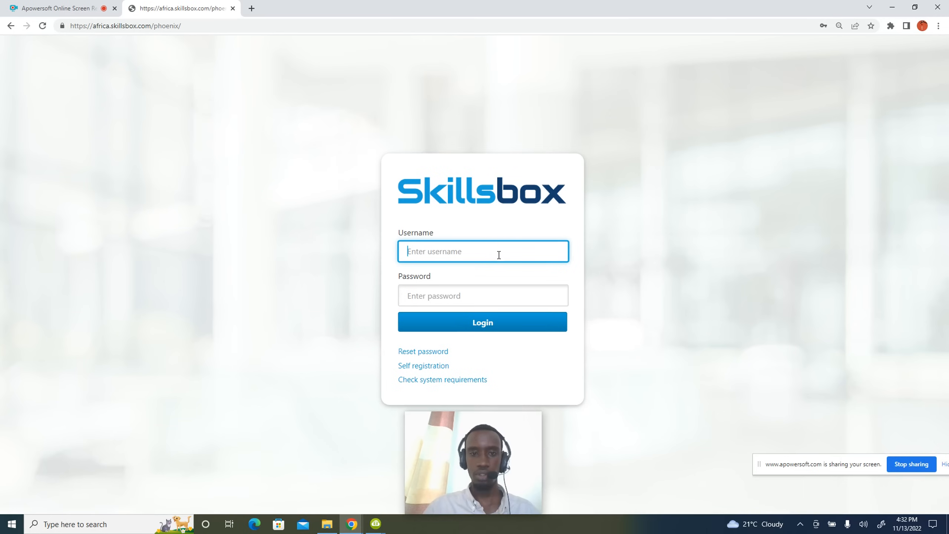
left_click(499, 251)
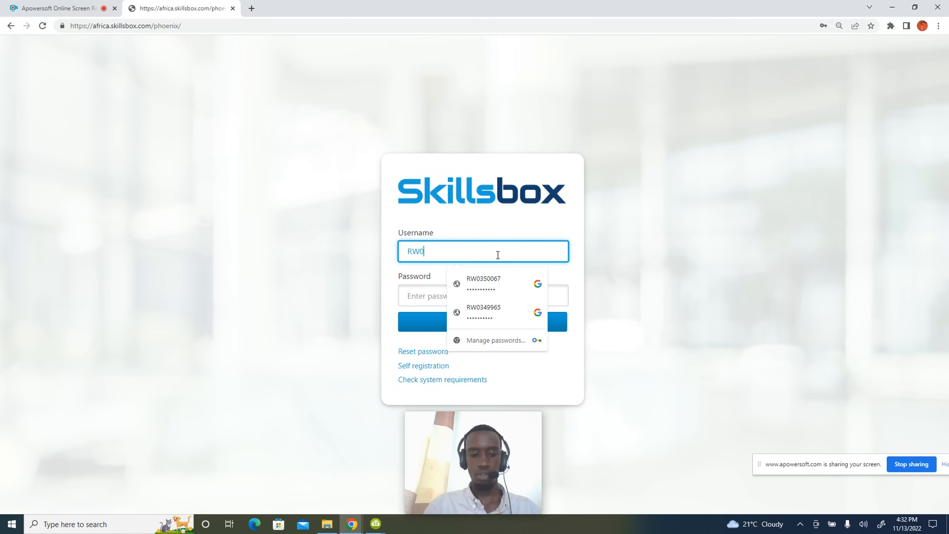
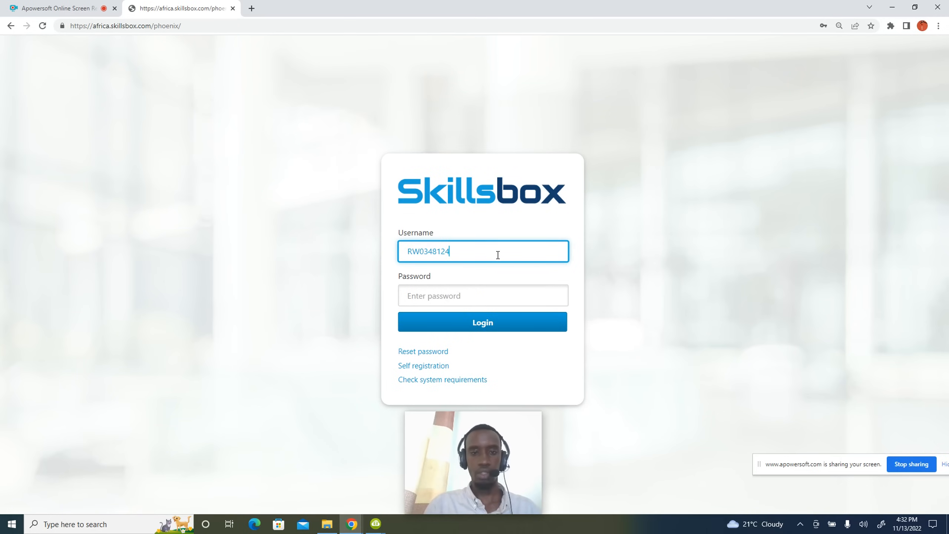
left_click(481, 291)
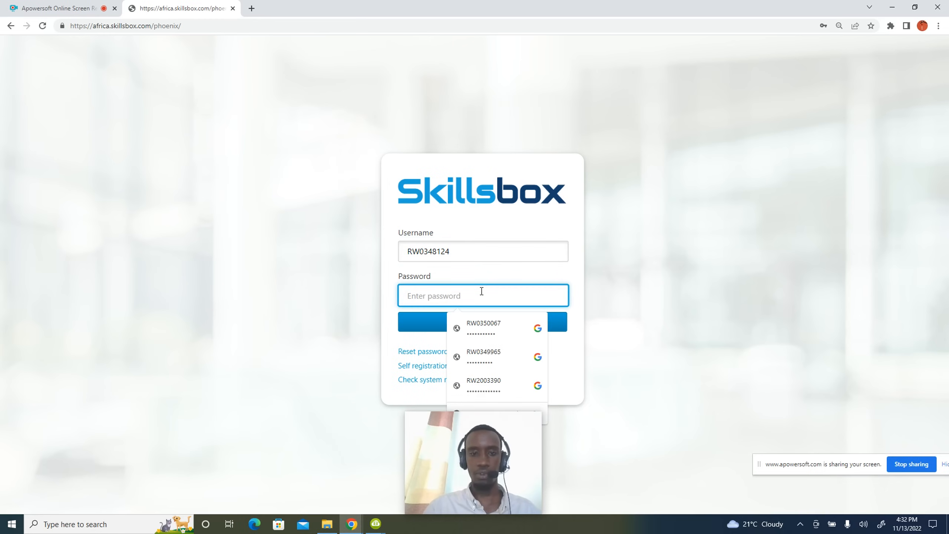
type("•••••")
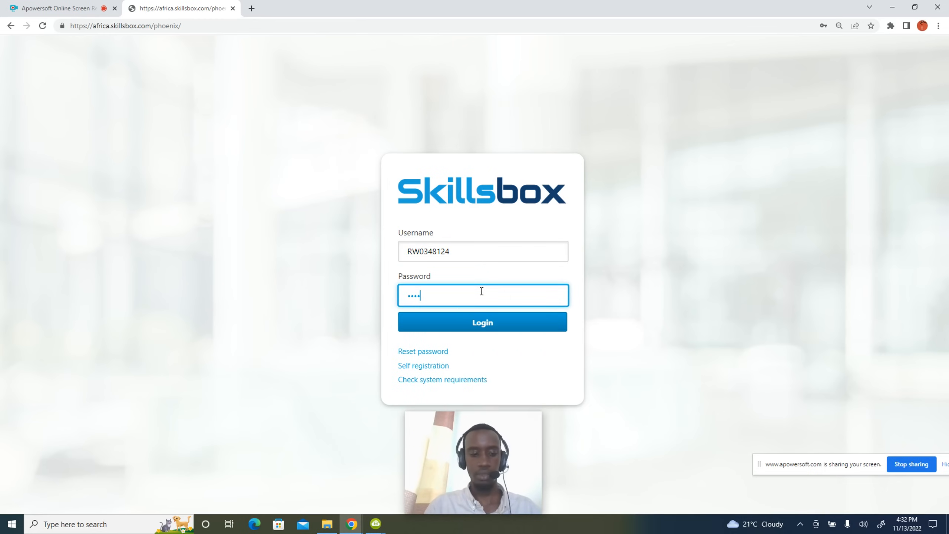
type("•••••••")
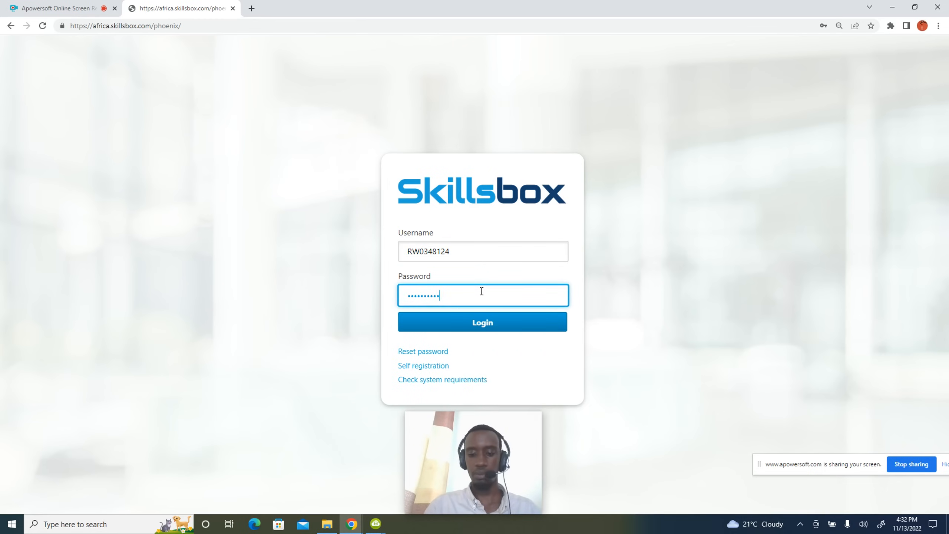
key("Return")
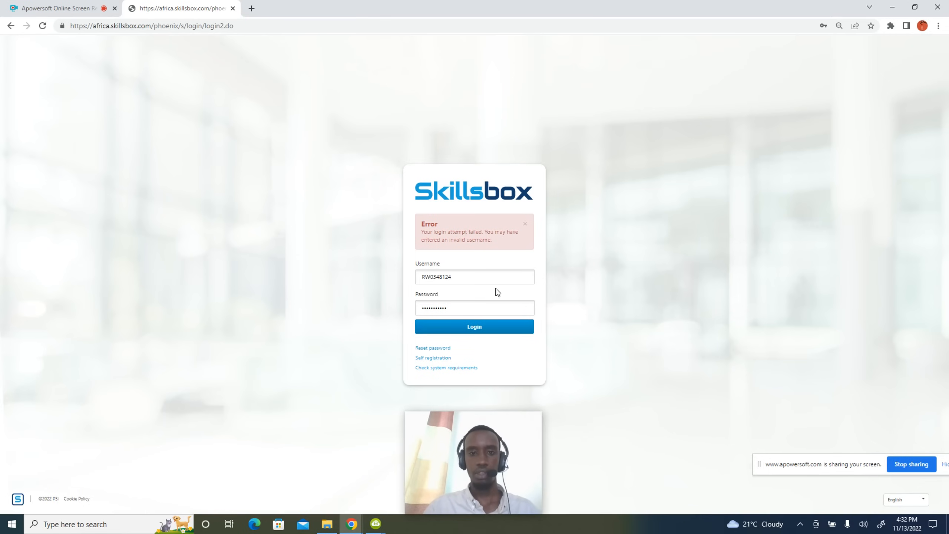
left_click(478, 311)
key("Return")
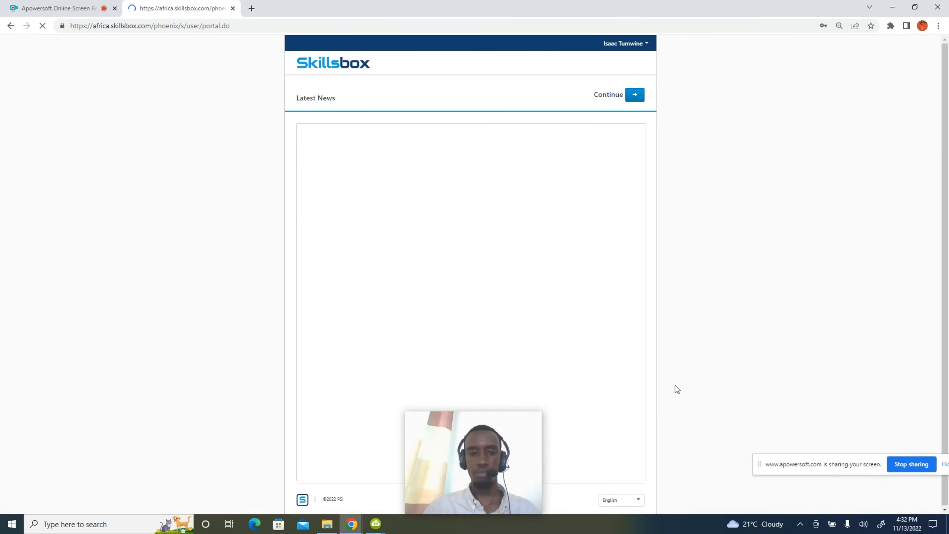
Continue past Latest News and open the Catalogue to view the ICDL Workforce and Professional modules.
left_click(634, 96)
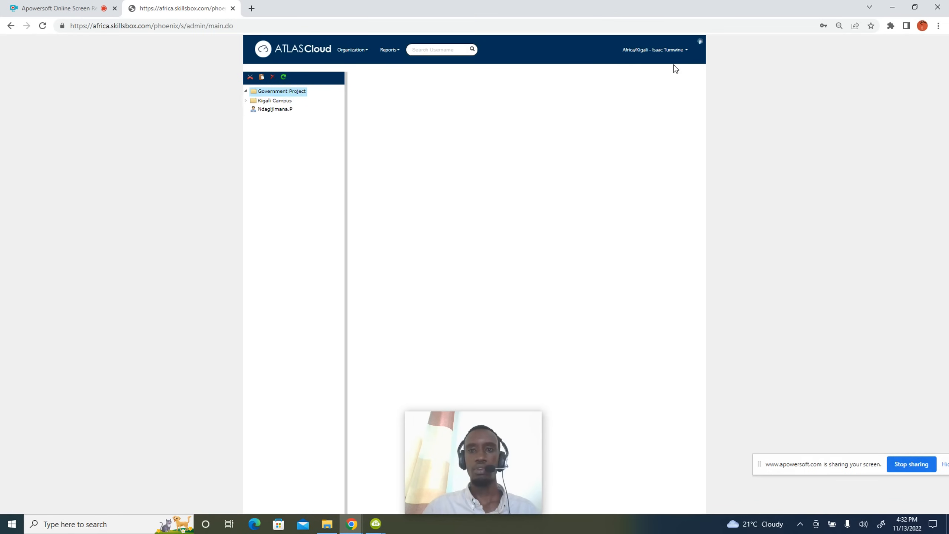
left_click(677, 52)
left_click(675, 73)
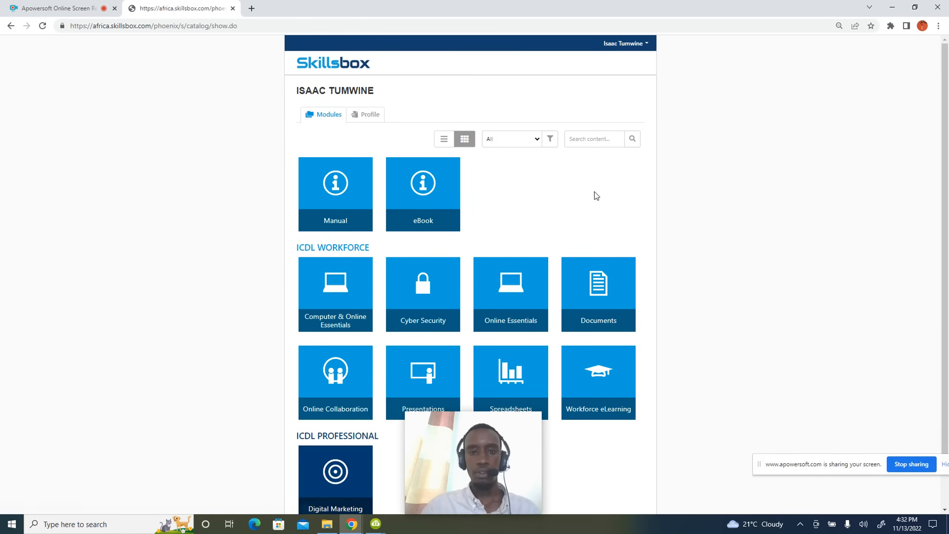
scroll(700, 251, "down", 1)
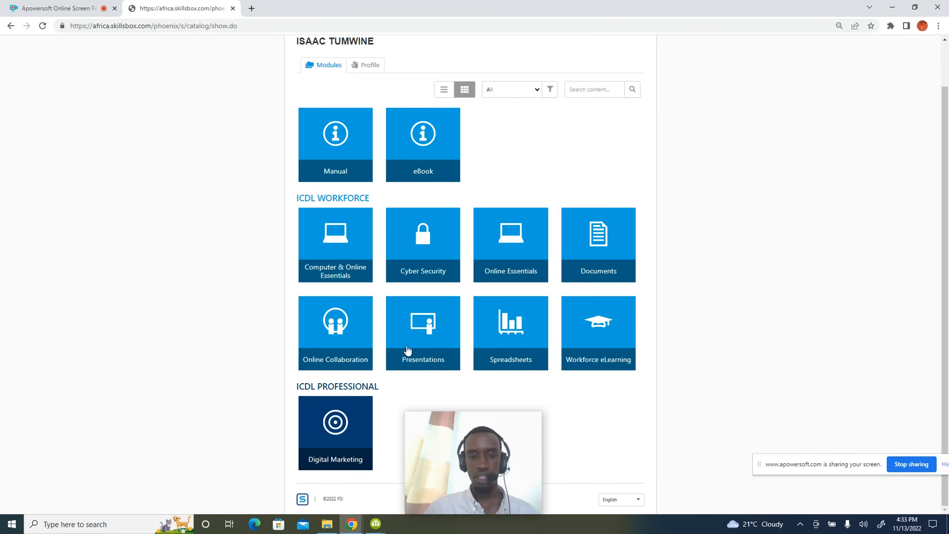
Open the Presentations tile and review its Assess, Learn and Certify lists.
left_click(426, 353)
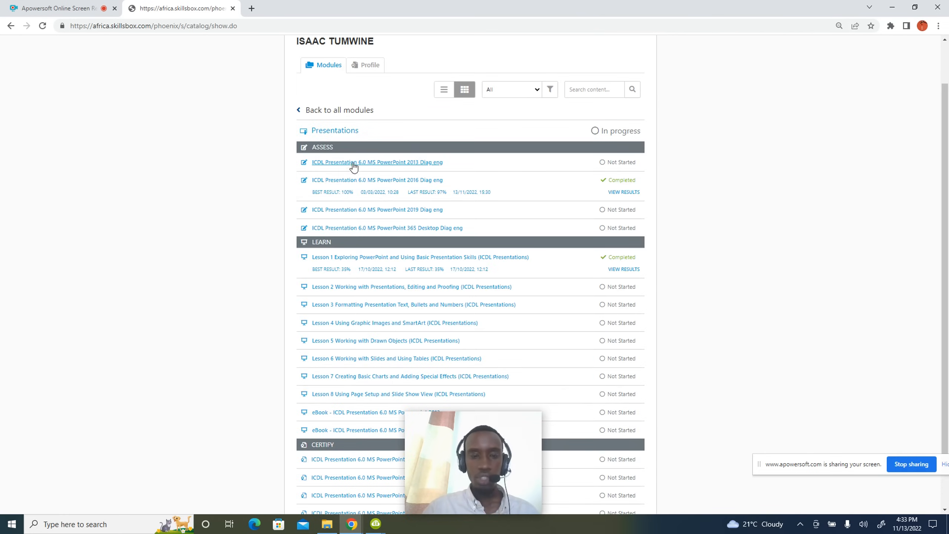
scroll(472, 245, "up", 5)
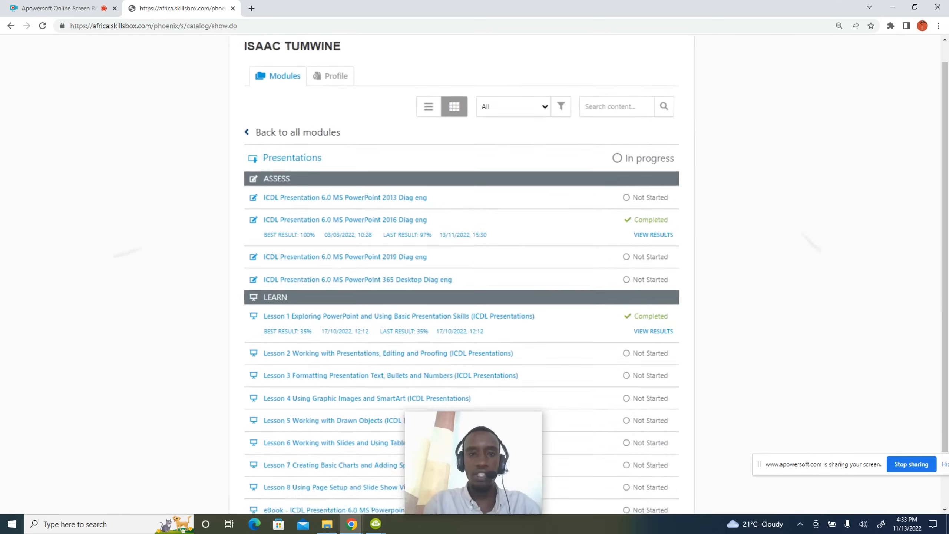
scroll(497, 277, "down", 3)
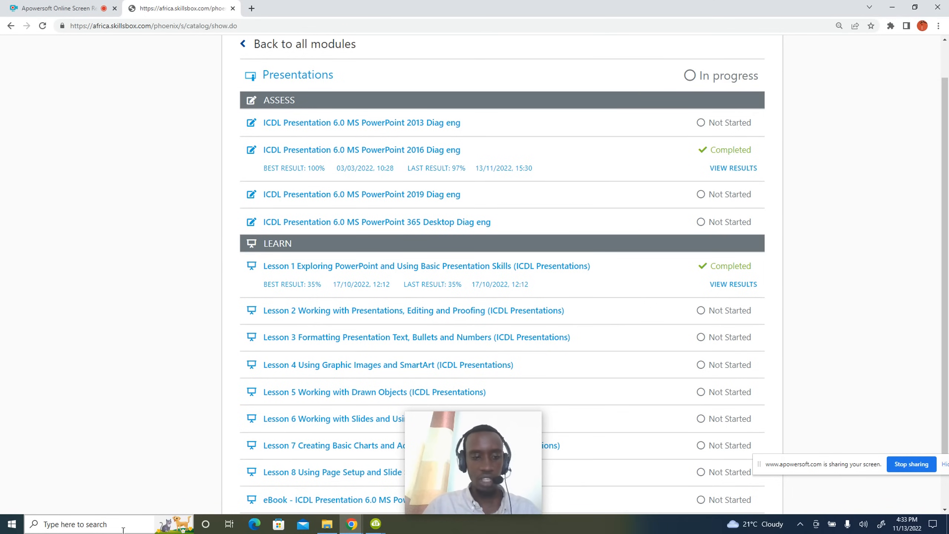
left_click(98, 524)
type("wo")
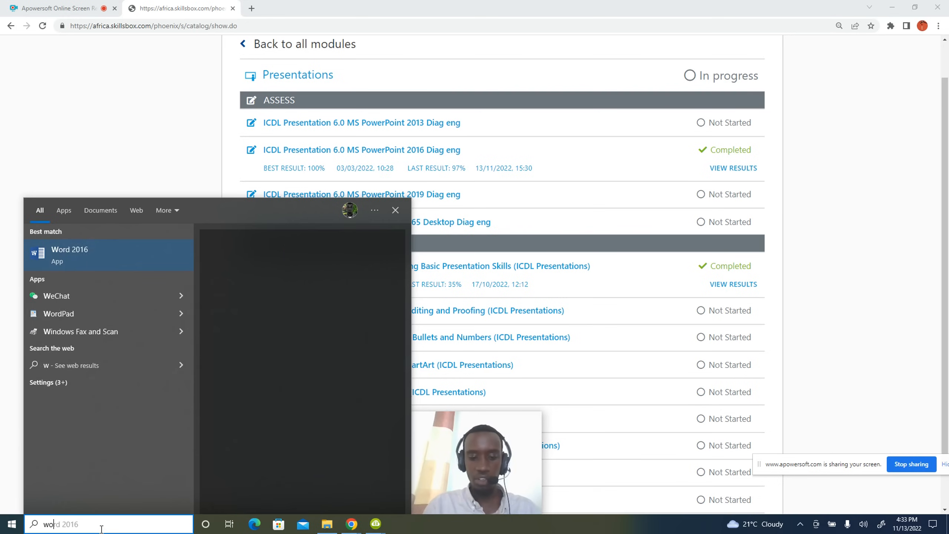
type("rd")
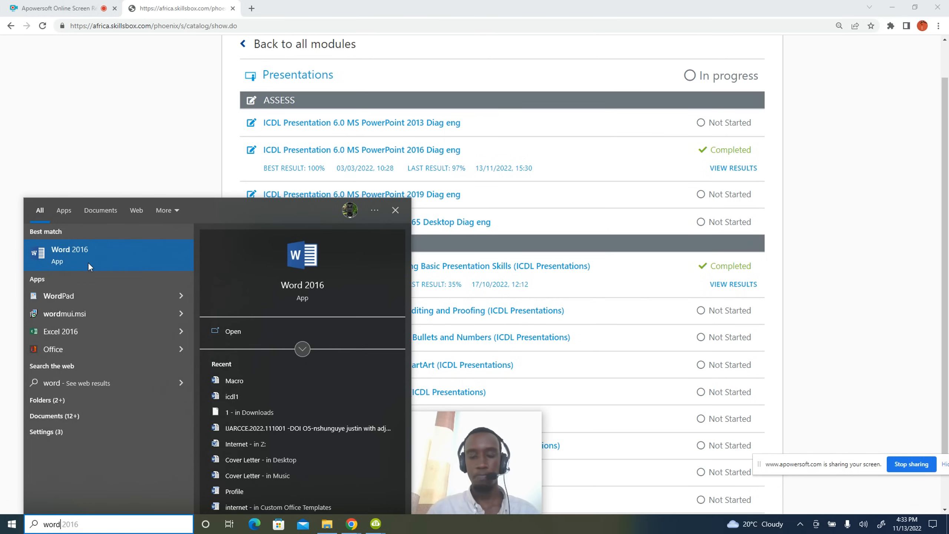
left_click(123, 109)
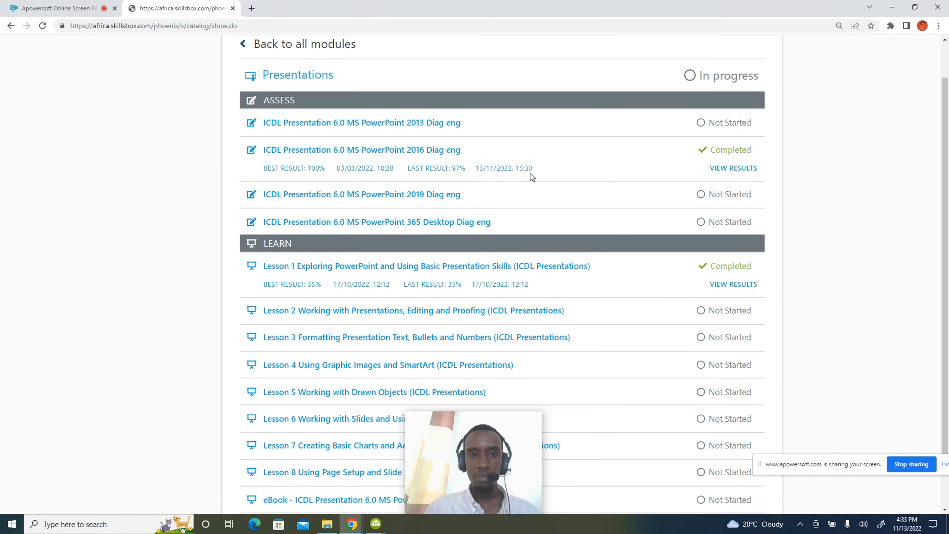
Launch the ICDL Presentation 6.0 MS PowerPoint 2016 Diag eng test.
left_click(413, 155)
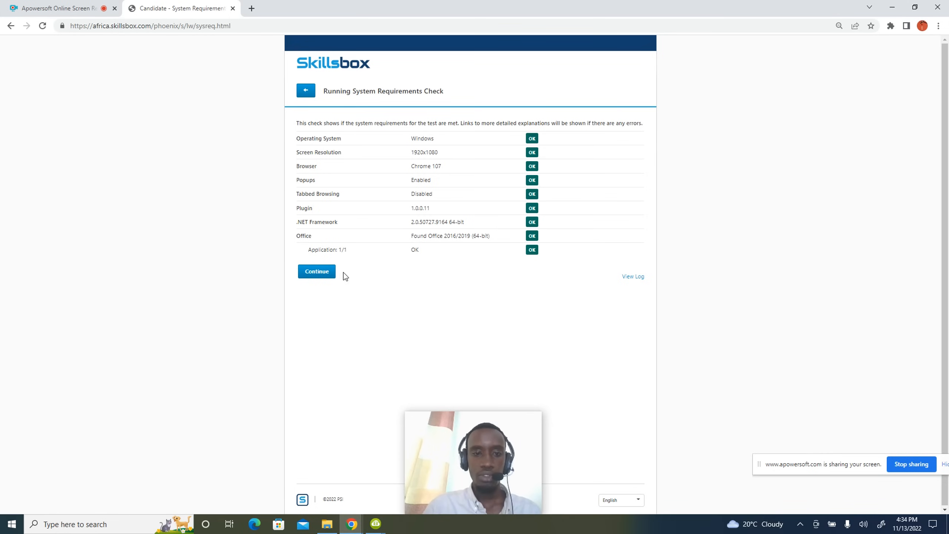
Pass the requirements check and start the PowerPoint test at question 1 of 74.
left_click(321, 273)
left_click(600, 131)
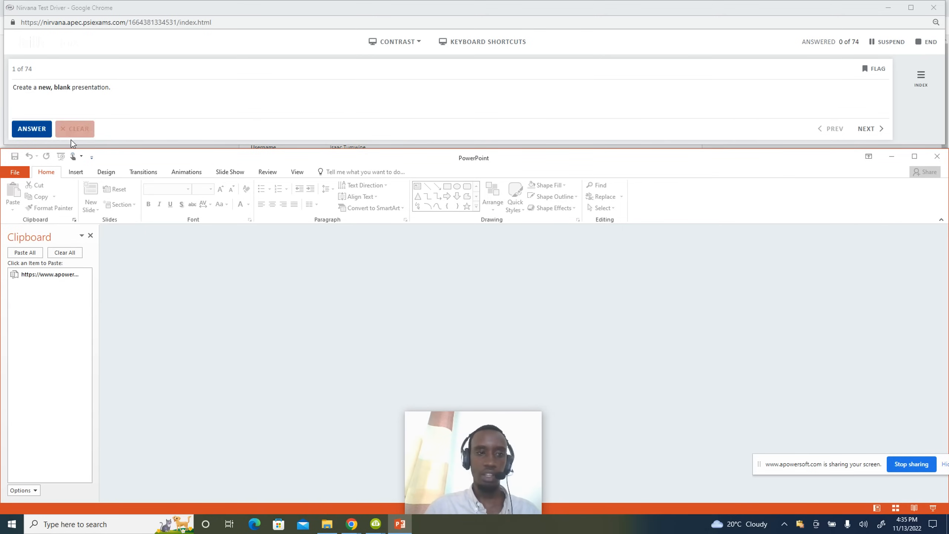
Create a new Blank Presentation via File > New and submit it as the answer.
left_click(18, 173)
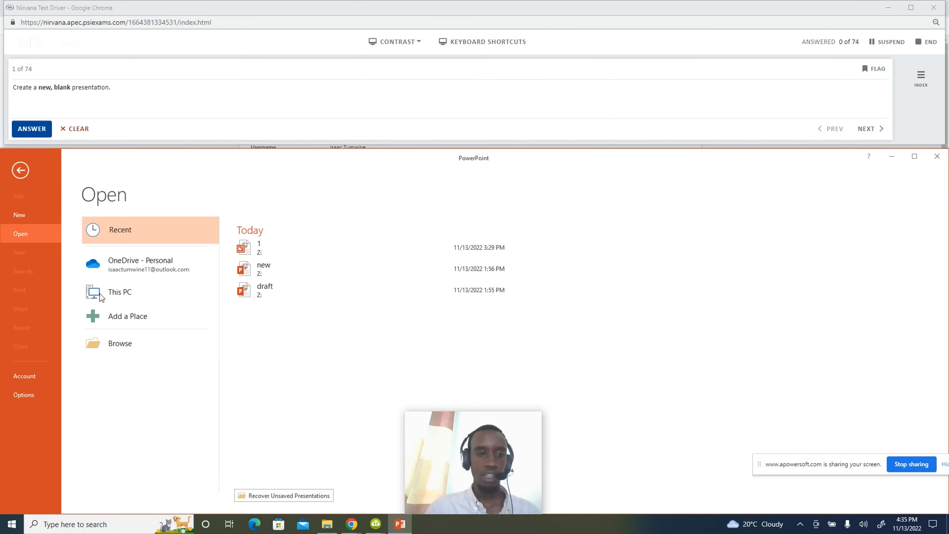
left_click(34, 218)
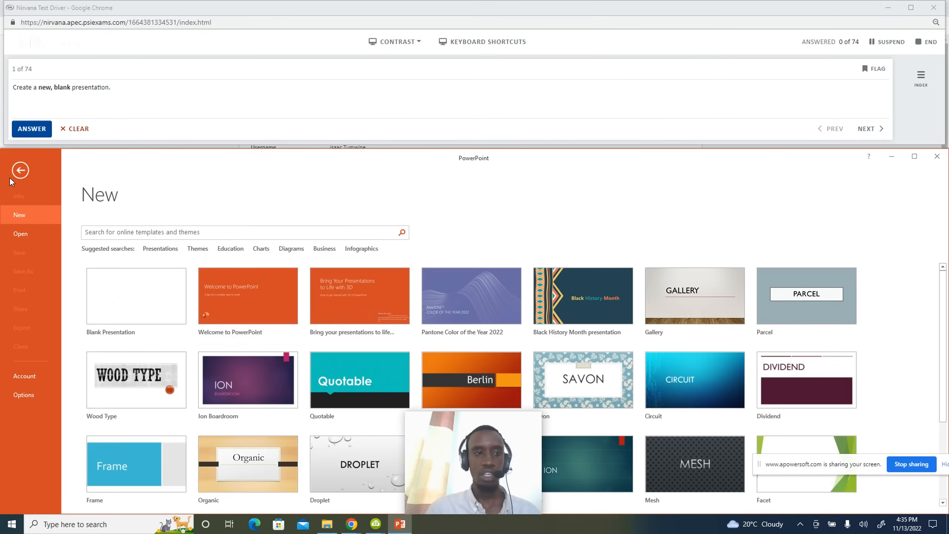
left_click(20, 170)
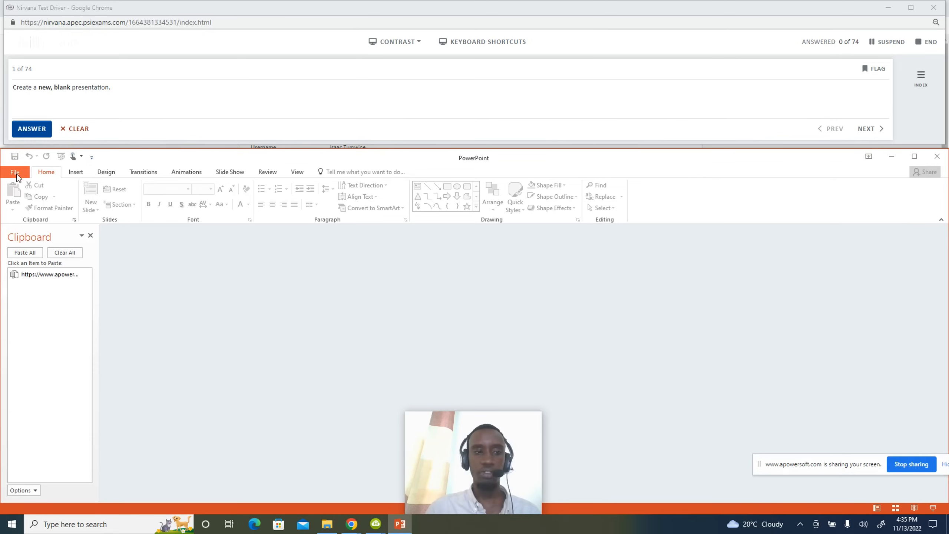
left_click(20, 174)
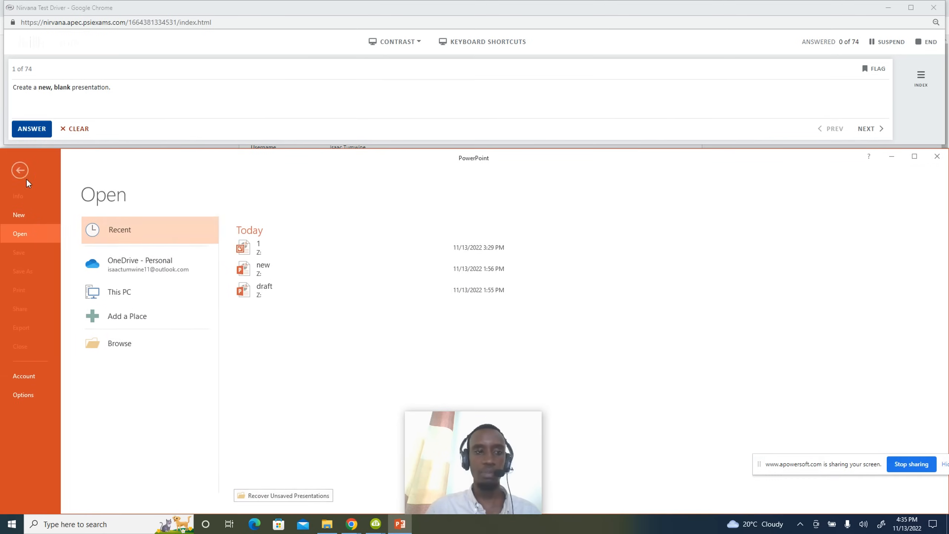
left_click(35, 215)
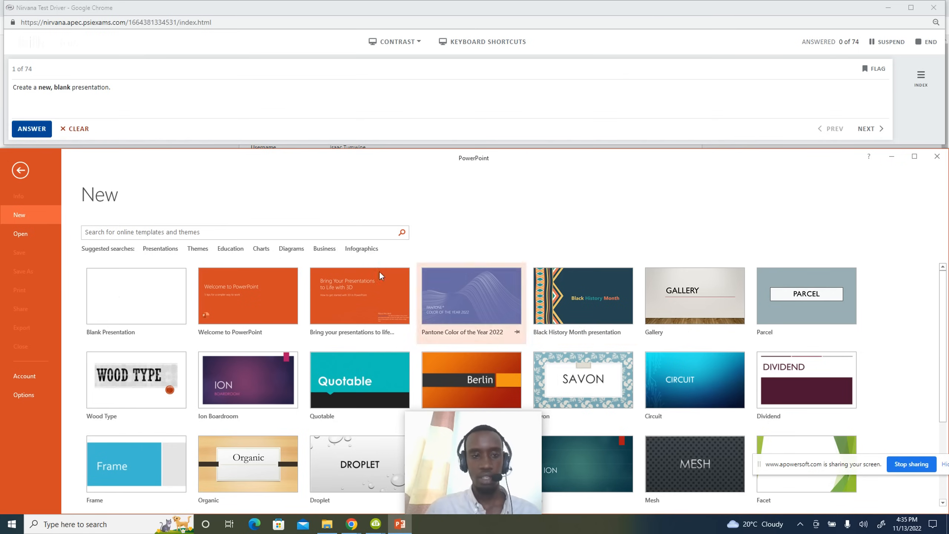
left_click(128, 303)
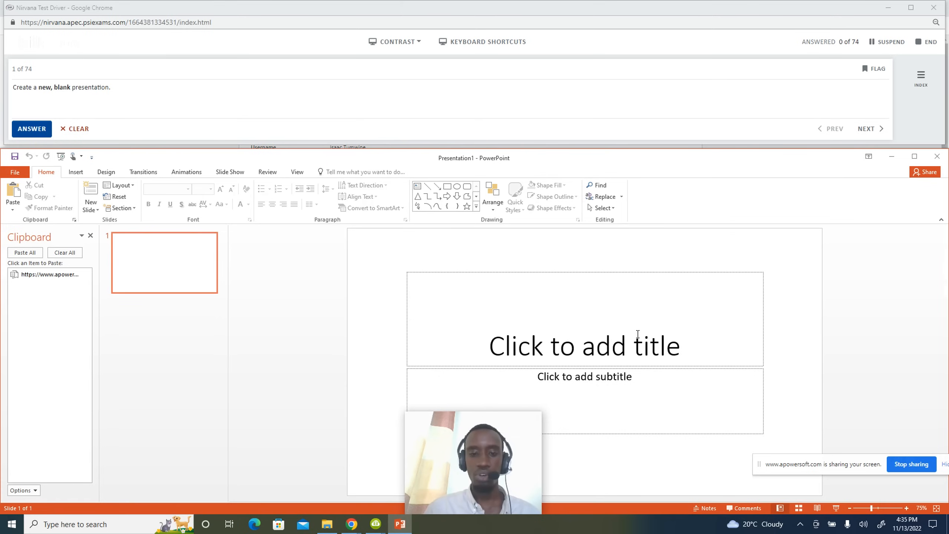
left_click(32, 129)
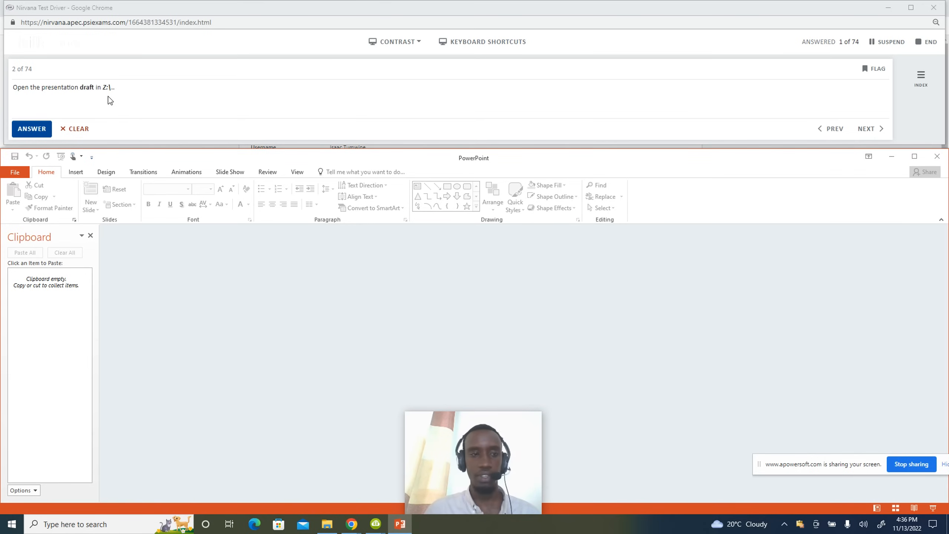
Open the draft presentation from Local Disk (Z:) and submit the answer.
left_click(16, 171)
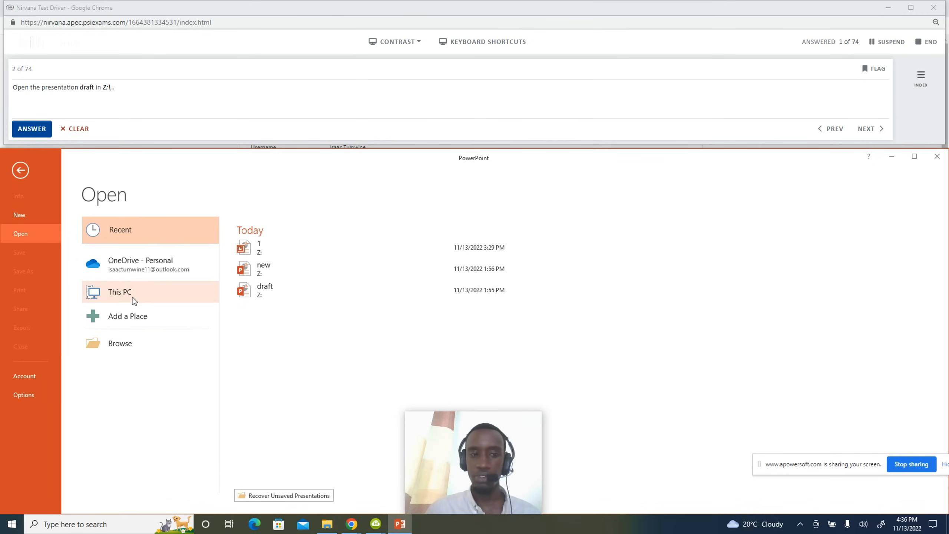
left_click(136, 342)
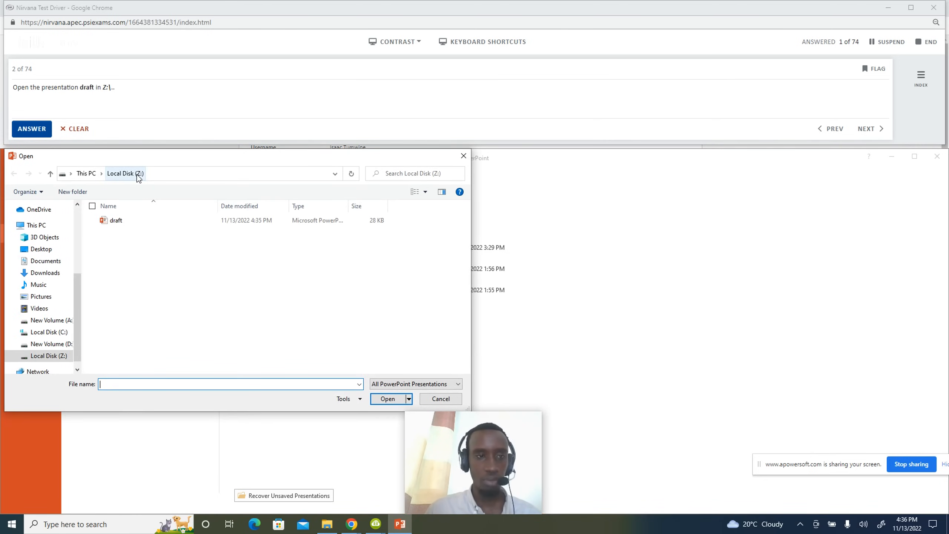
left_click(18, 226)
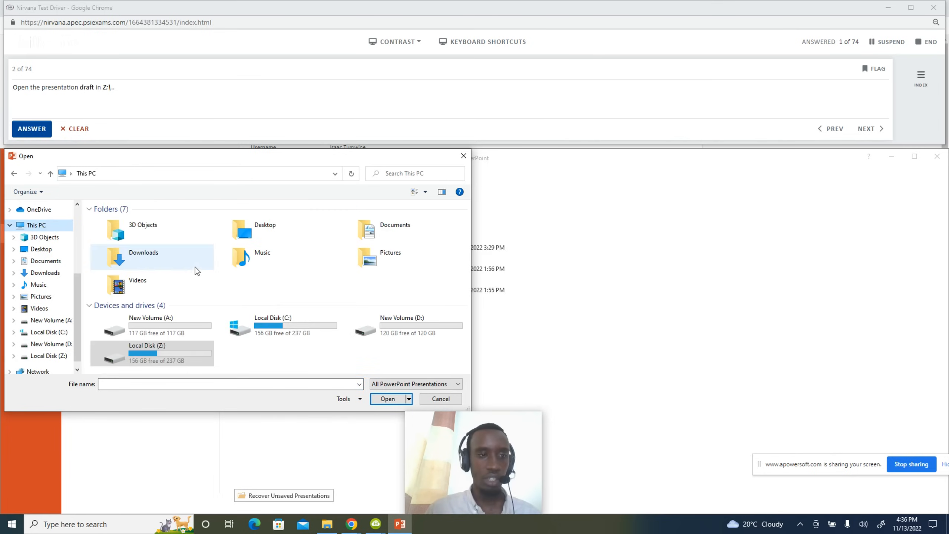
double_click(163, 349)
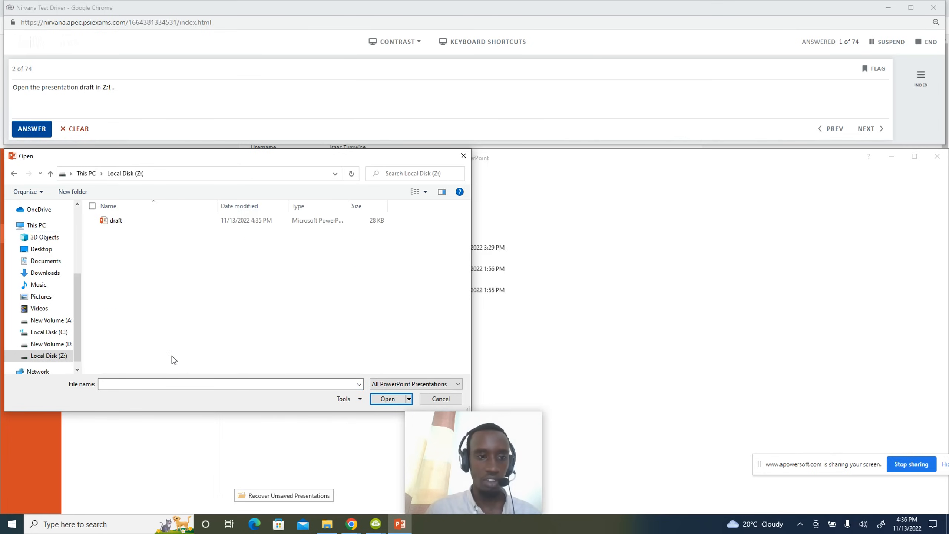
left_click(121, 221)
left_click(377, 400)
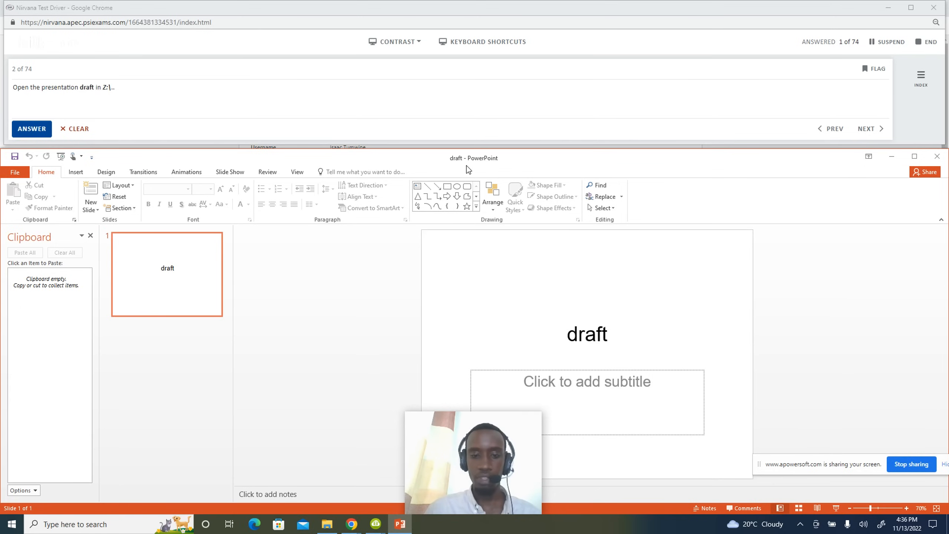
left_click(46, 123)
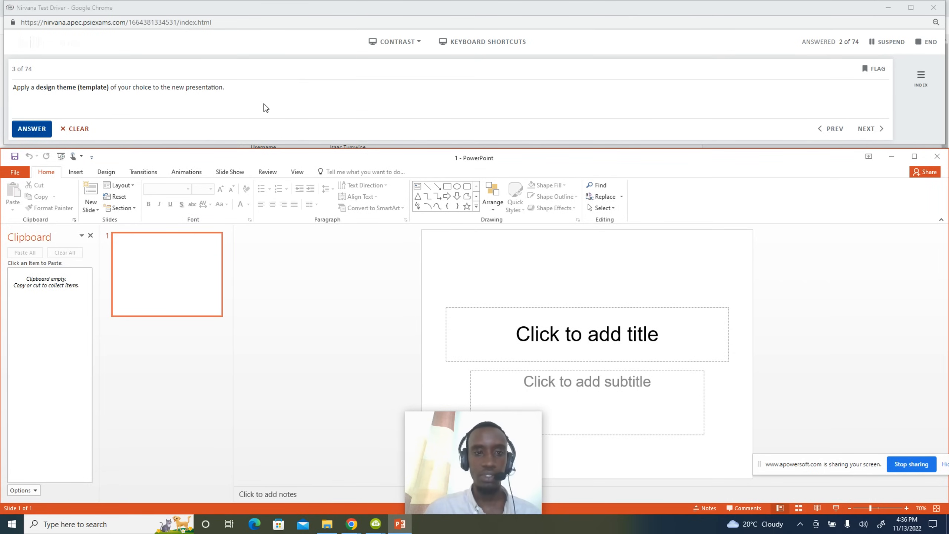
Apply the green Facet theme from the Design gallery and submit the answer.
left_click(107, 174)
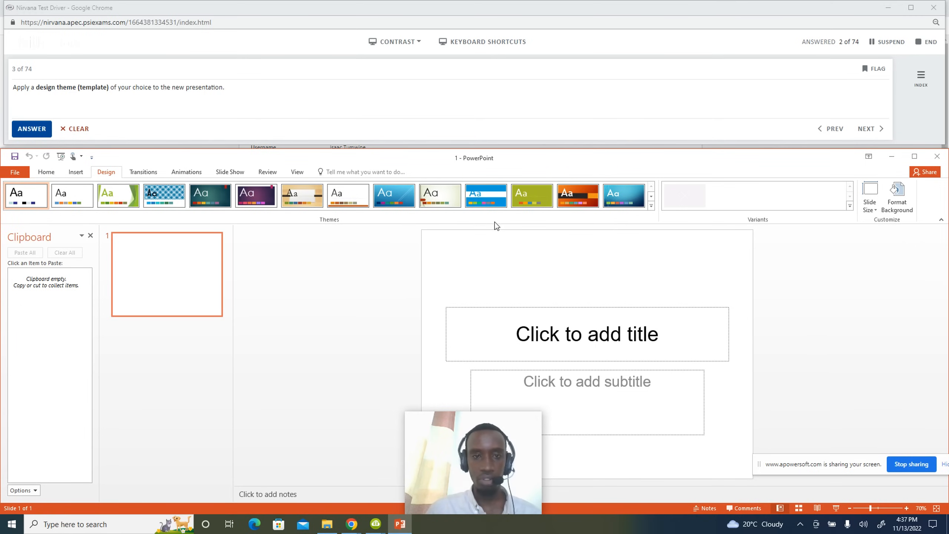
left_click(650, 208)
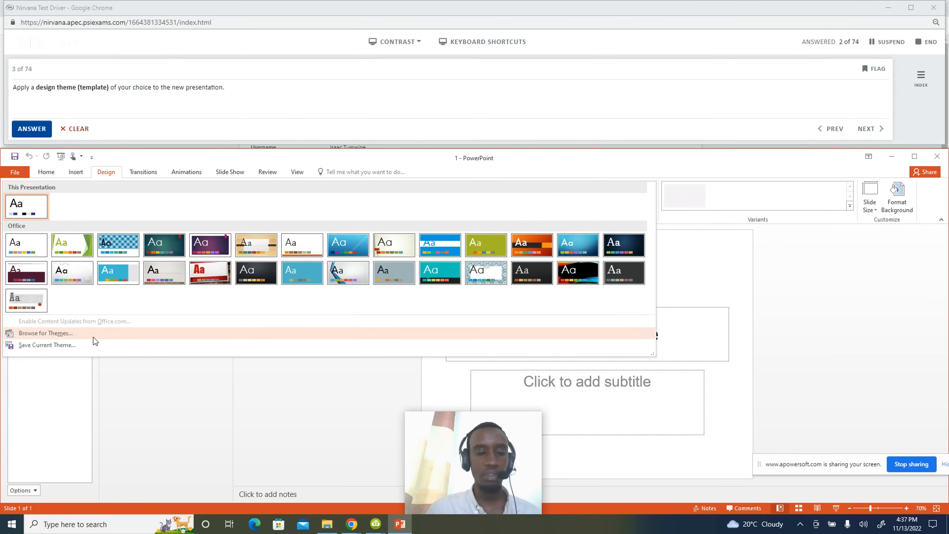
left_click(111, 181)
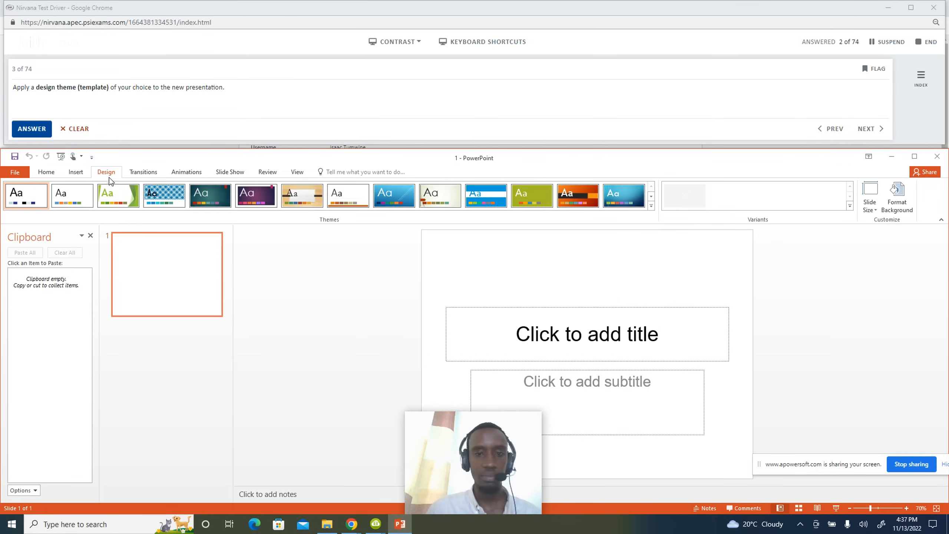
left_click(116, 205)
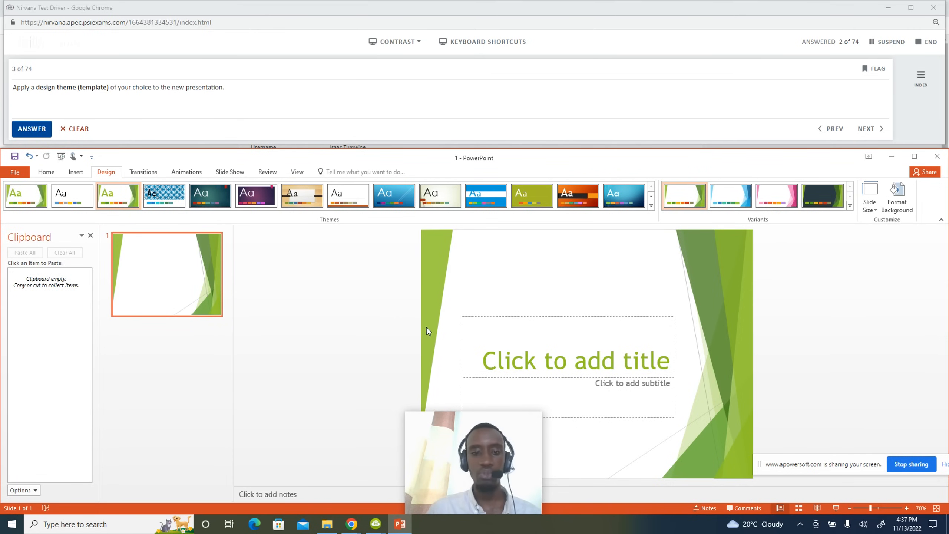
left_click(31, 128)
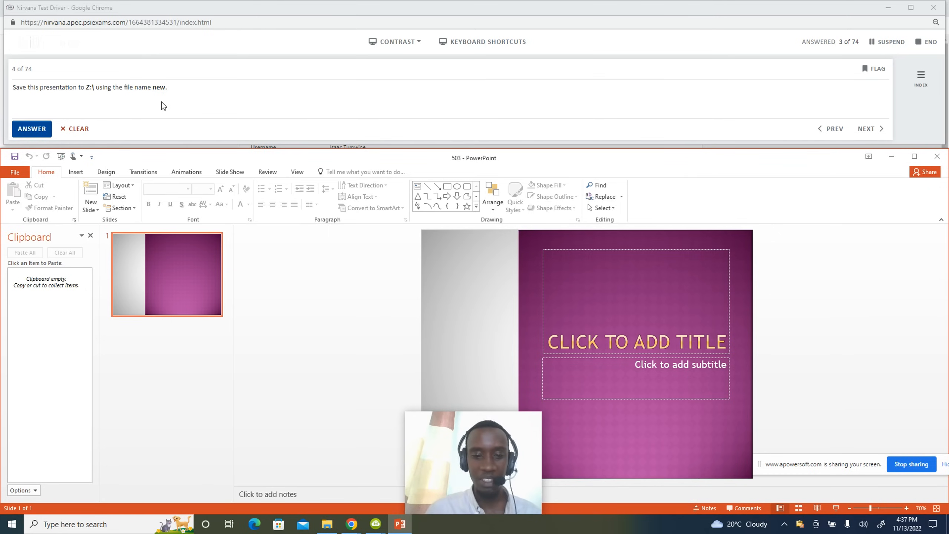
left_click(18, 170)
Save the presentation as 'new' on Local Disk (Z:) and submit the answer.
left_click(24, 275)
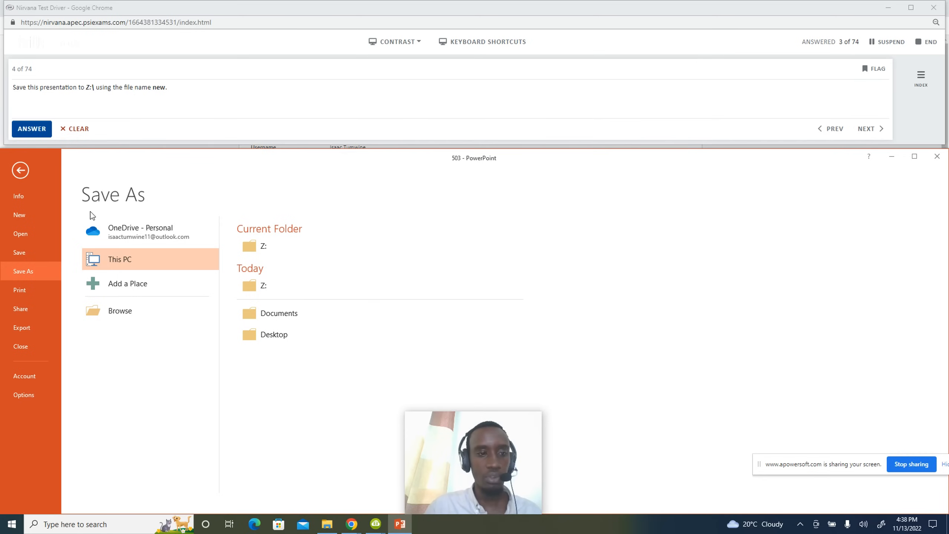
left_click(149, 311)
left_click(98, 348)
key("BackSpace")
key("BackSpace")
key("BackSpace")
type("new")
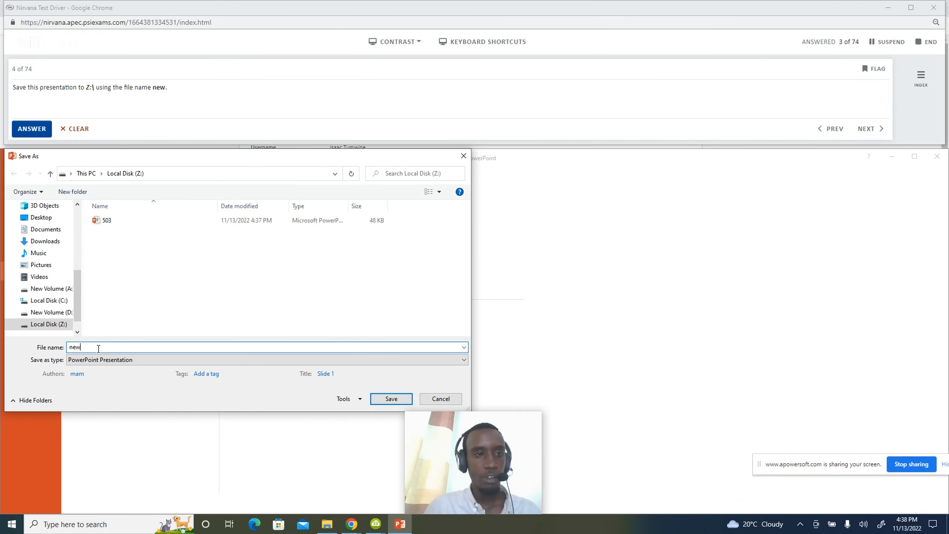
left_click(381, 399)
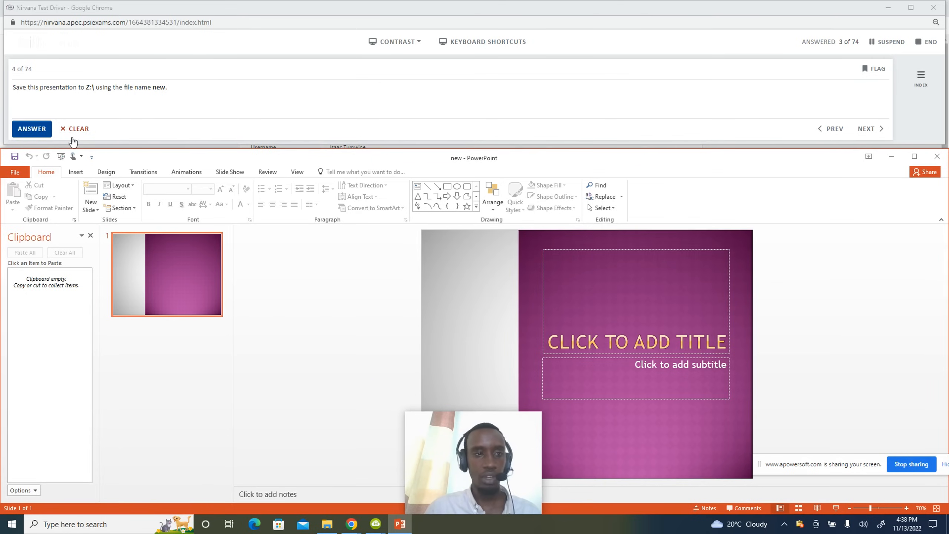
left_click(38, 129)
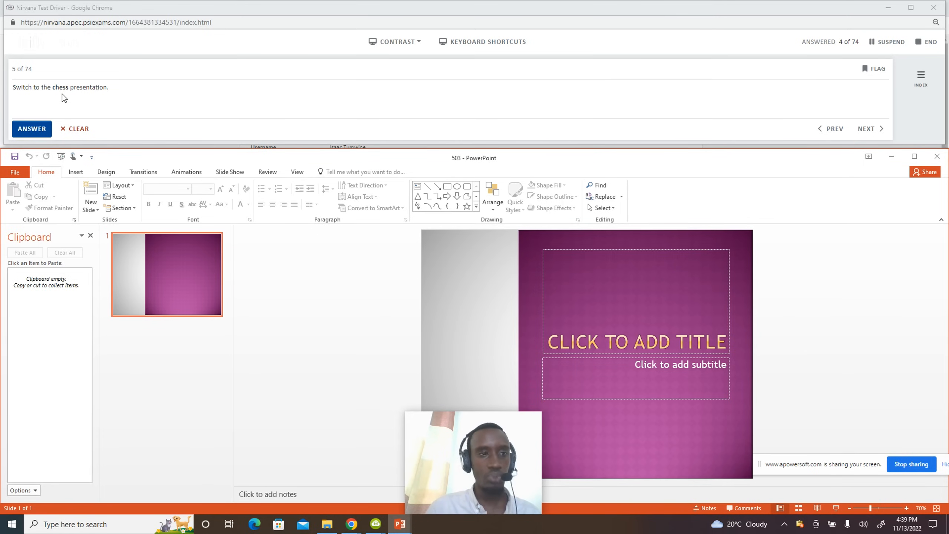
mouse_move(398, 525)
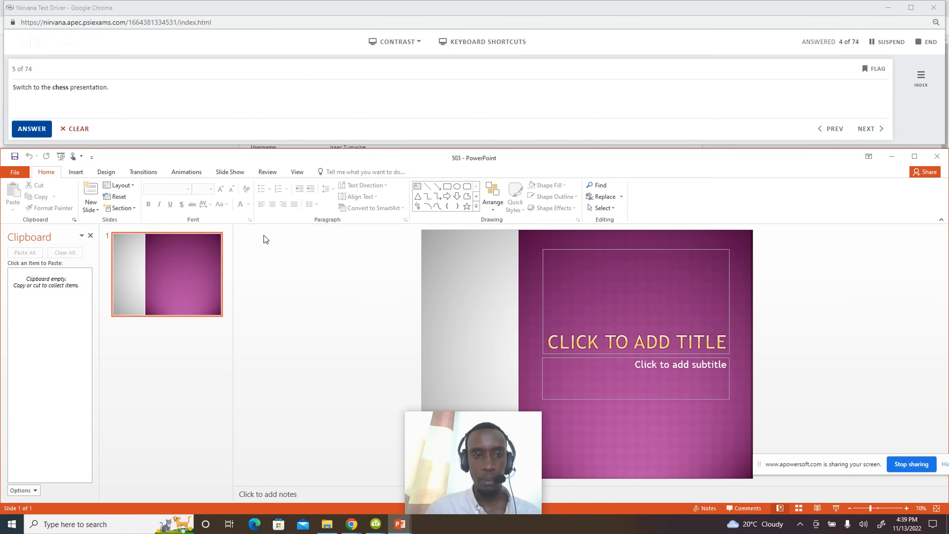
Launch Snipping Tool by searching 'sni' and snip the left part of PowerPoint's ribbon.
left_click(118, 524)
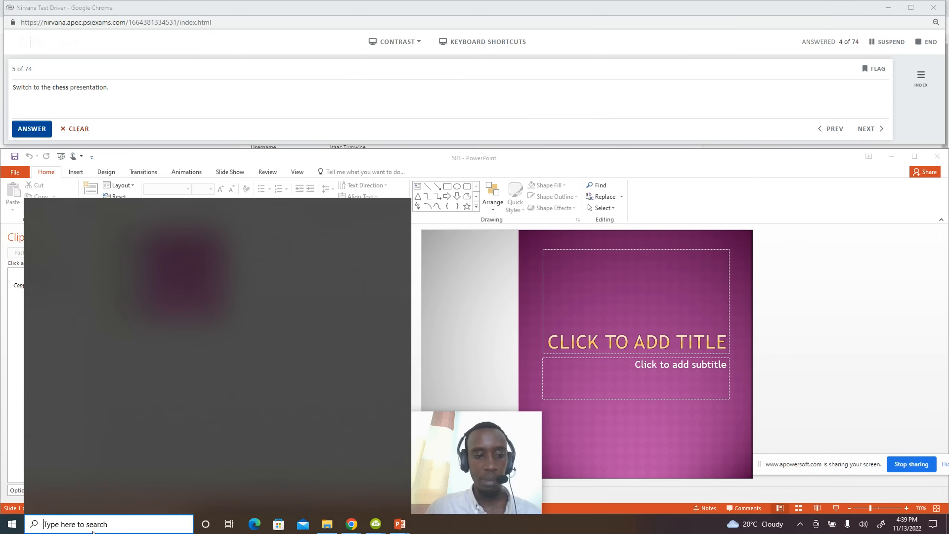
type("sni")
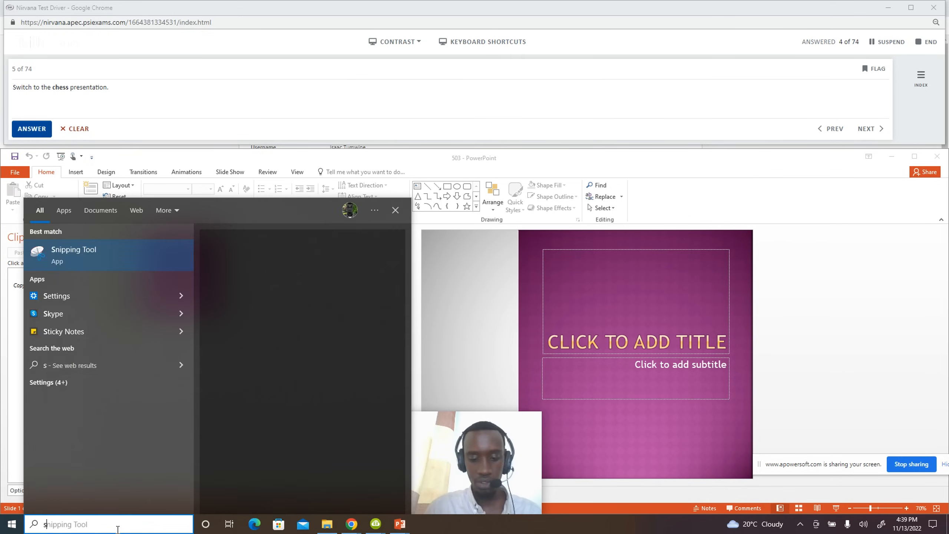
left_click(105, 263)
left_click(76, 238)
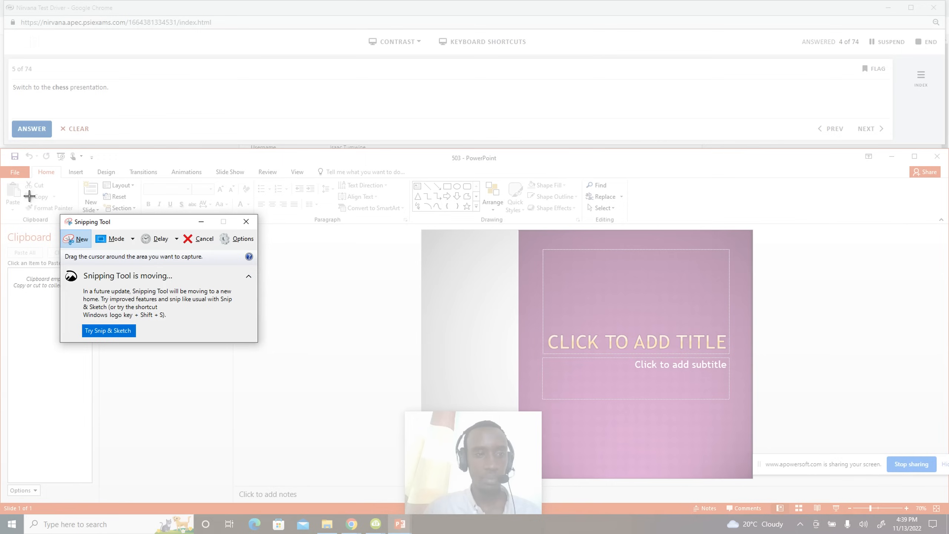
left_click_drag(14, 182, 901, 230)
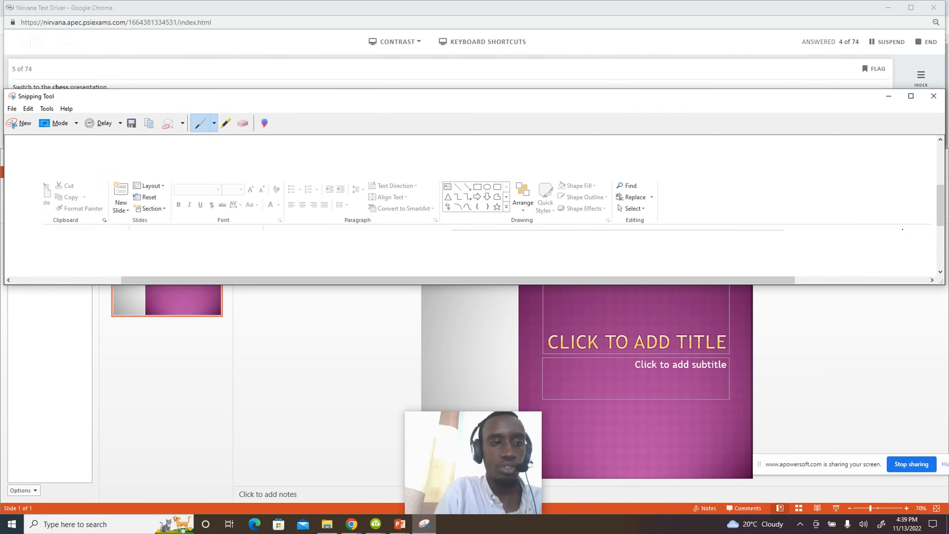
Annotate the snip with a blue tick and the handwritten red word 'Ribbon'.
mouse_move(66, 171)
left_mouse_down()
mouse_move(72, 138)
mouse_move(96, 145)
left_mouse_up()
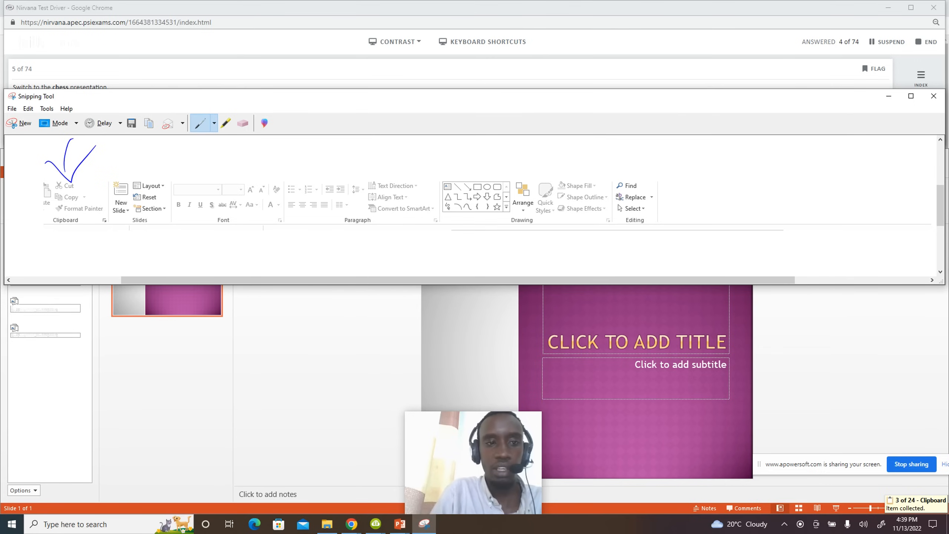
left_click(214, 123)
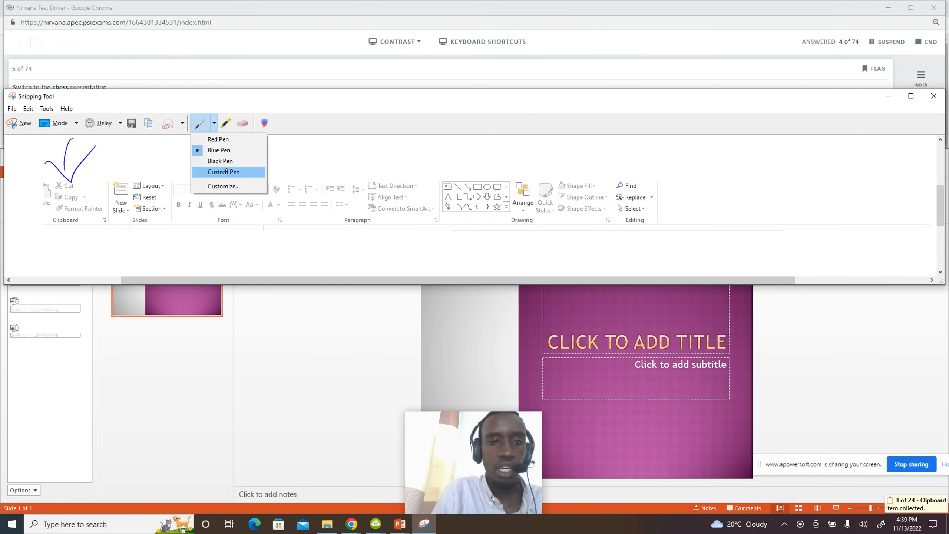
left_click(232, 140)
mouse_move(664, 215)
left_mouse_down()
mouse_move(690, 199)
mouse_move(735, 206)
mouse_move(751, 193)
mouse_move(786, 194)
left_mouse_up()
mouse_move(784, 170)
left_mouse_down()
mouse_move(784, 190)
mouse_move(806, 196)
left_mouse_up()
mouse_move(813, 191)
left_mouse_down()
mouse_move(821, 204)
mouse_move(839, 187)
left_mouse_up()
left_click_drag(839, 203, 872, 202)
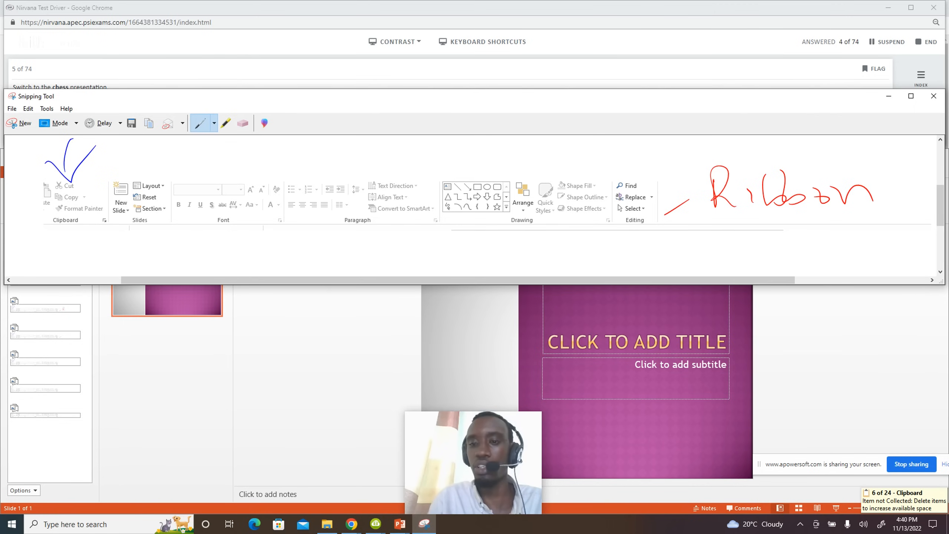
left_click_drag(793, 218, 781, 221)
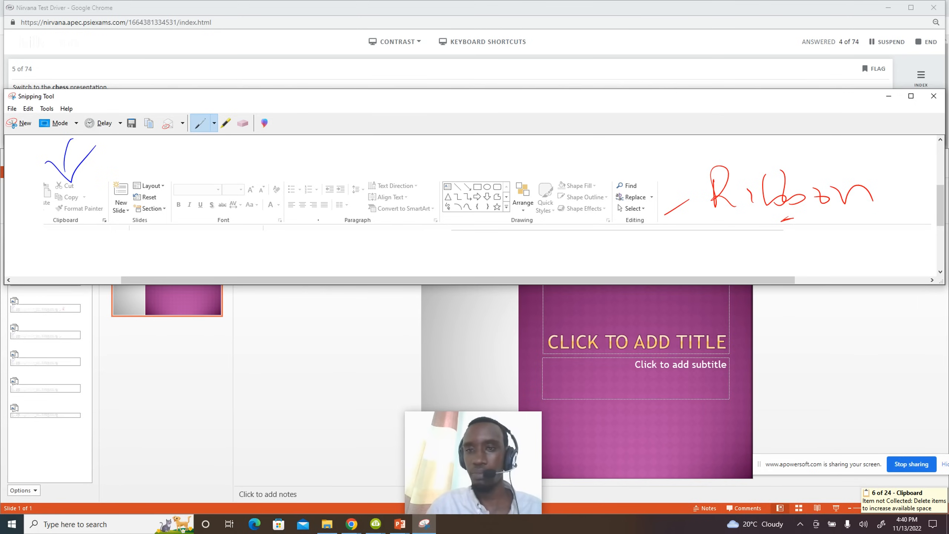
left_click(23, 123)
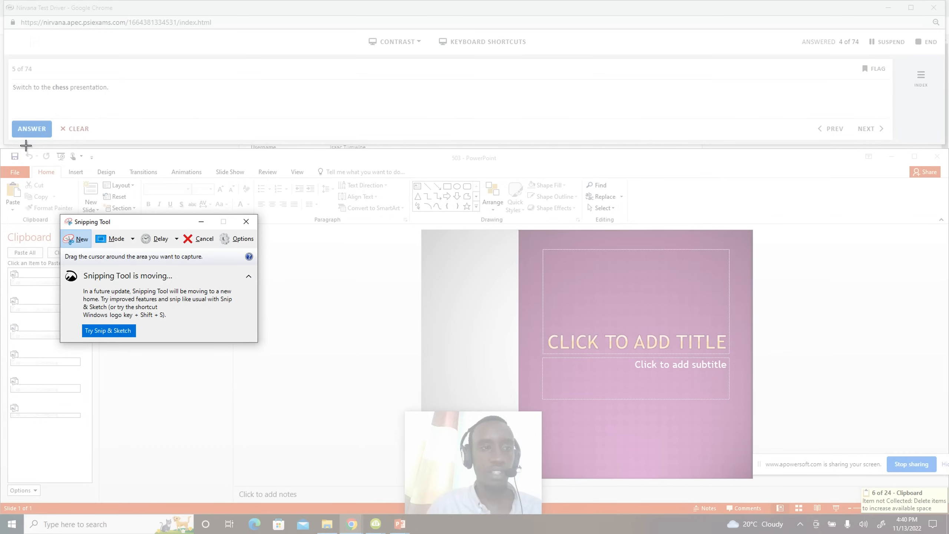
Snip the row of tab names, label it 'tabs' in red, then dismiss Snipping Tool and the Clipboard pane.
mouse_move(3, 163)
left_mouse_down()
mouse_move(55, 180)
mouse_move(309, 183)
mouse_move(287, 150)
mouse_move(294, 152)
left_mouse_up()
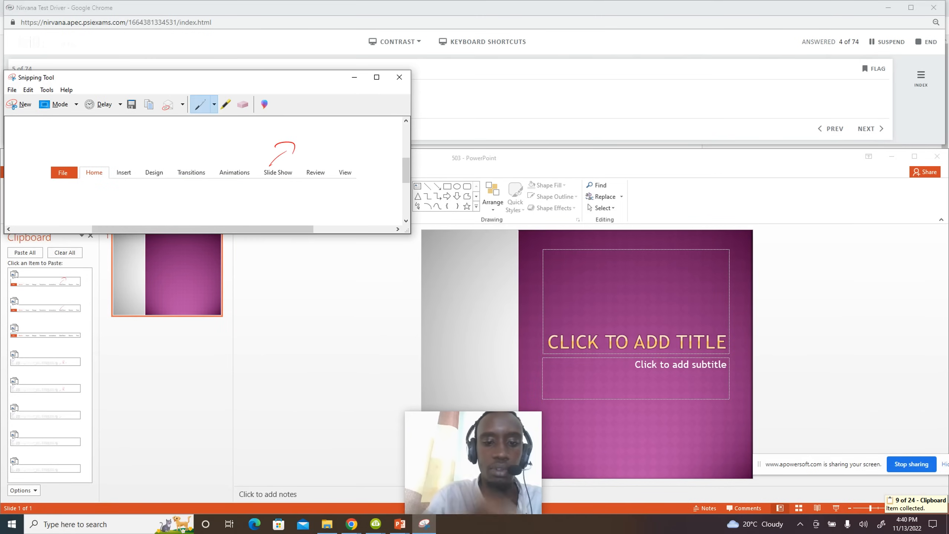
mouse_move(249, 191)
left_mouse_down()
mouse_move(239, 220)
mouse_move(292, 197)
mouse_move(318, 214)
left_mouse_up()
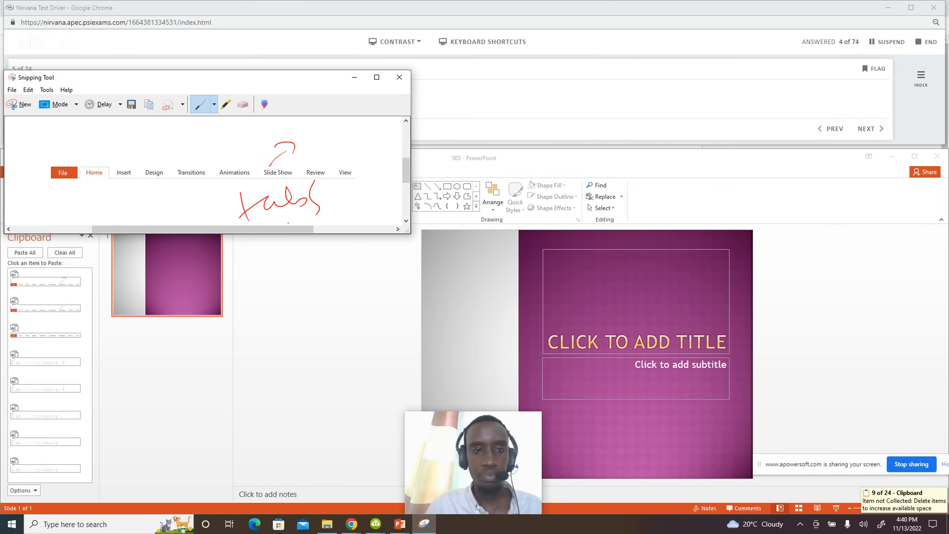
left_click(354, 78)
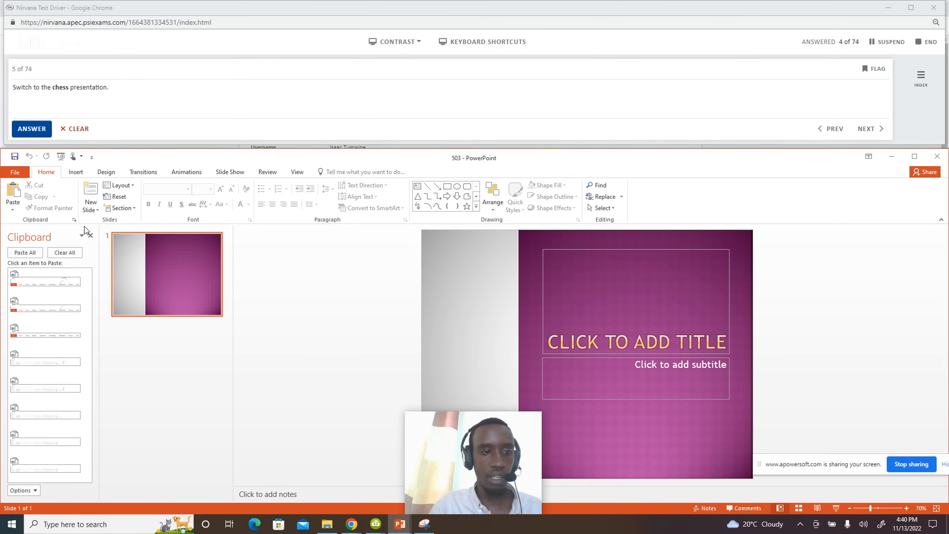
left_click(91, 235)
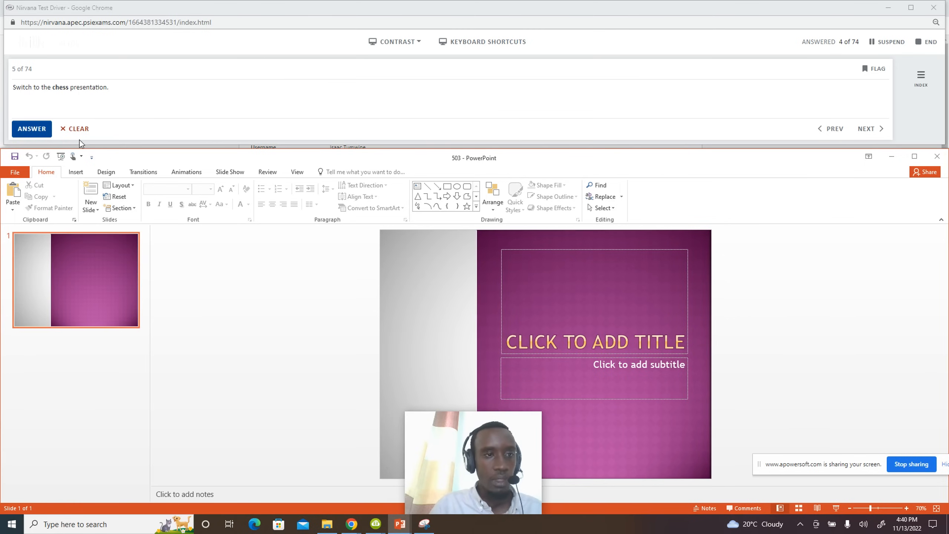
Use View > Switch Windows to bring the chess presentation forward and submit the answer.
left_click(297, 171)
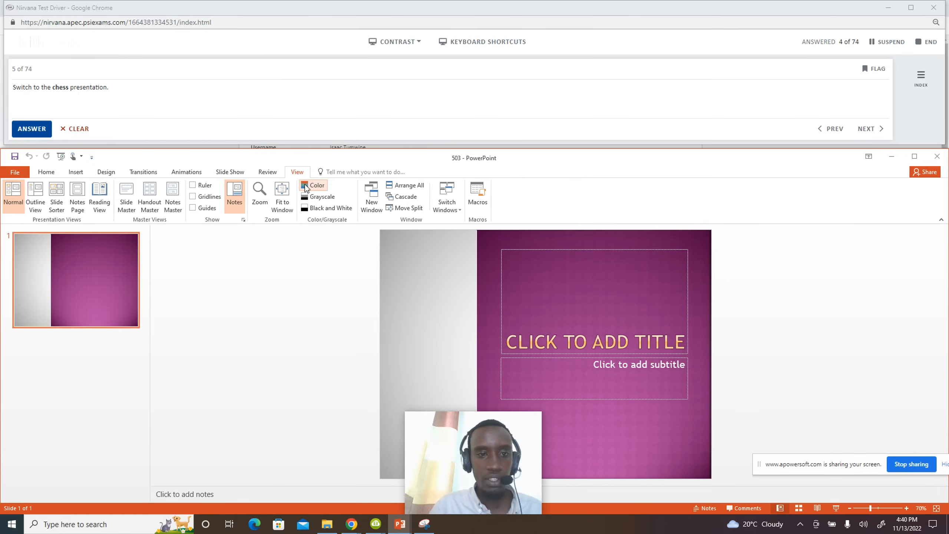
left_click(448, 209)
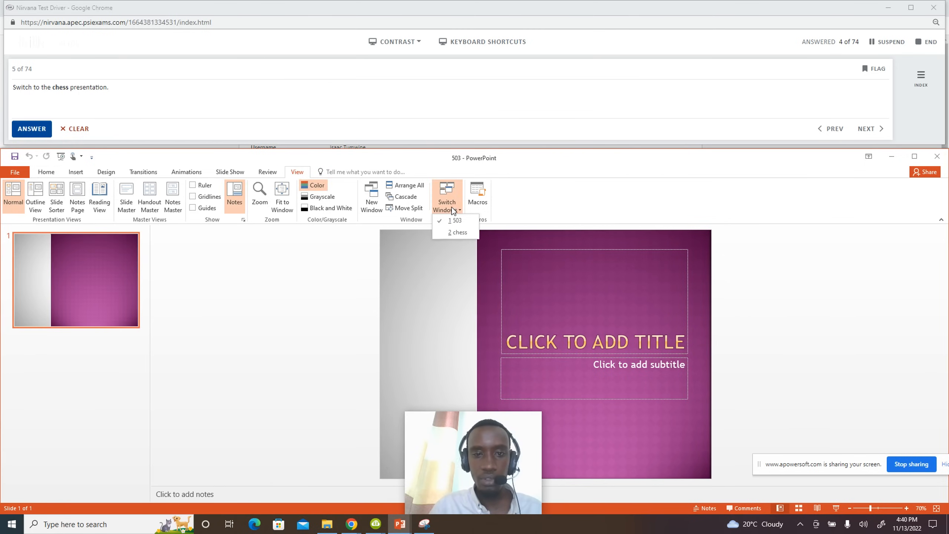
left_click(458, 232)
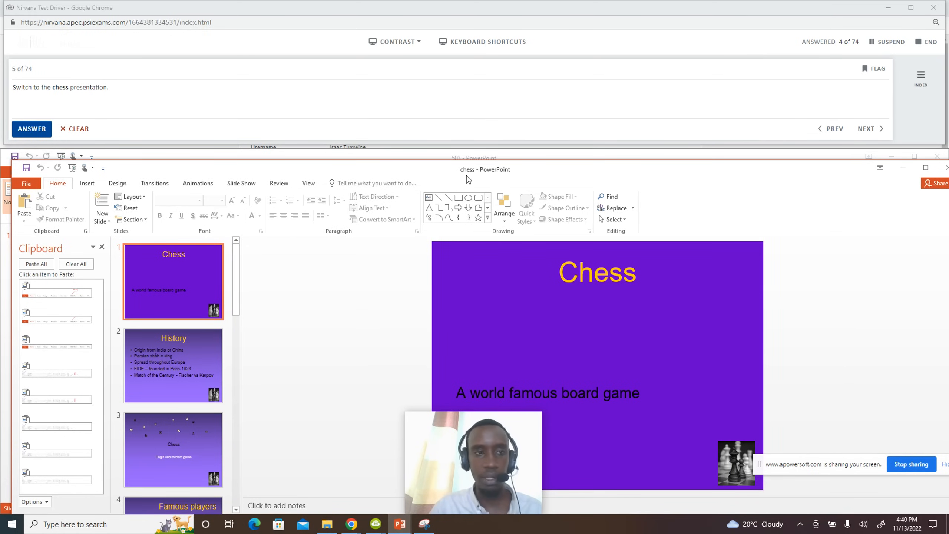
left_click(26, 128)
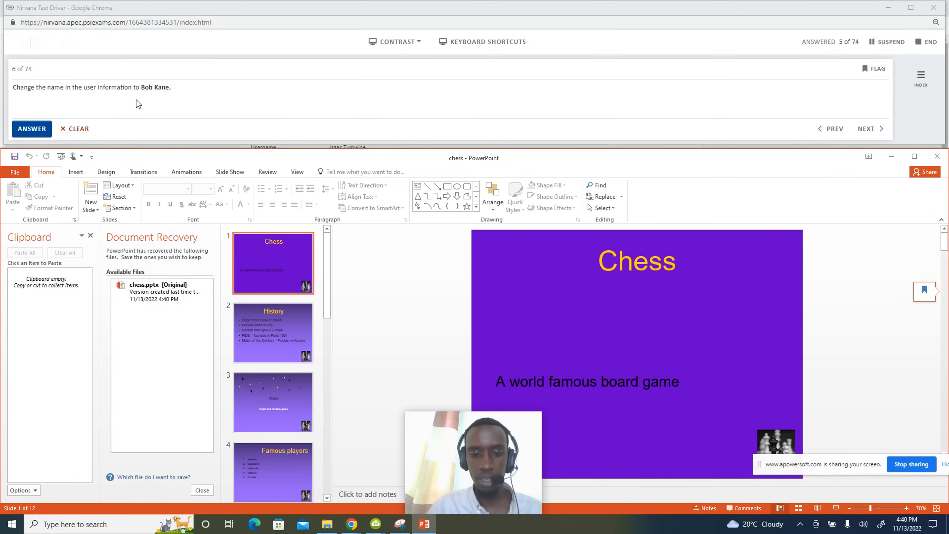
In File > Options > General, replace the User name with the name the question requests.
left_click(16, 171)
left_click(15, 395)
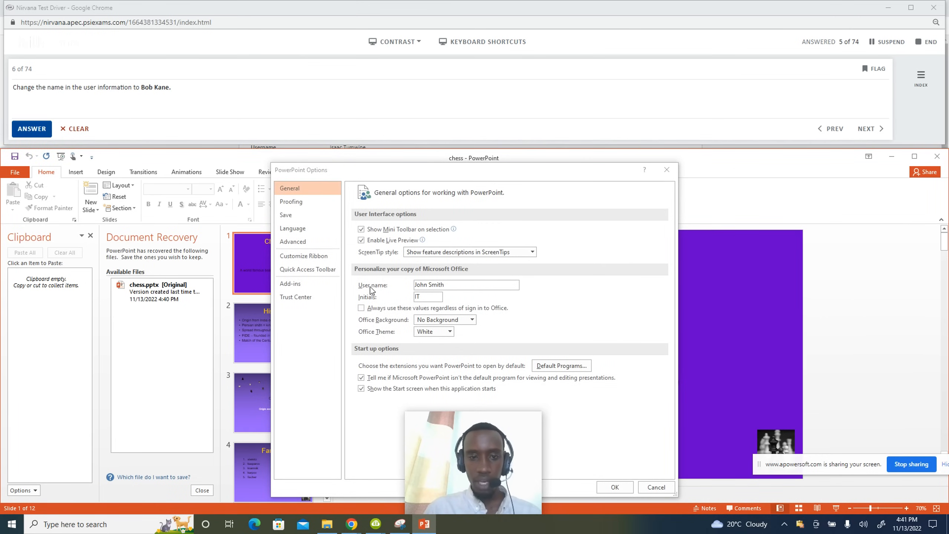
left_click(449, 287)
left_click(450, 285)
key("BackSpace")
key("BackSpace")
key("BackSpace")
key("BackSpace")
key("BackSpace")
key("BackSpace")
key("BackSpace")
key("BackSpace")
key("BackSpace")
key("BackSpace")
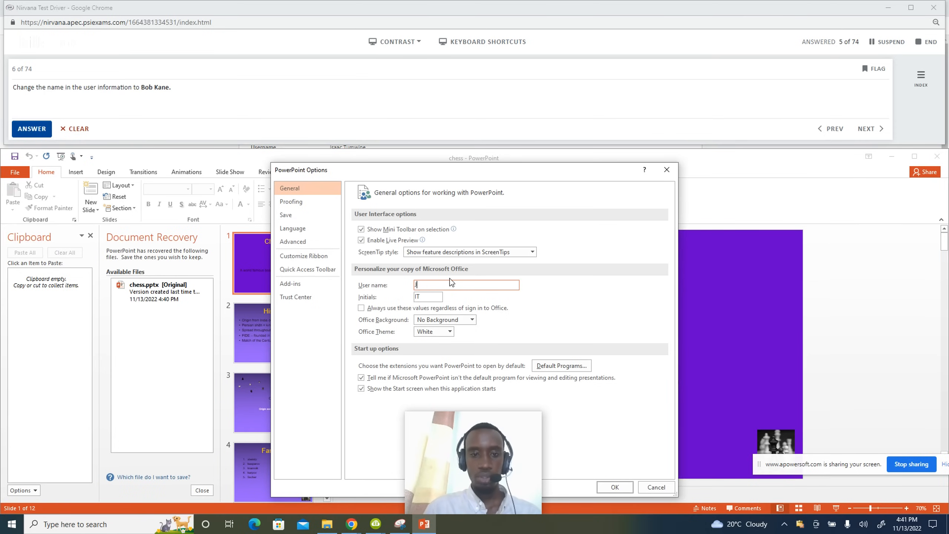
type("B")
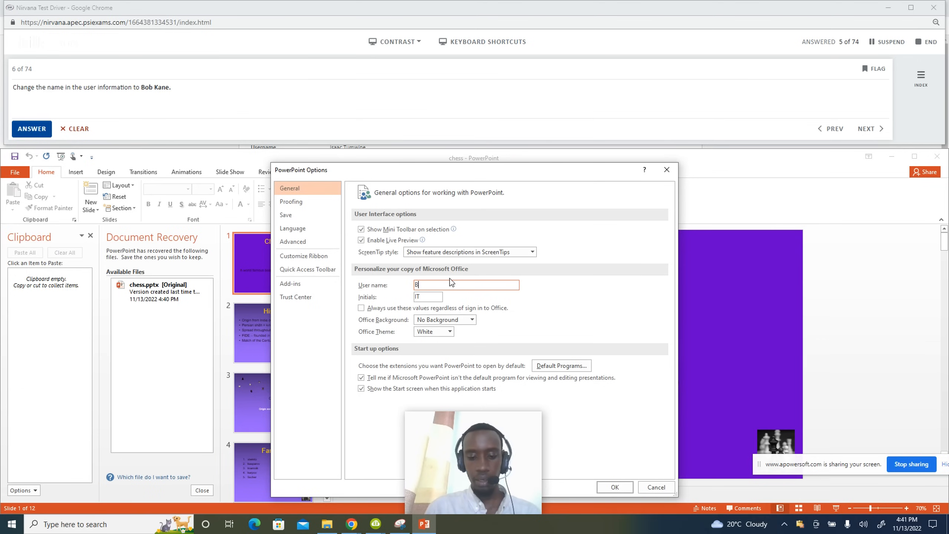
type("ob Kane")
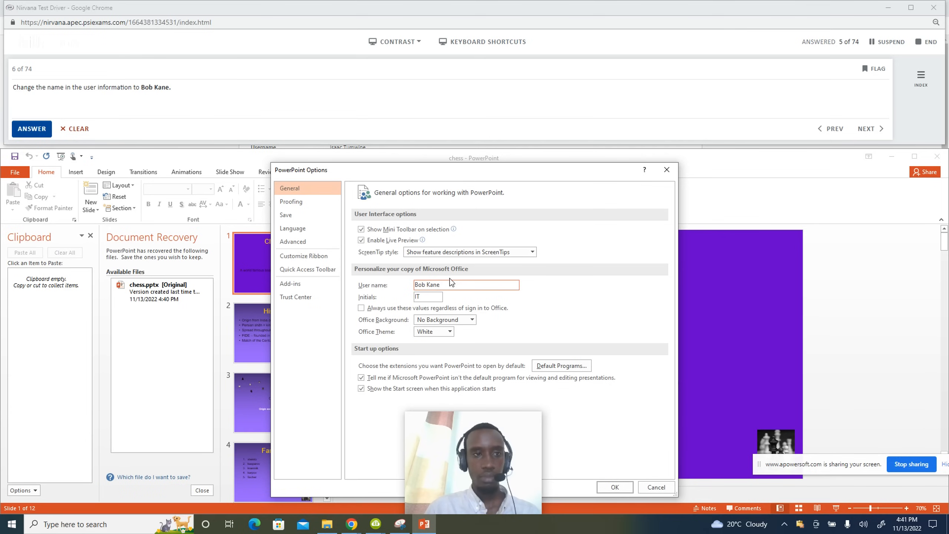
left_click(607, 486)
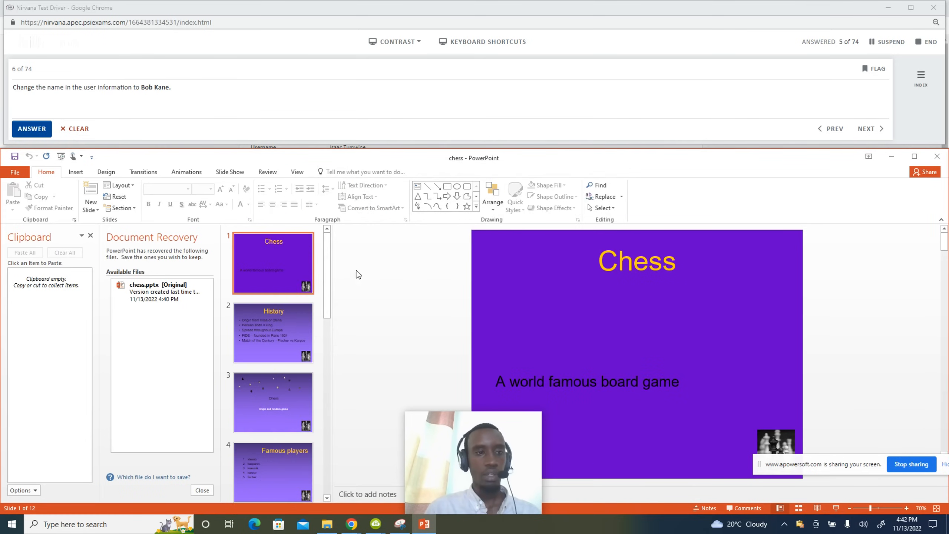
Submit the user name change as the answer to question 6.
left_click(30, 132)
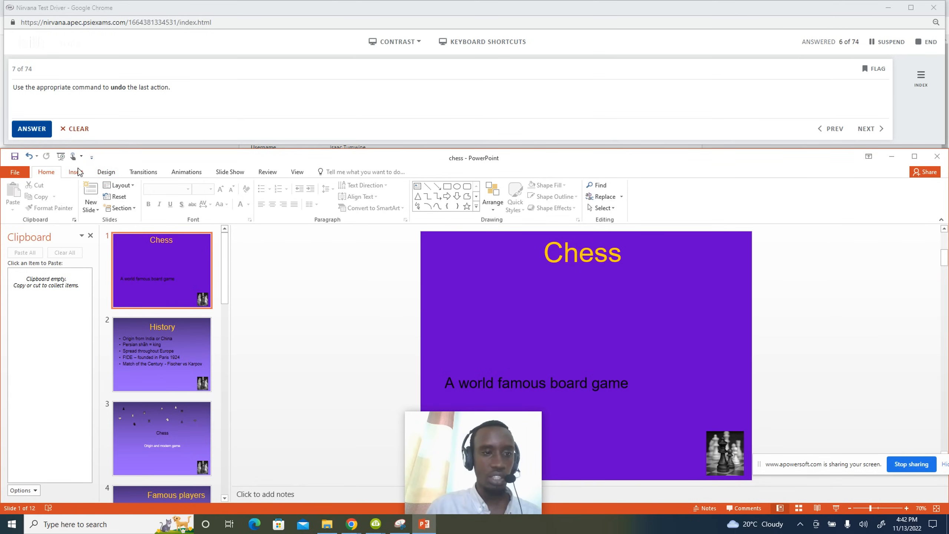
Choose More Commands from the Customize Quick Access Toolbar menu and focus the commands list.
left_click(92, 159)
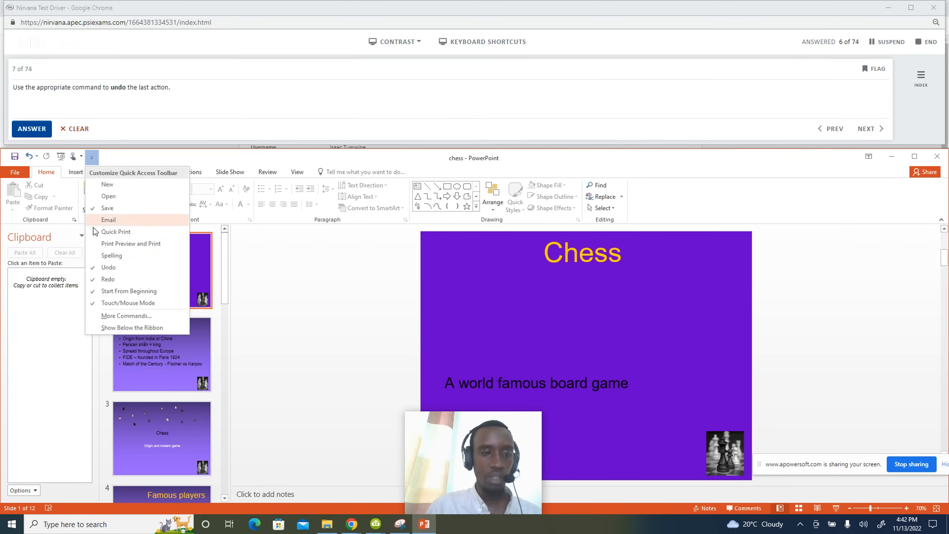
left_click(128, 319)
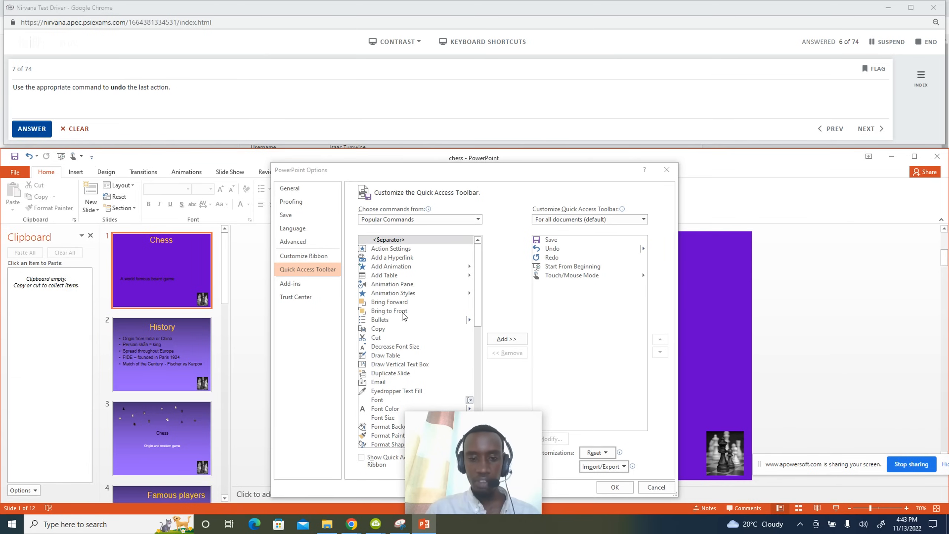
left_click(404, 275)
Remove Redo from the Quick Access Toolbar, re-add it after Start From Beginning, and confirm with OK.
key("r")
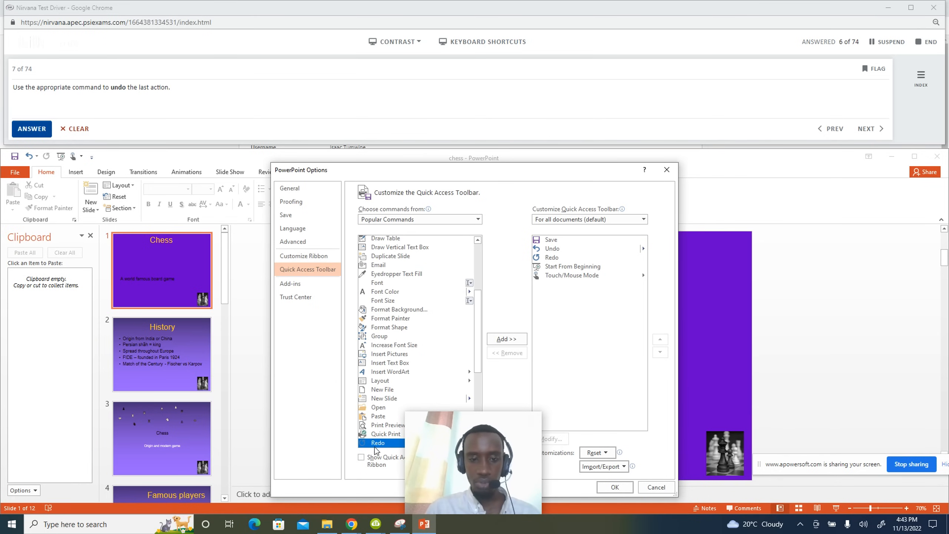
left_click_drag(498, 174, 489, 63)
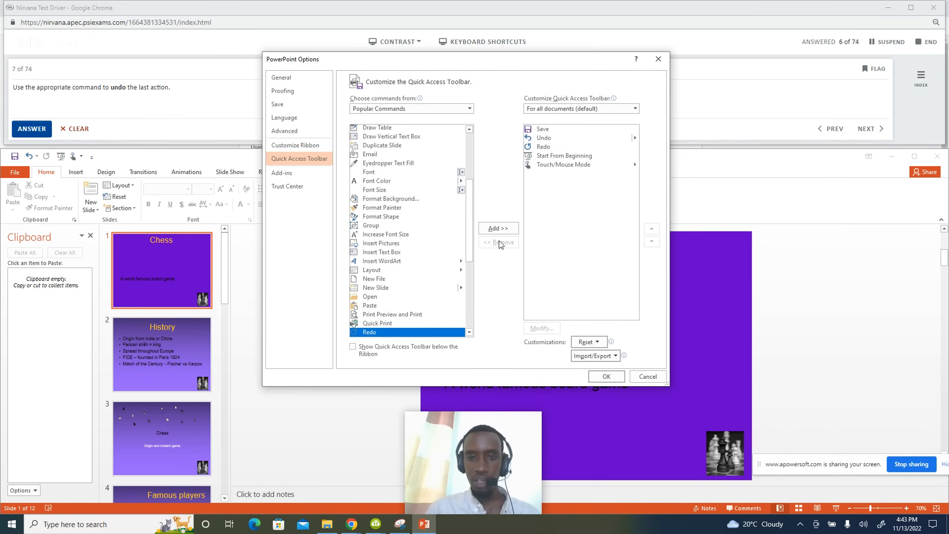
left_click(500, 228)
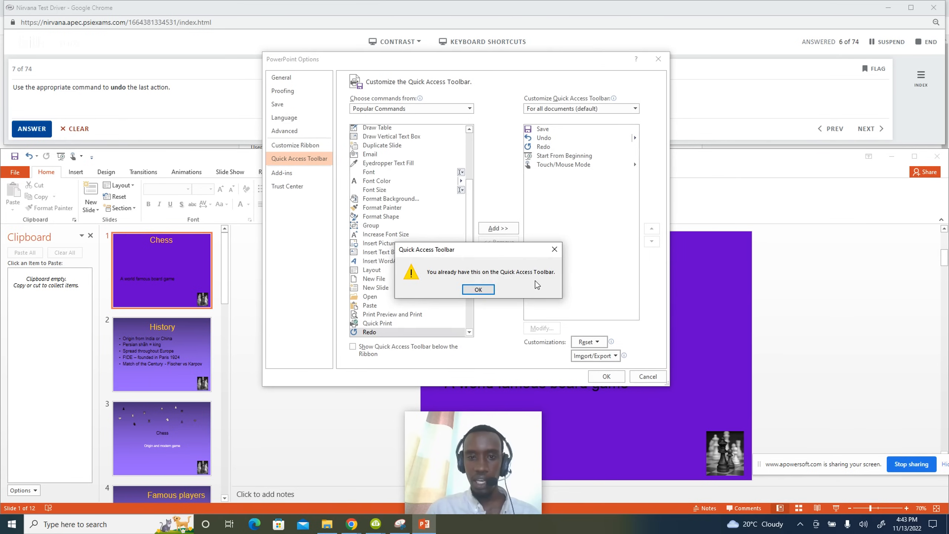
left_click(555, 249)
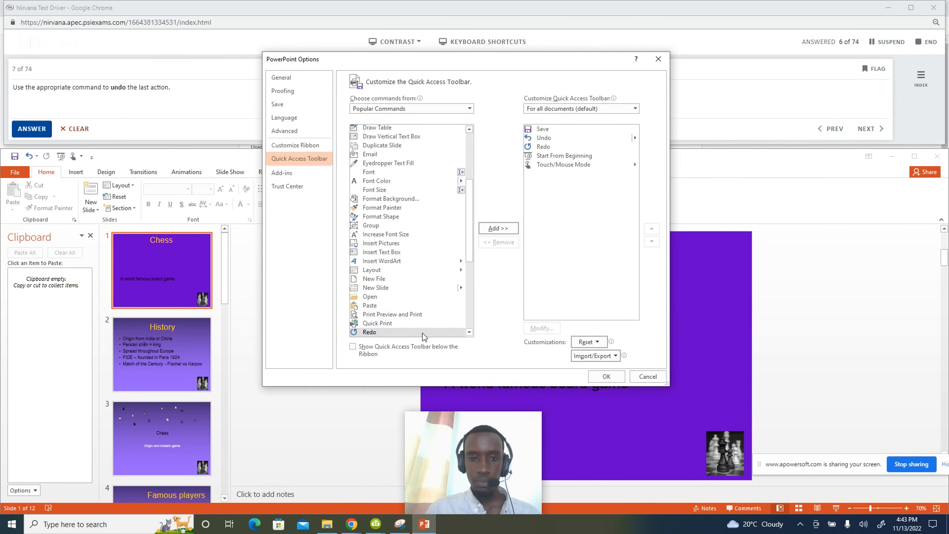
left_click(387, 332)
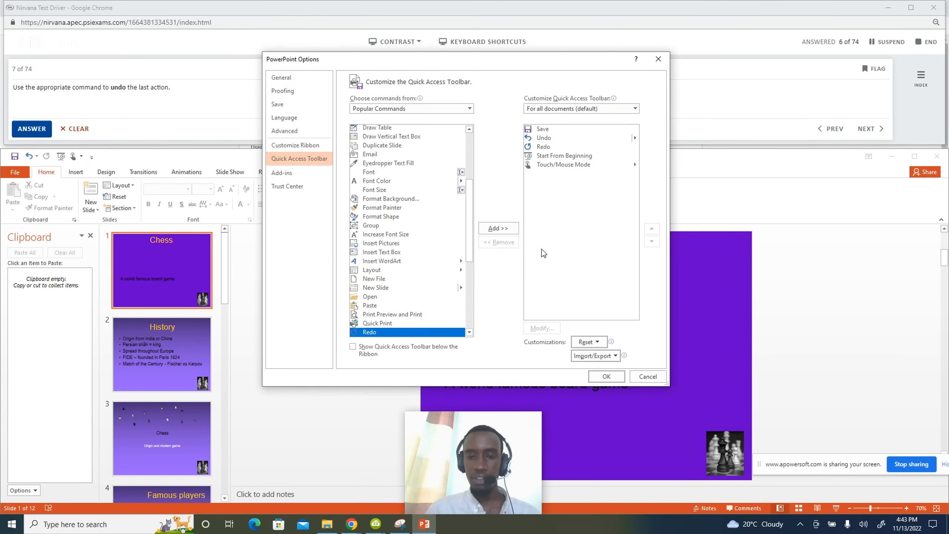
left_click(549, 147)
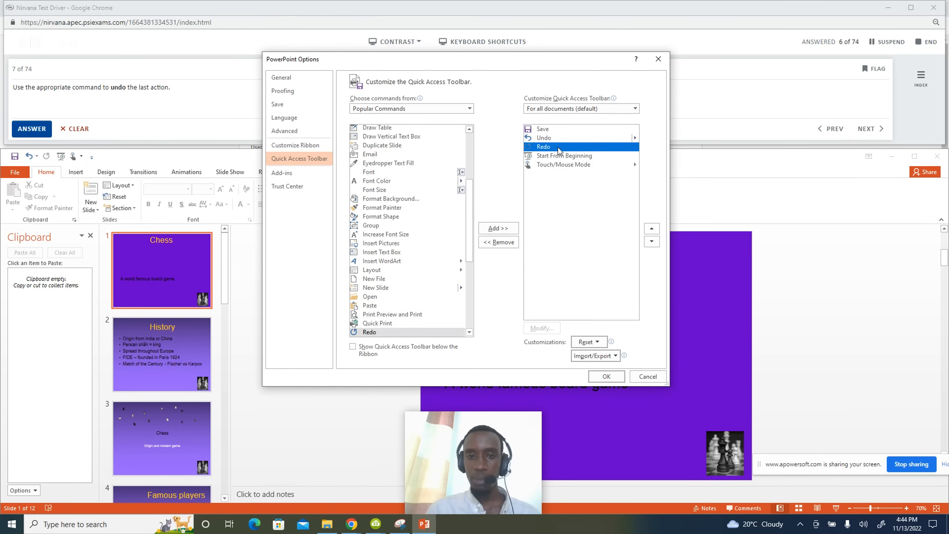
left_click(482, 242)
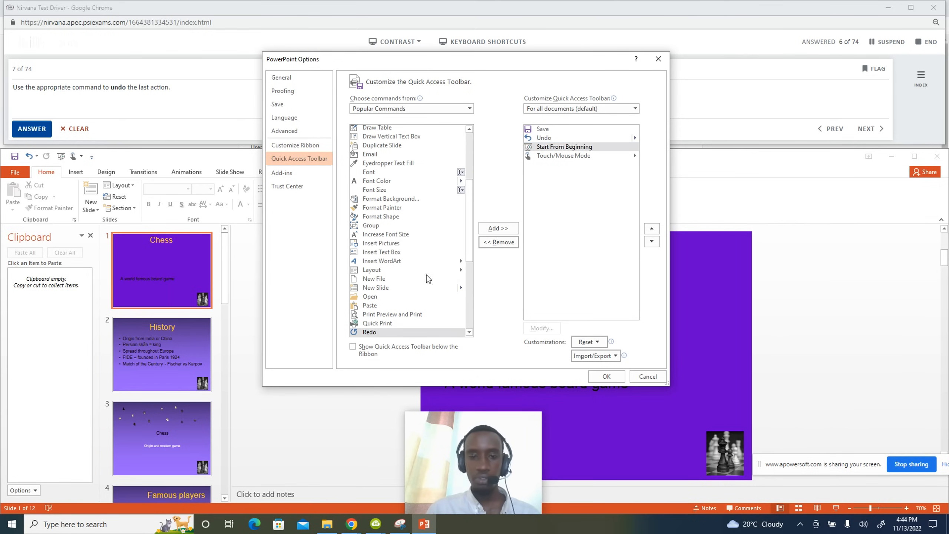
left_click(374, 335)
left_click(499, 228)
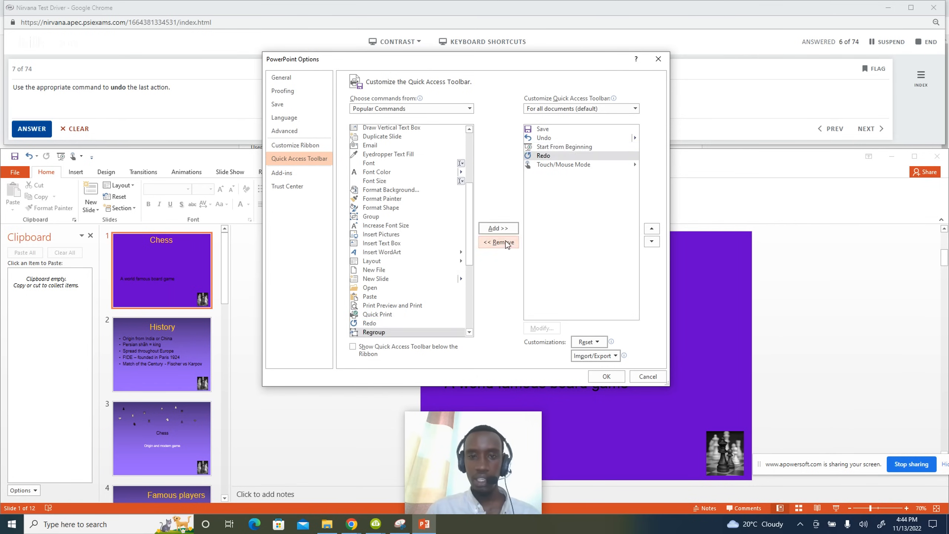
left_click(606, 376)
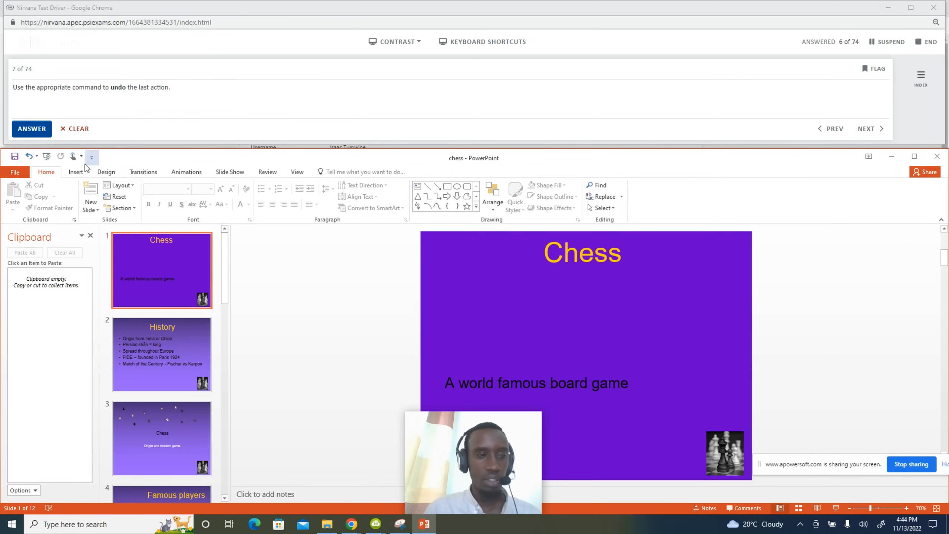
Undo the last action with the Quick Access Toolbar's Undo button.
left_click(29, 157)
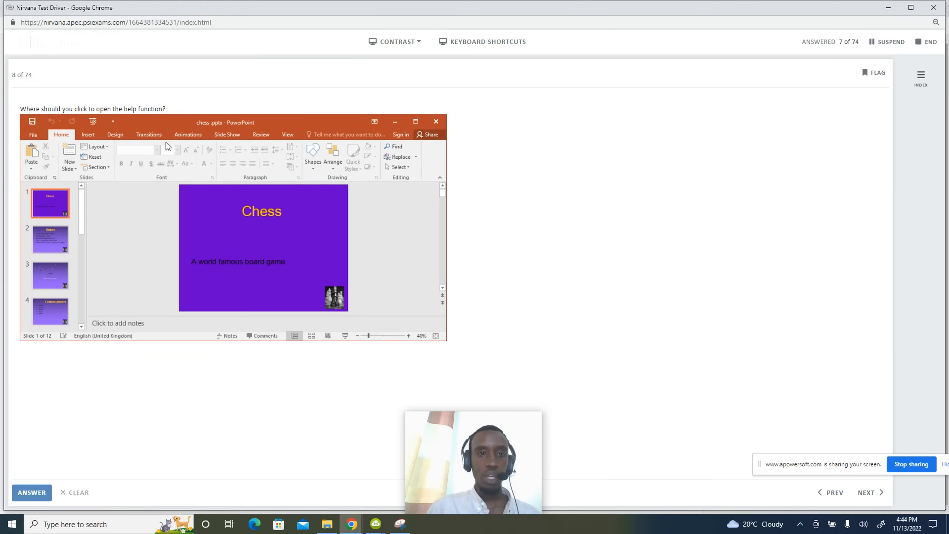
Mark the Tell me box as the help location, then launch PowerPoint 2016 from Windows search maximised.
left_click(331, 136)
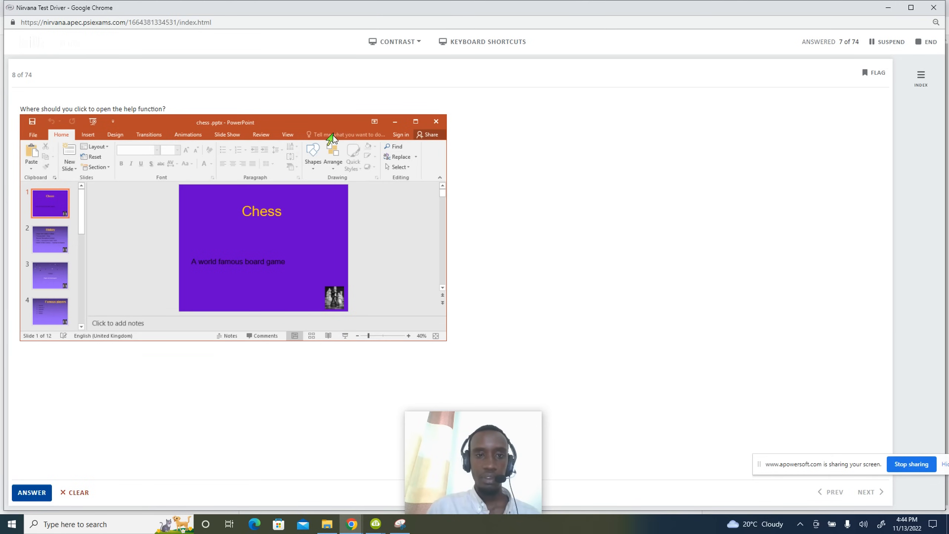
left_click(108, 524)
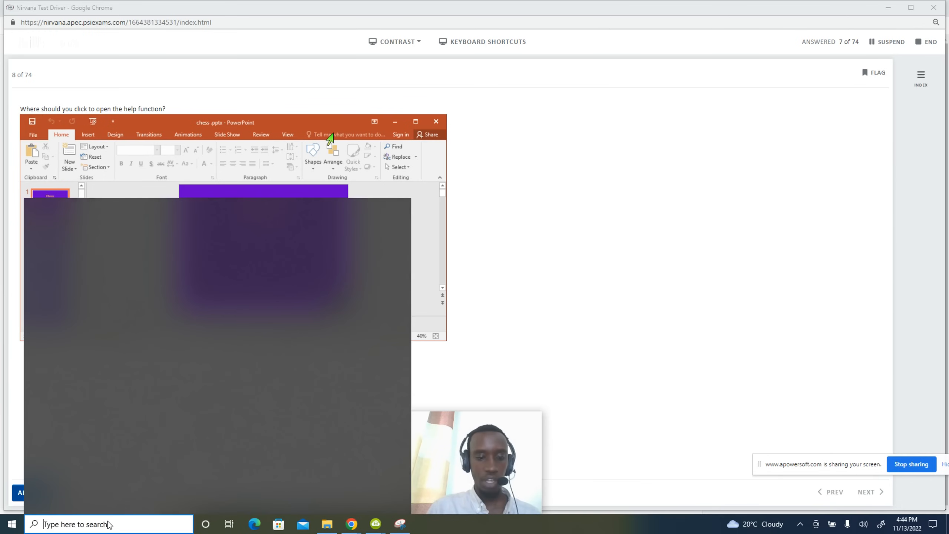
type("w")
key("BackSpace")
type("po")
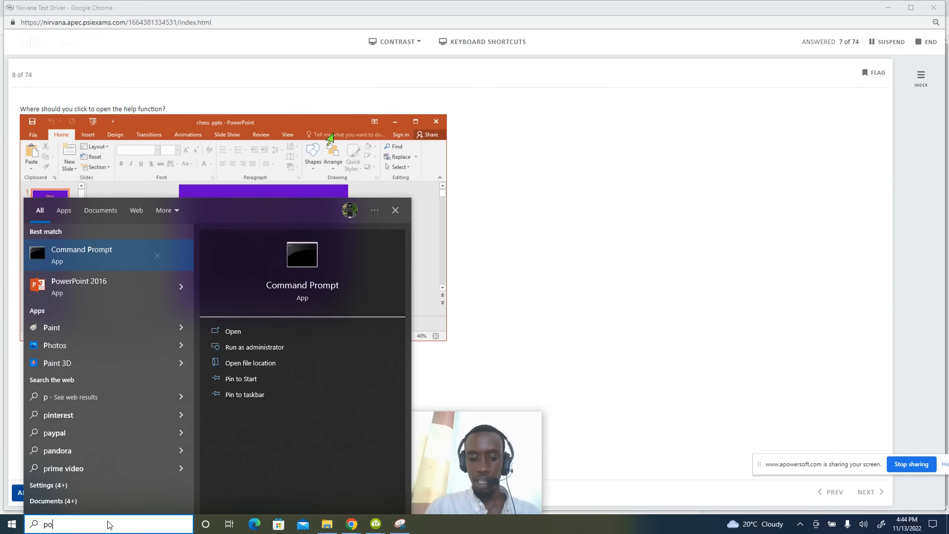
type("wer")
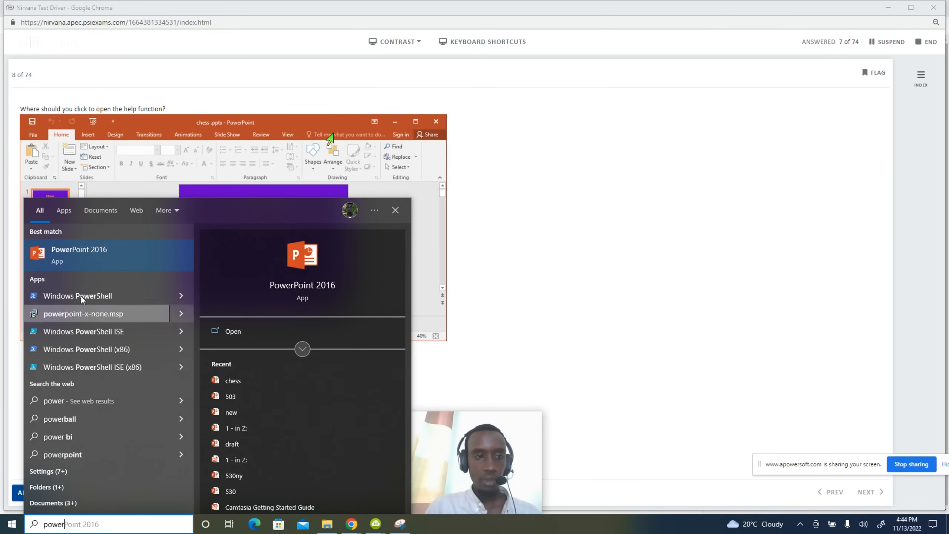
left_click(130, 252)
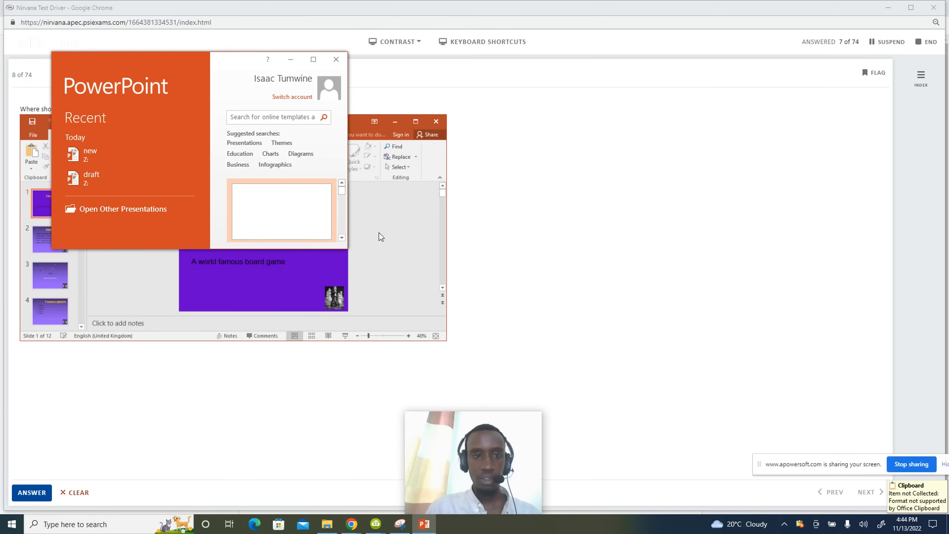
left_click(313, 58)
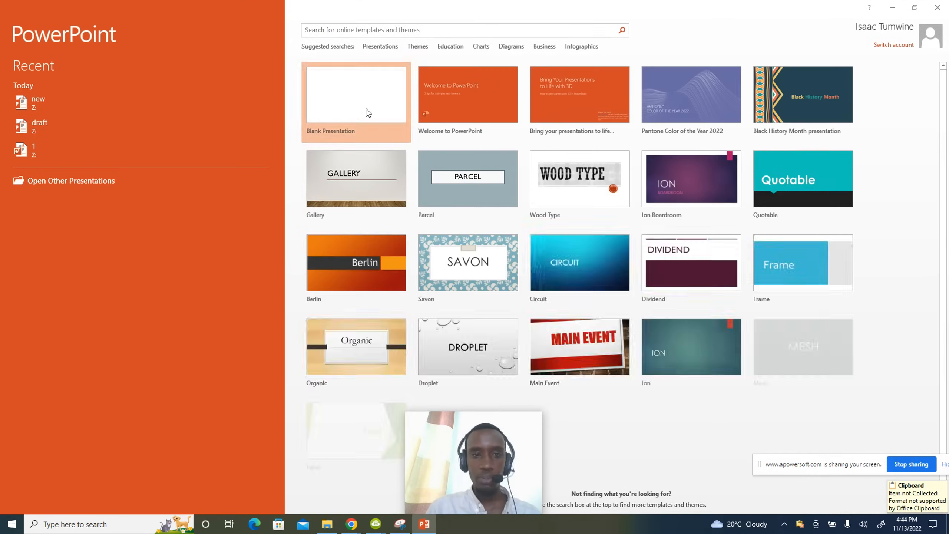
Create a blank presentation and bring up the 'Tell me what you want to do' suggestions.
left_click(366, 108)
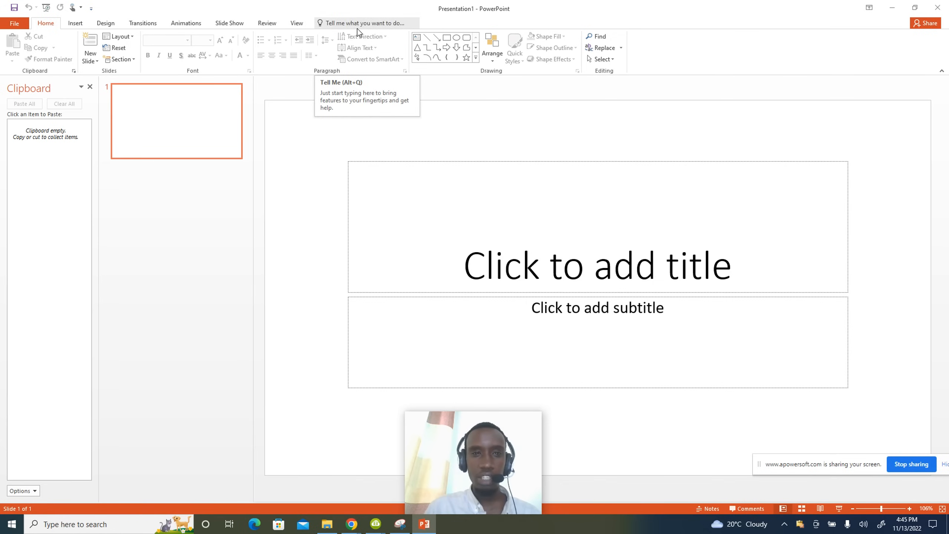
left_click(397, 24)
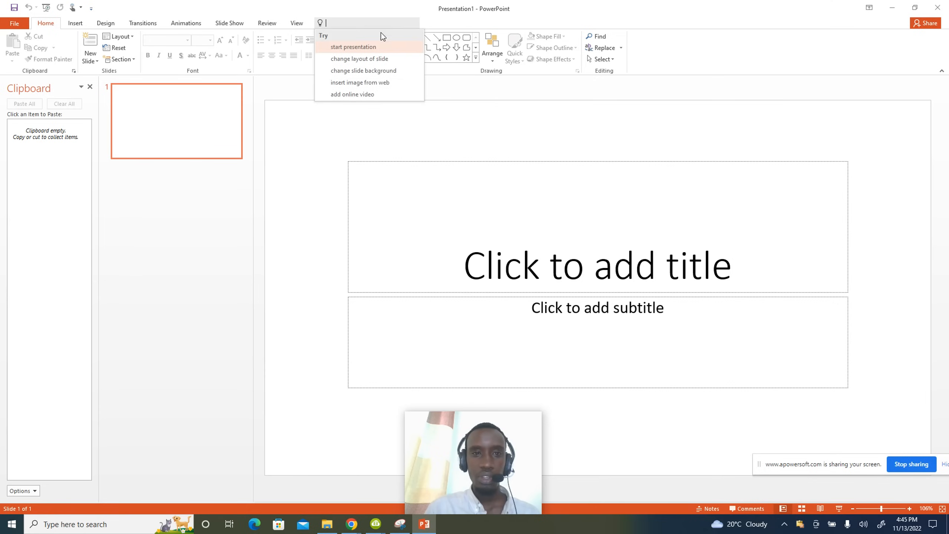
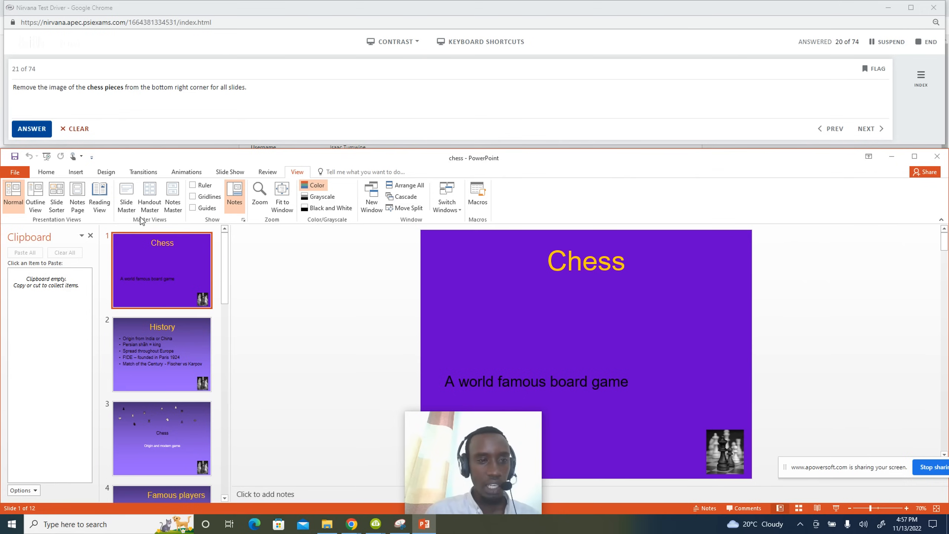
Delete the chess-pieces picture from the main slide master and close Master View.
left_click(128, 207)
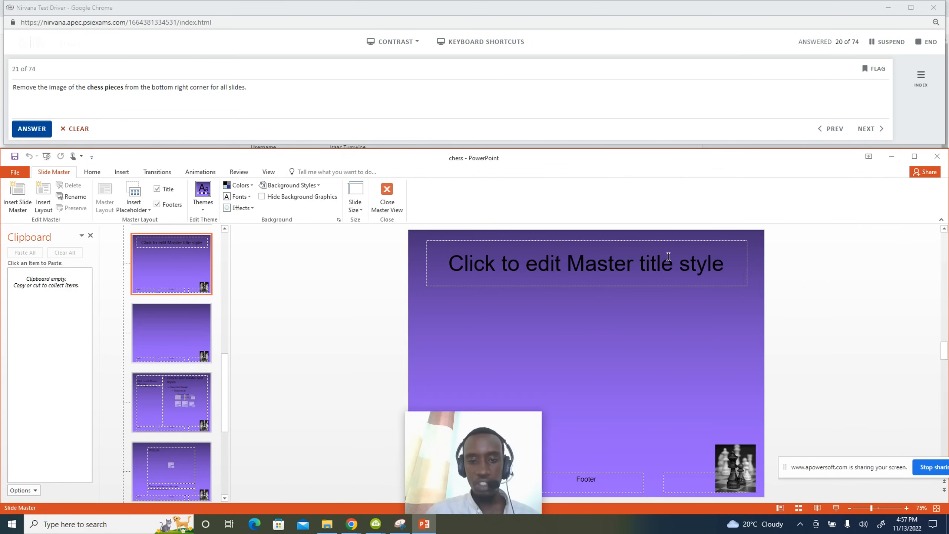
left_click_drag(221, 393, 230, 252)
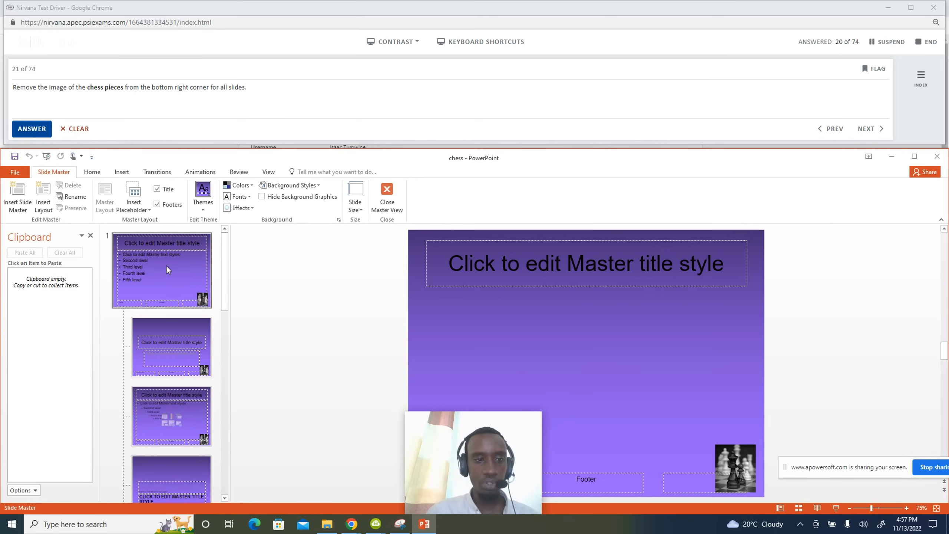
left_click(178, 267)
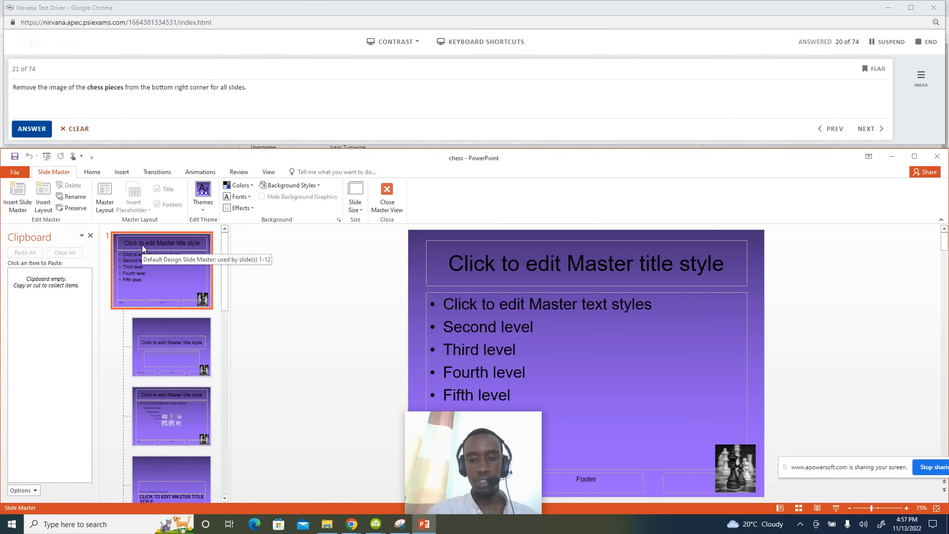
left_click(741, 469)
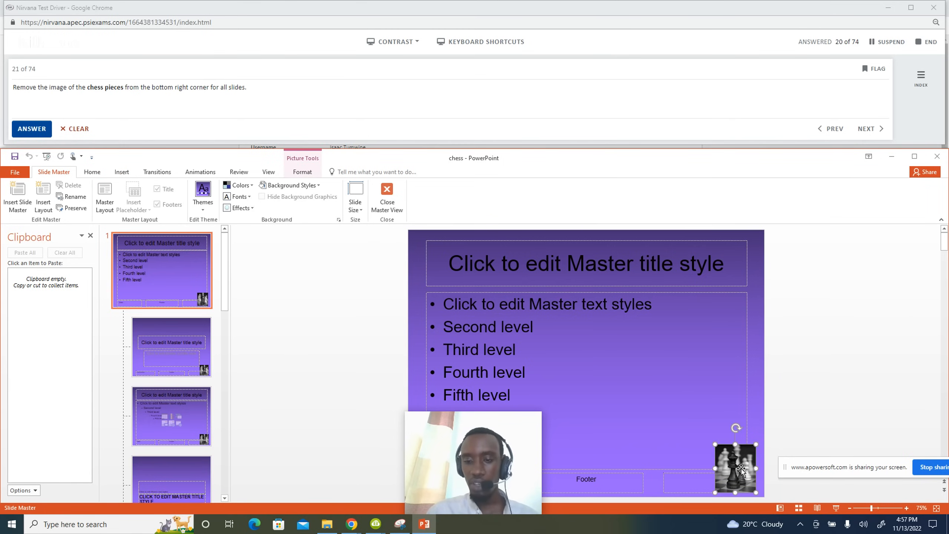
key("Delete")
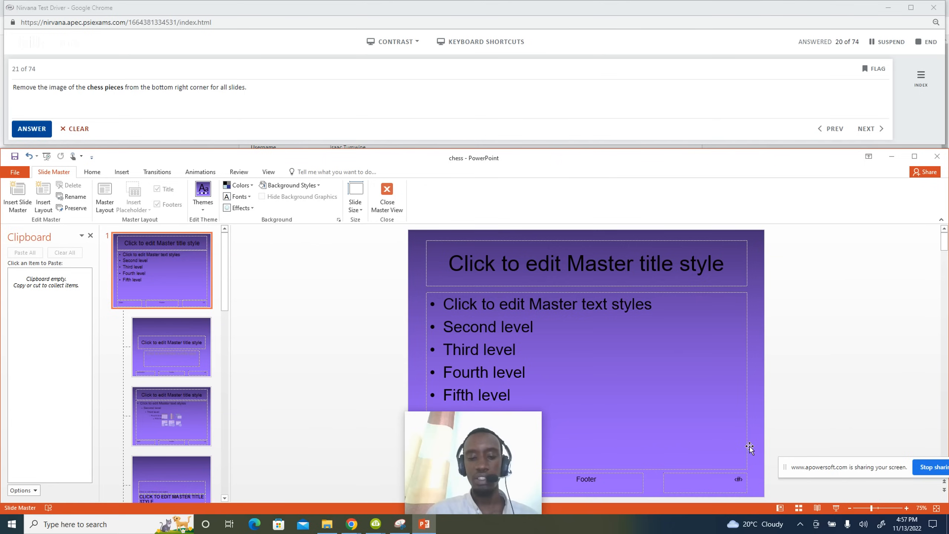
left_click(384, 202)
Check the slides and submit the answer to question 21.
scroll(194, 341, "down", 5)
scroll(195, 343, "down", 5)
scroll(197, 343, "up", 10)
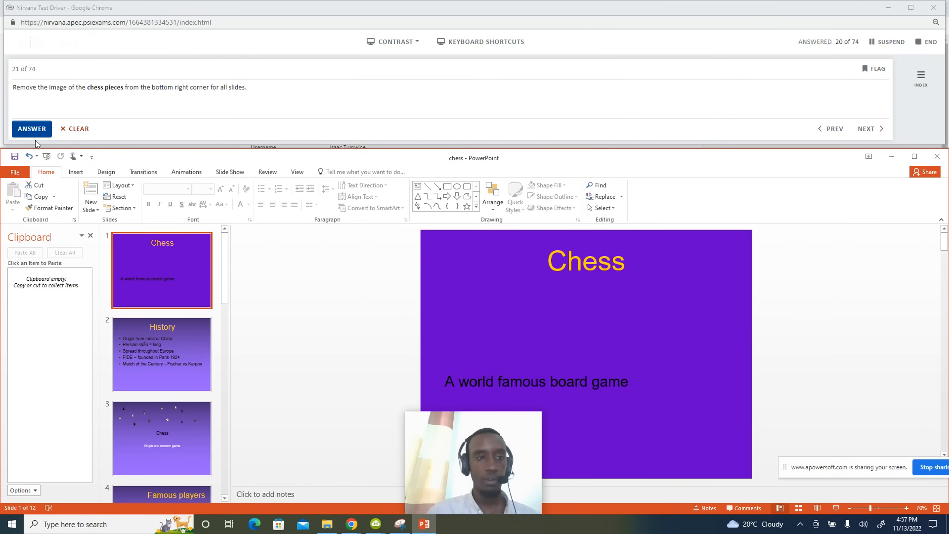
left_click(32, 129)
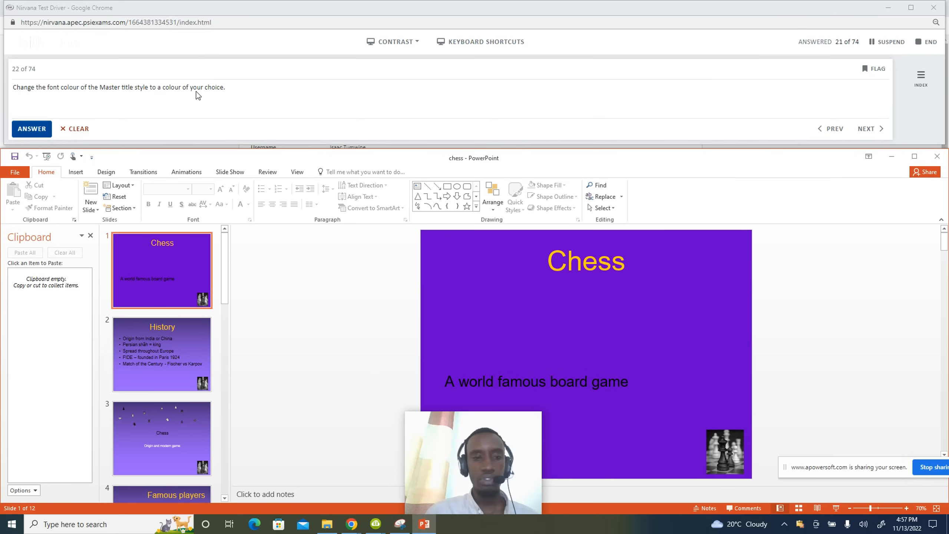
Select the whole title text on the main slide master.
left_click(298, 172)
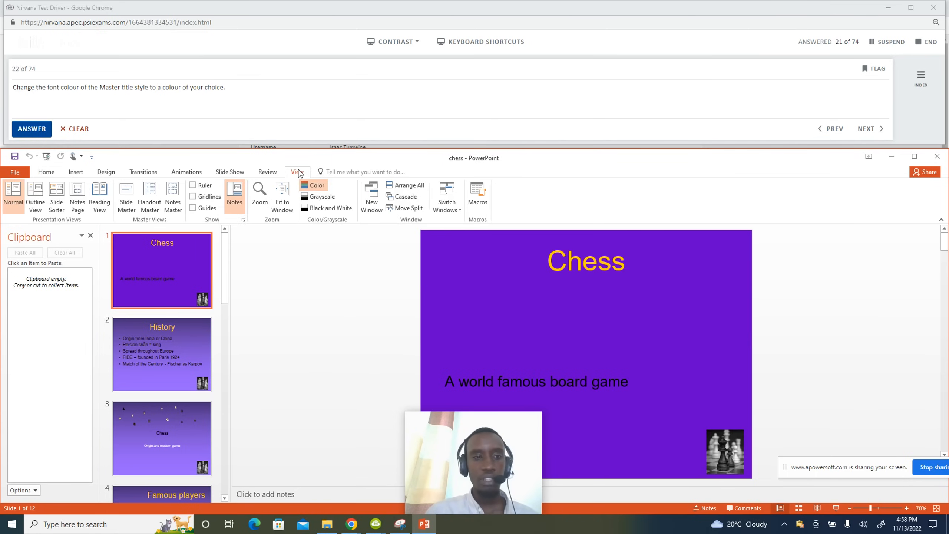
left_click(127, 198)
left_click_drag(224, 358, 226, 239)
left_click(160, 272)
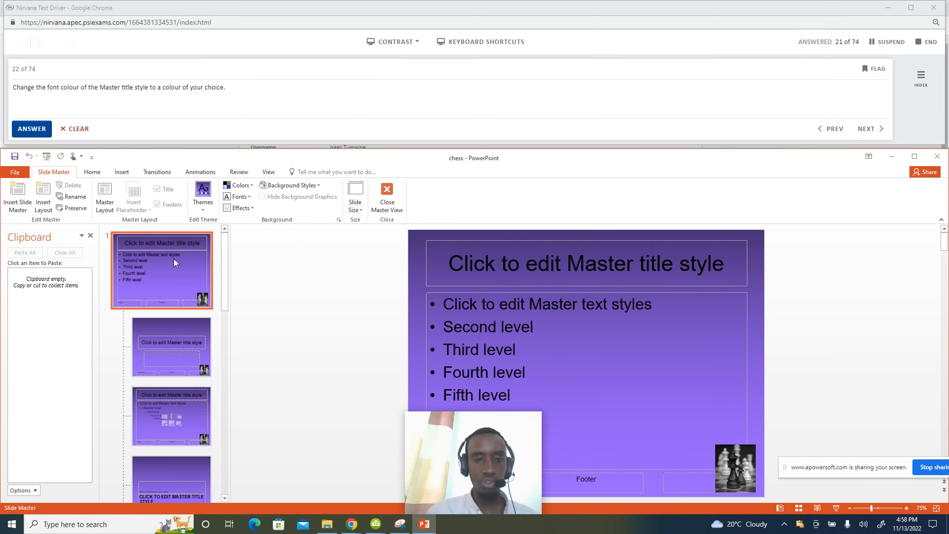
left_click(634, 267)
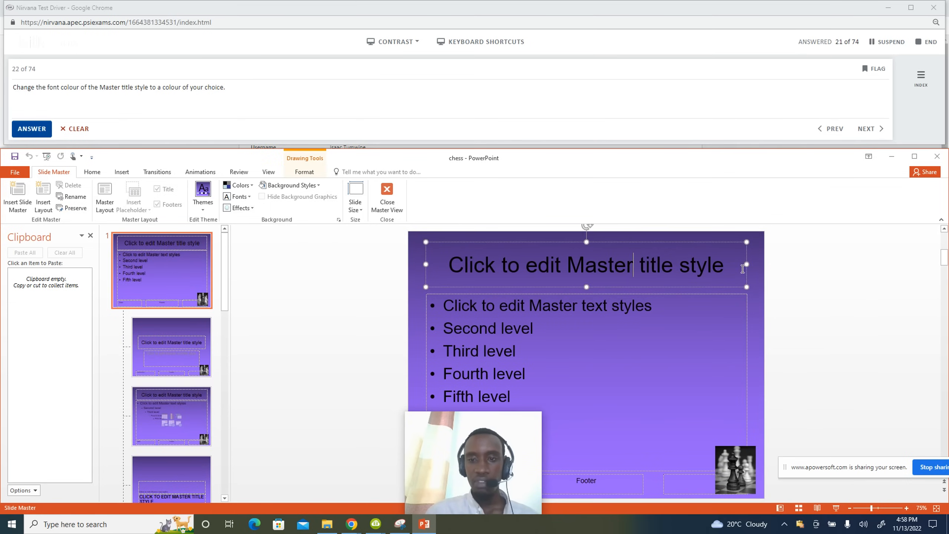
left_click_drag(730, 266, 445, 263)
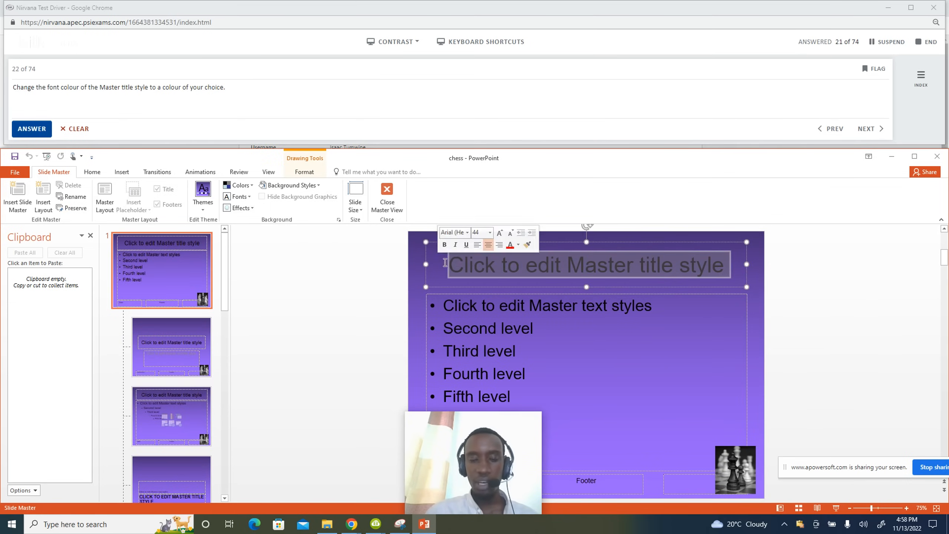
Make the master title font colour yellow and submit question 22.
left_click(93, 173)
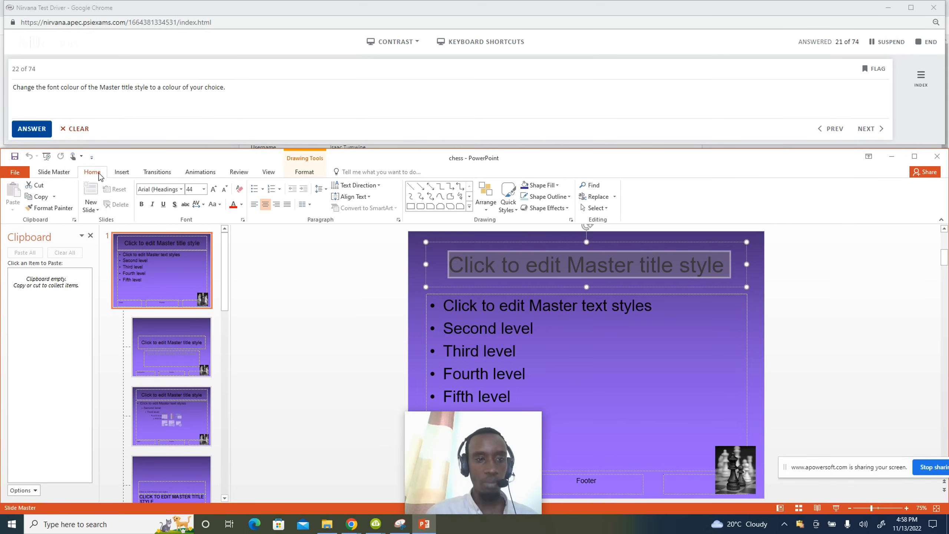
left_click(241, 206)
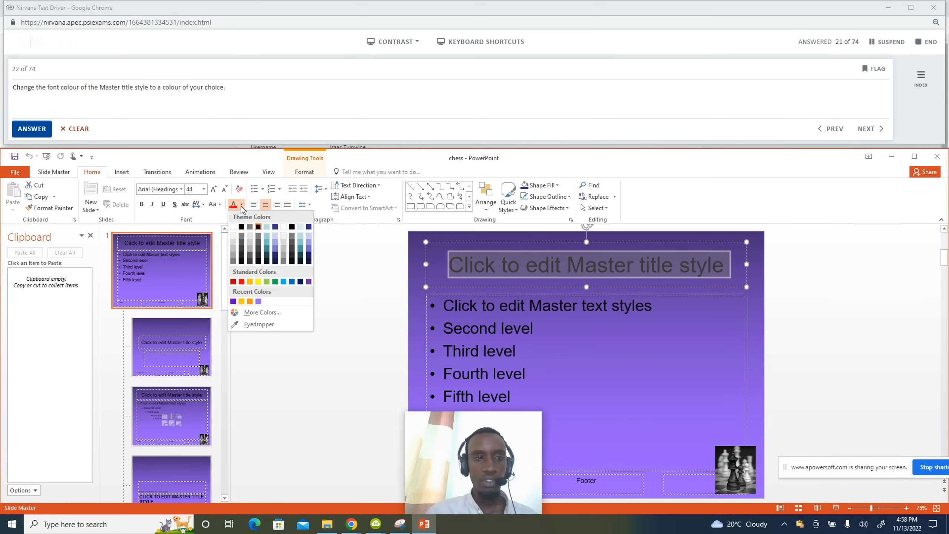
left_click(258, 281)
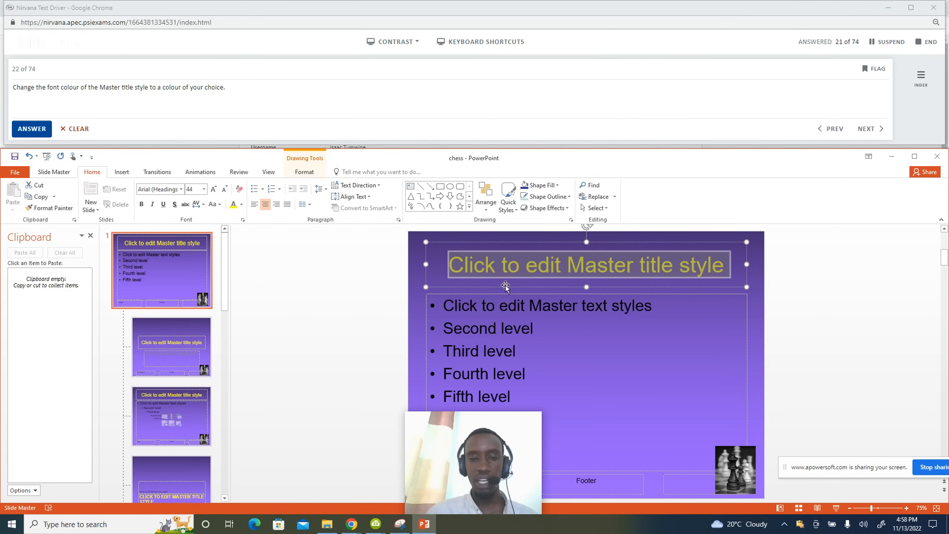
left_click(241, 205)
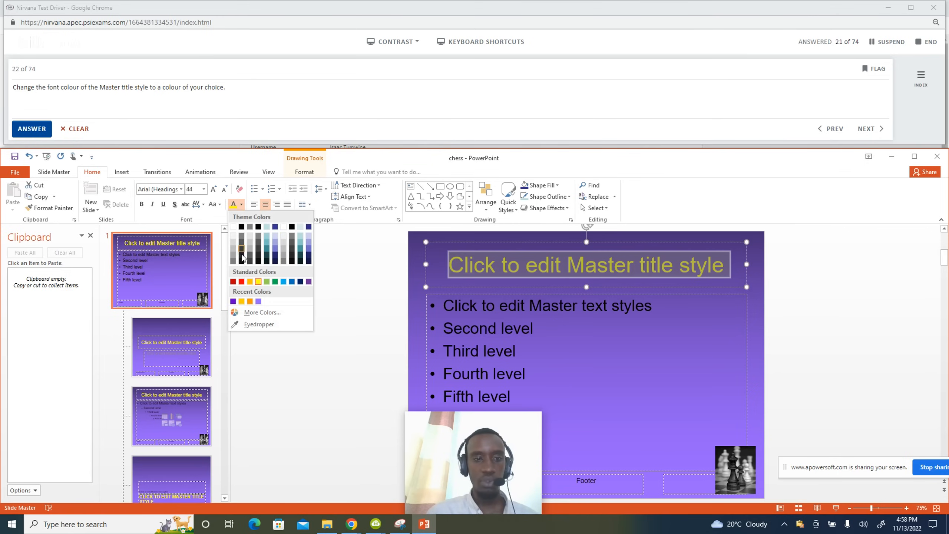
left_click(258, 281)
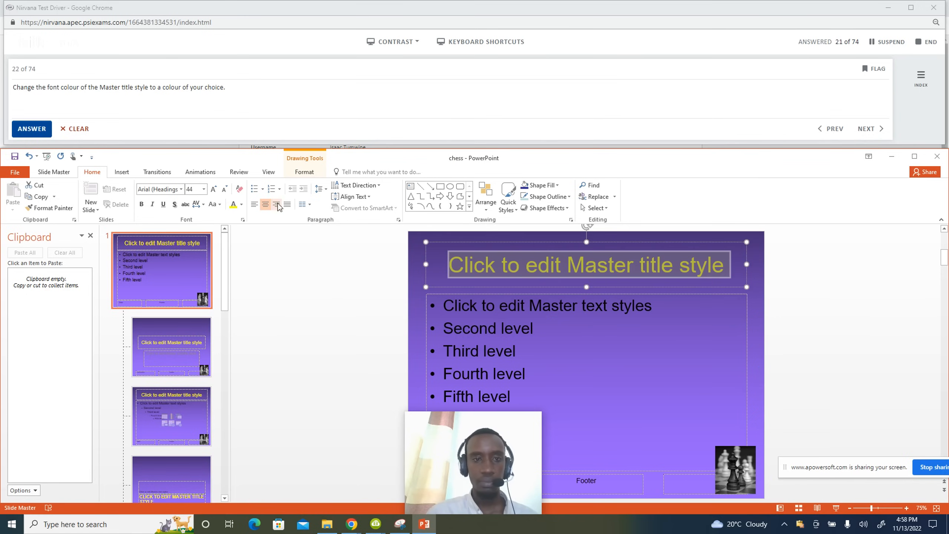
left_click(304, 172)
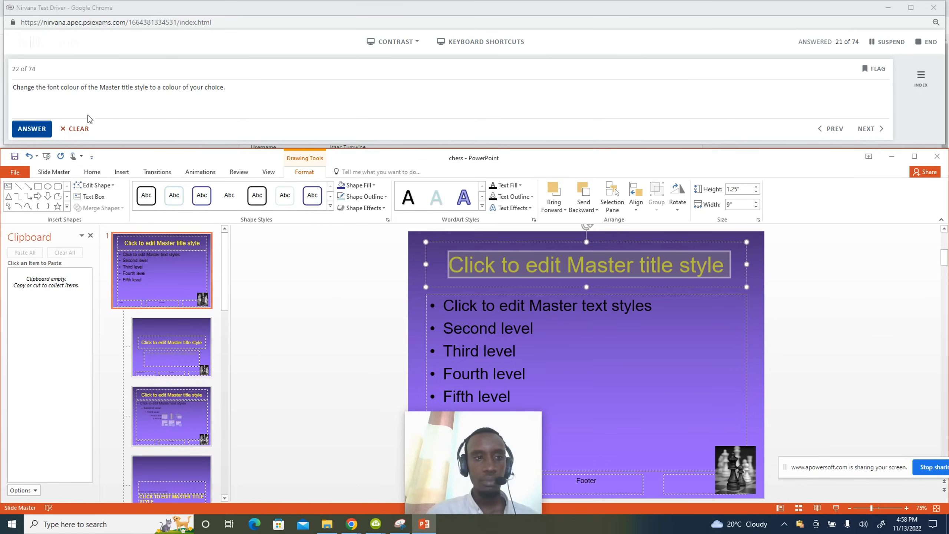
left_click(32, 129)
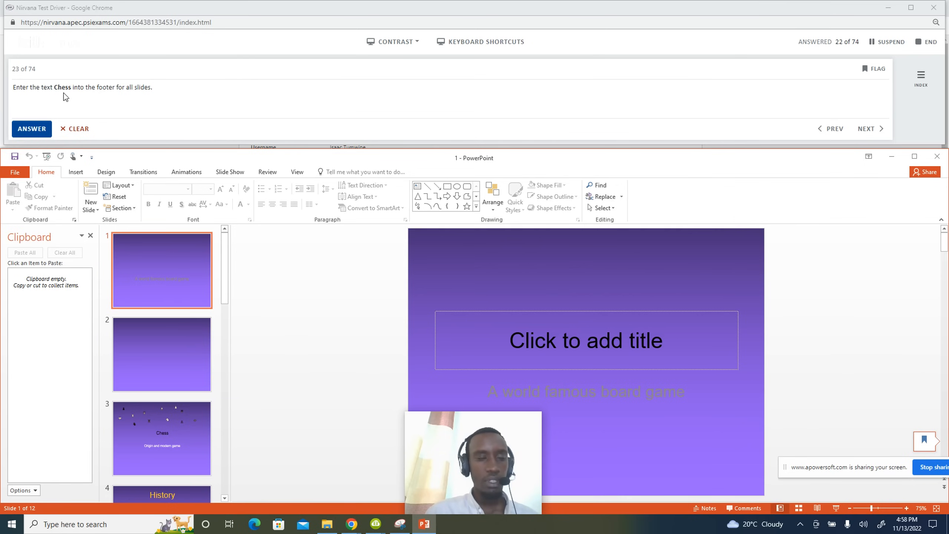
Add the footer text 'Chess' to all slides and submit question 23.
left_click(76, 172)
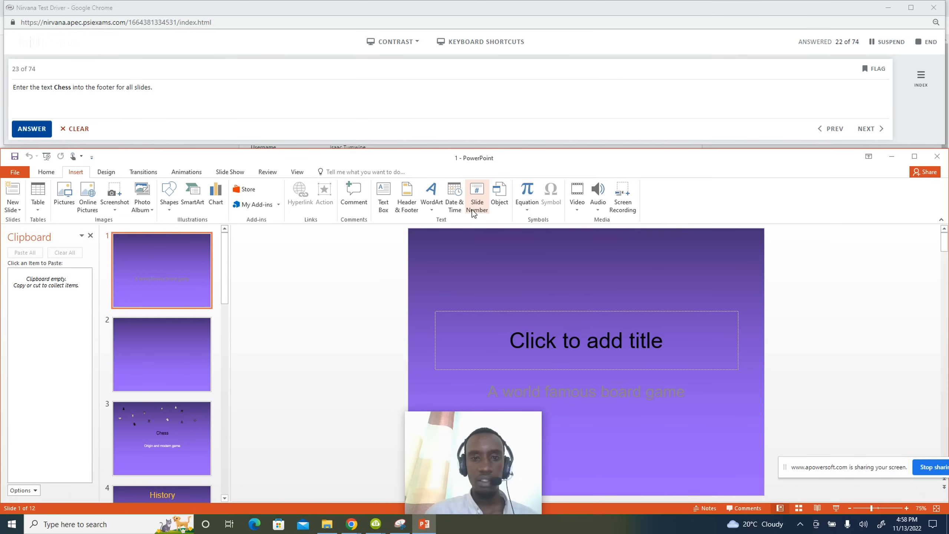
left_click(407, 209)
left_click(348, 365)
left_click(360, 372)
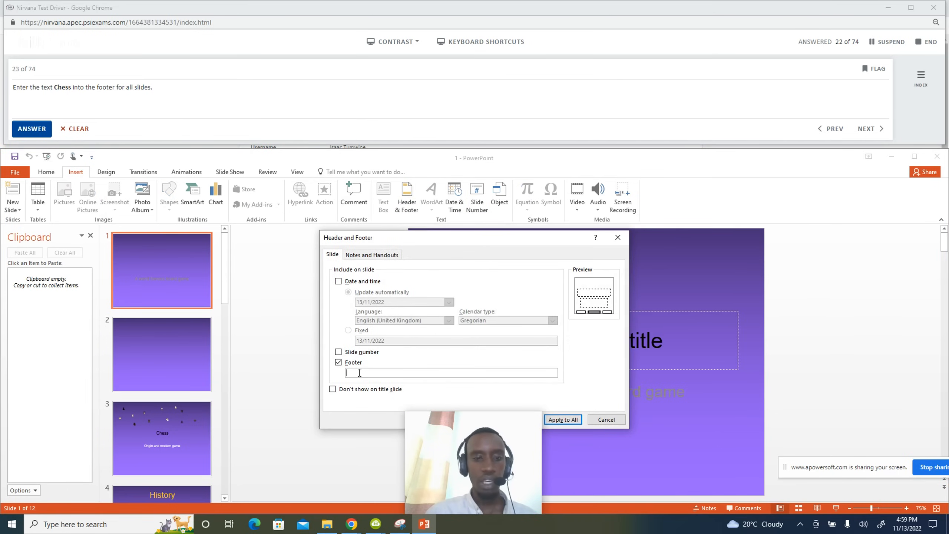
type("Chess")
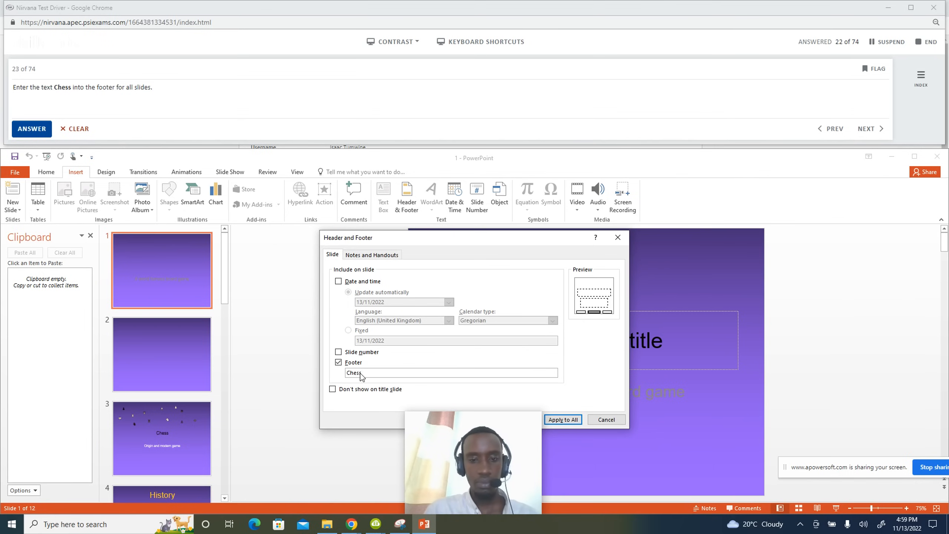
left_click(563, 419)
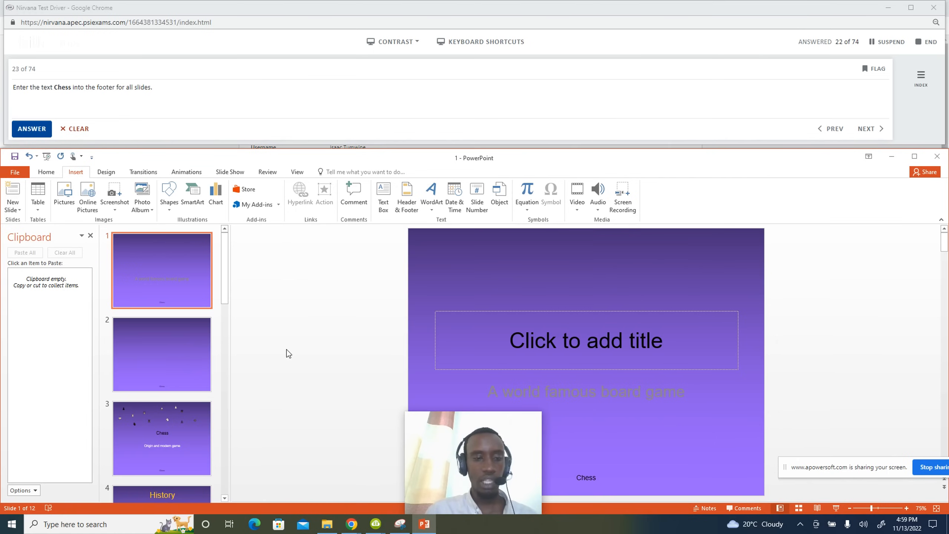
left_click(32, 129)
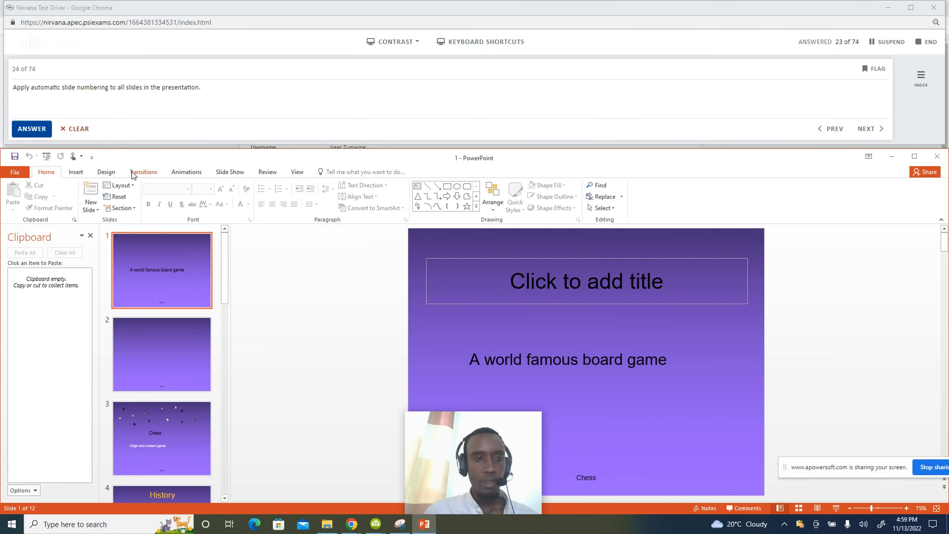
Turn on slide numbers for all slides and submit question 24.
left_click(76, 172)
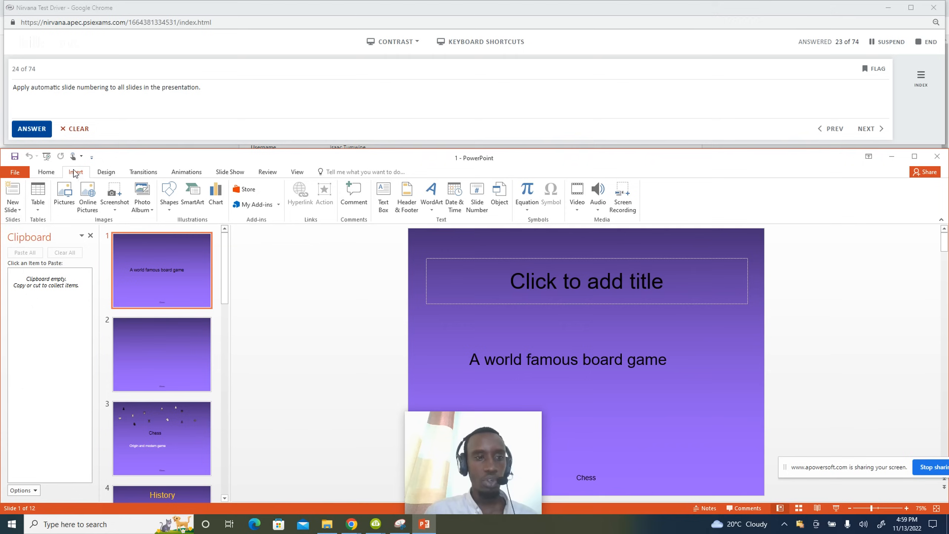
left_click(401, 209)
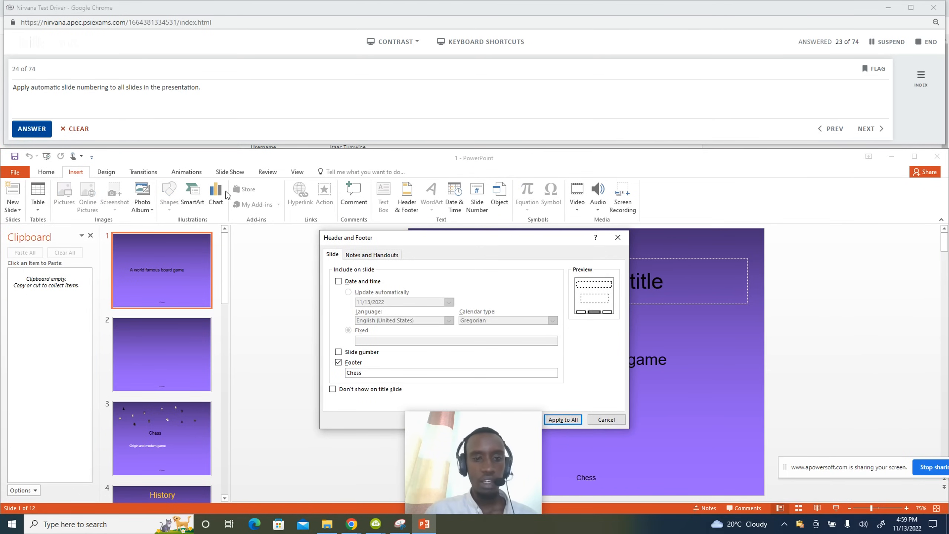
left_click(355, 352)
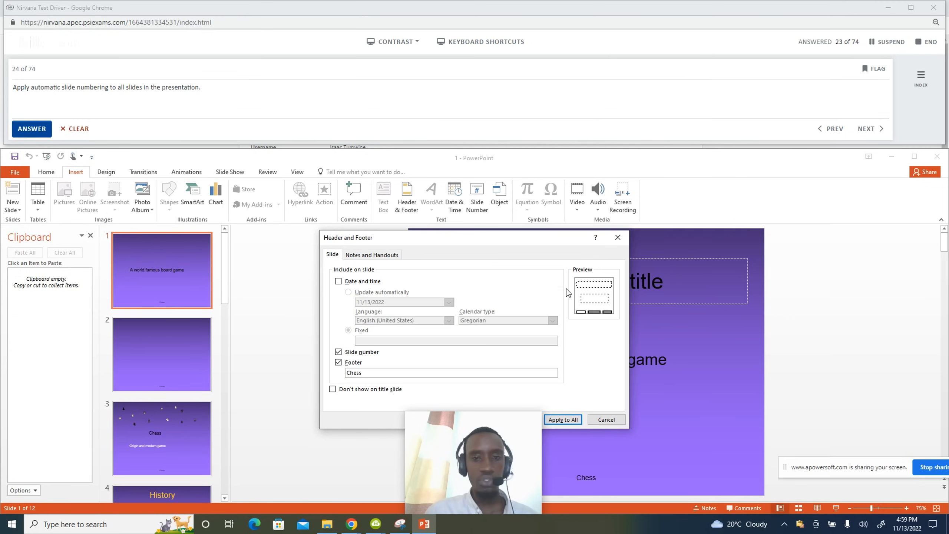
left_click_drag(525, 248, 520, 149)
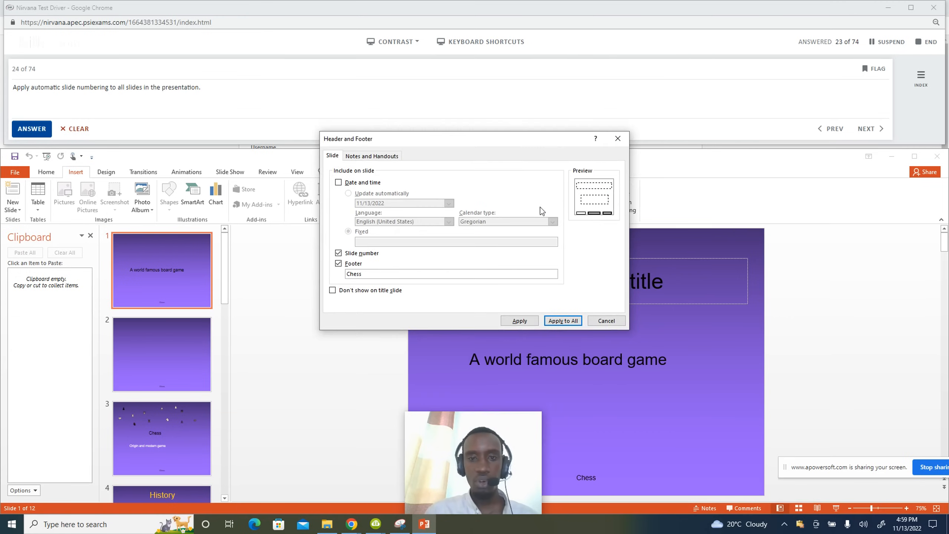
left_click(557, 321)
left_click(50, 129)
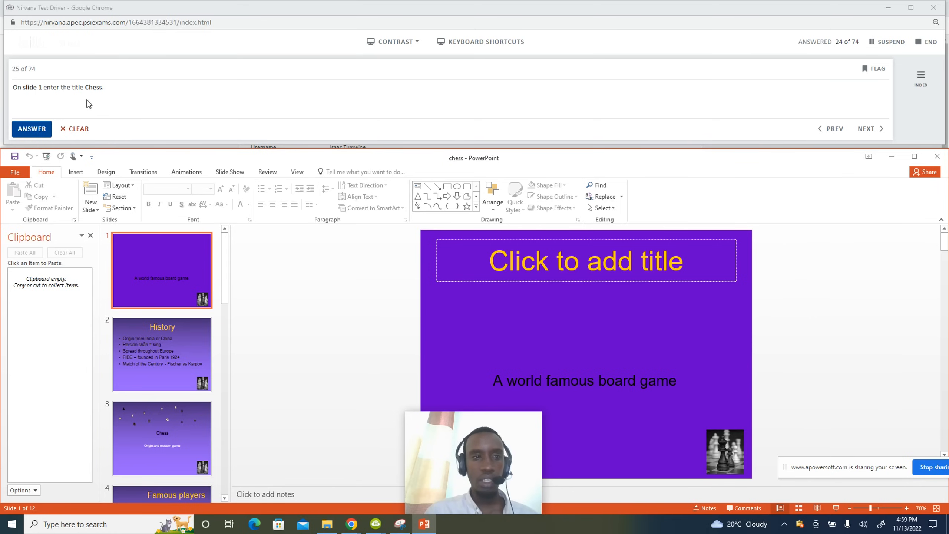
Title slide 1 'Chess' and submit question 25.
left_click(154, 271)
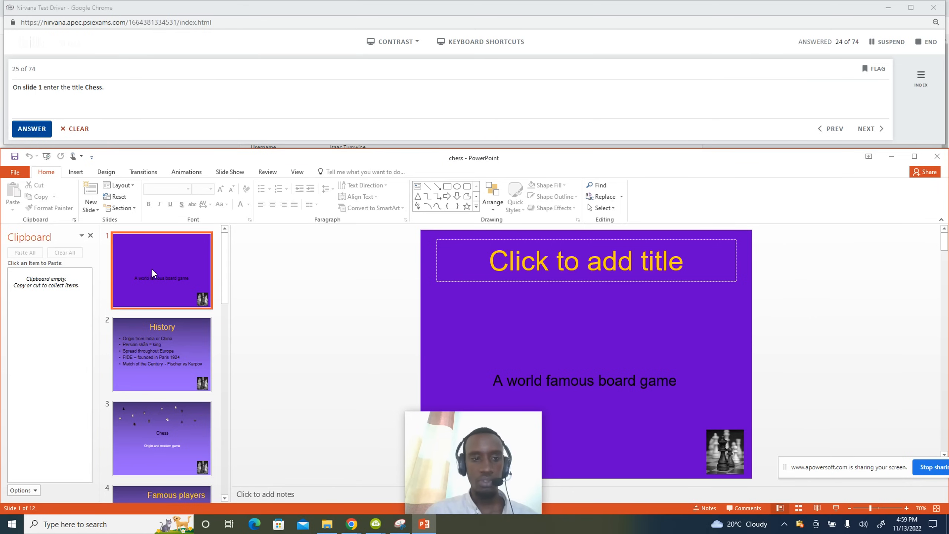
left_click(631, 270)
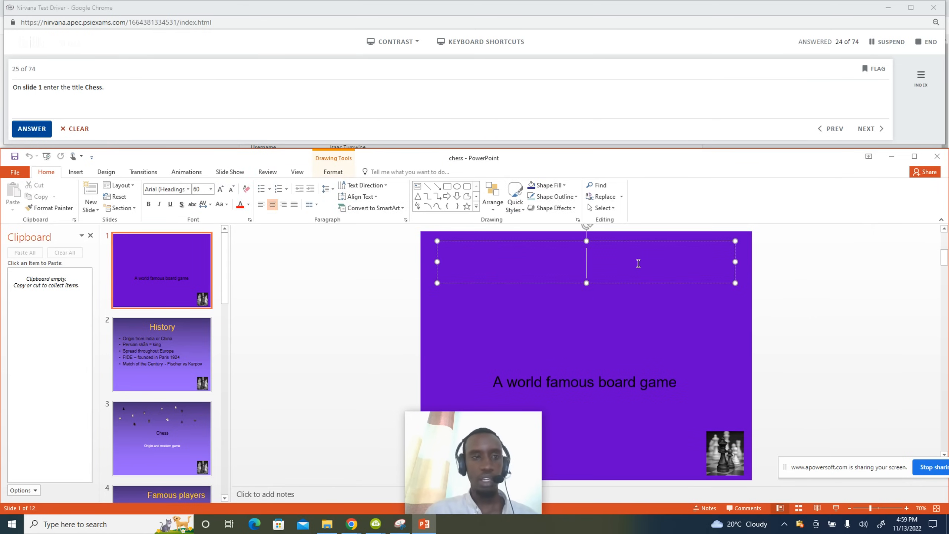
type("Chess")
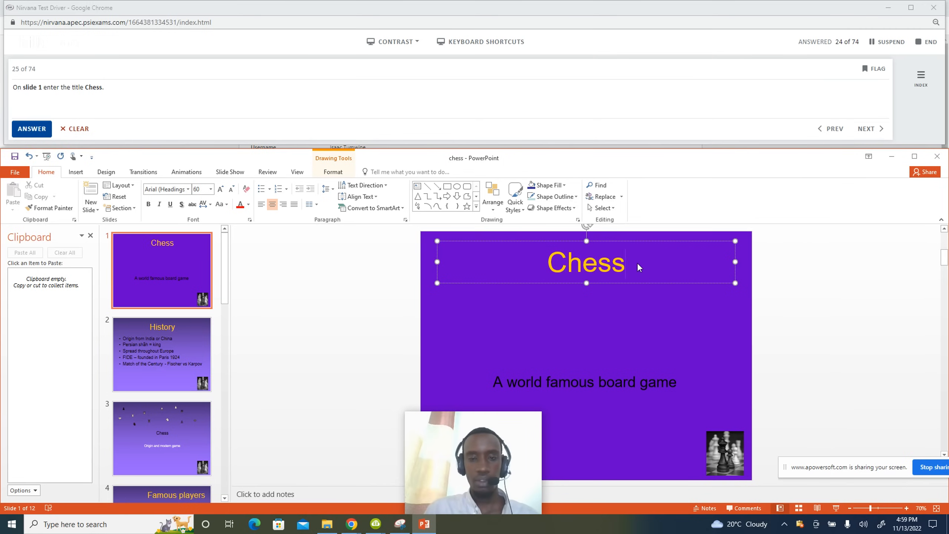
left_click(32, 129)
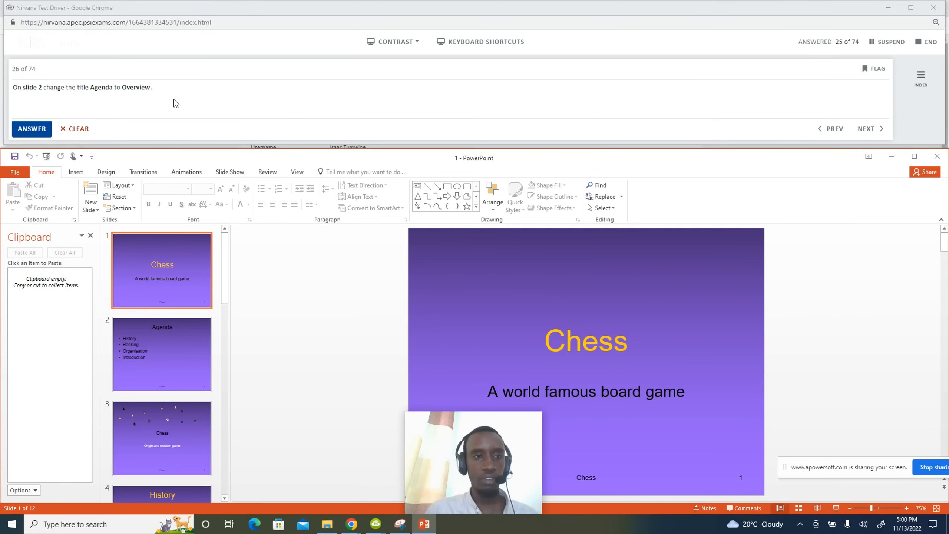
Select and remove the title 'Agenda' on slide 2.
left_click(153, 367)
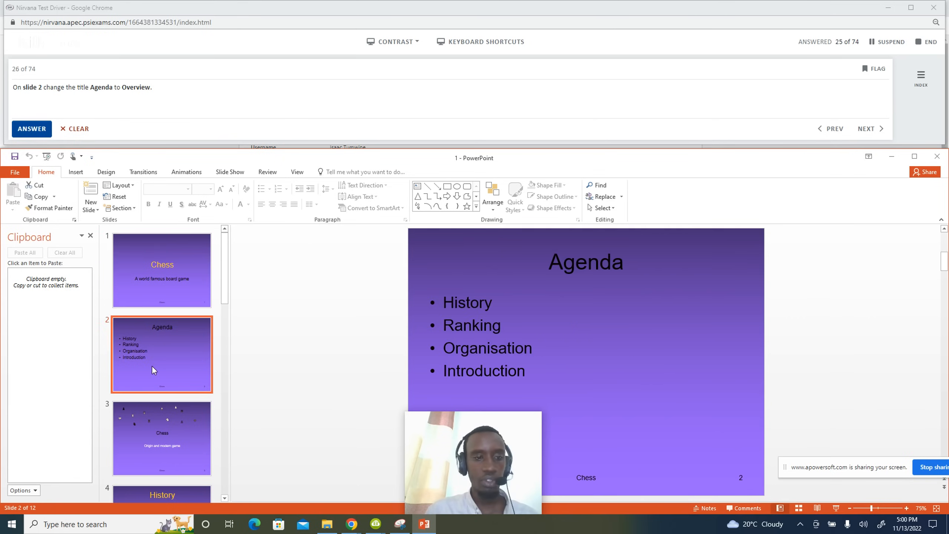
left_click(632, 268)
left_click_drag(632, 268, 542, 278)
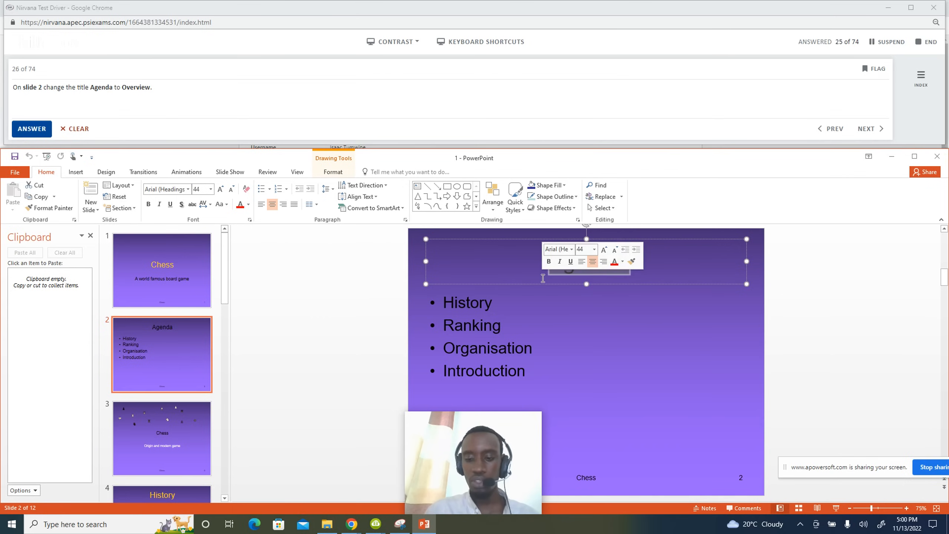
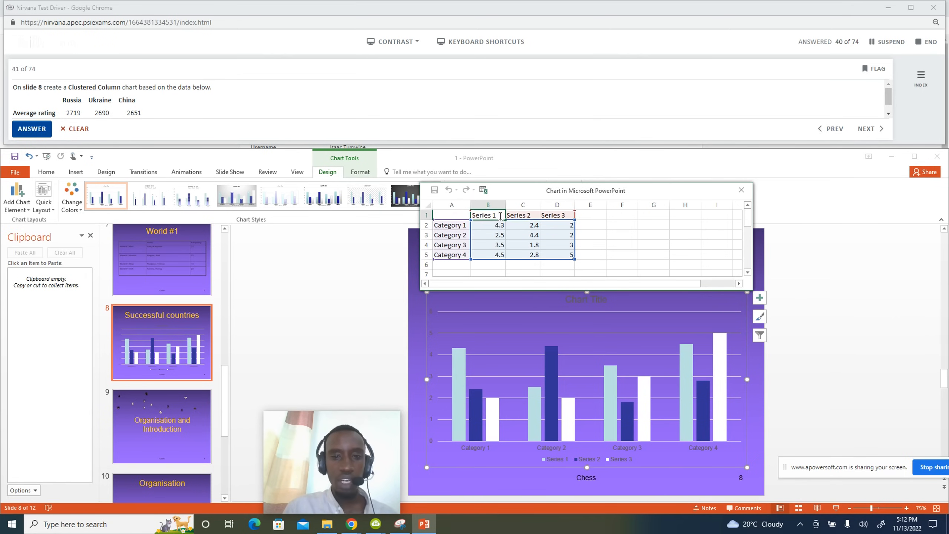
Rename the three series headings in the chart data to Russia, Ukraine and China.
double_click(501, 215)
key("BackSpace")
key("BackSpace")
key("BackSpace")
key("BackSpace")
key("BackSpace")
key("BackSpace")
key("BackSpace")
key("BackSpace")
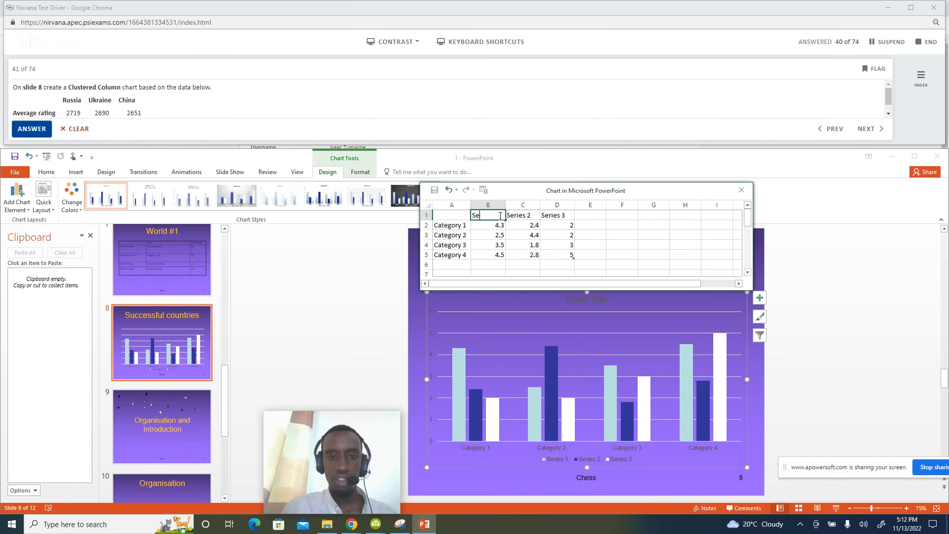
type("Russia")
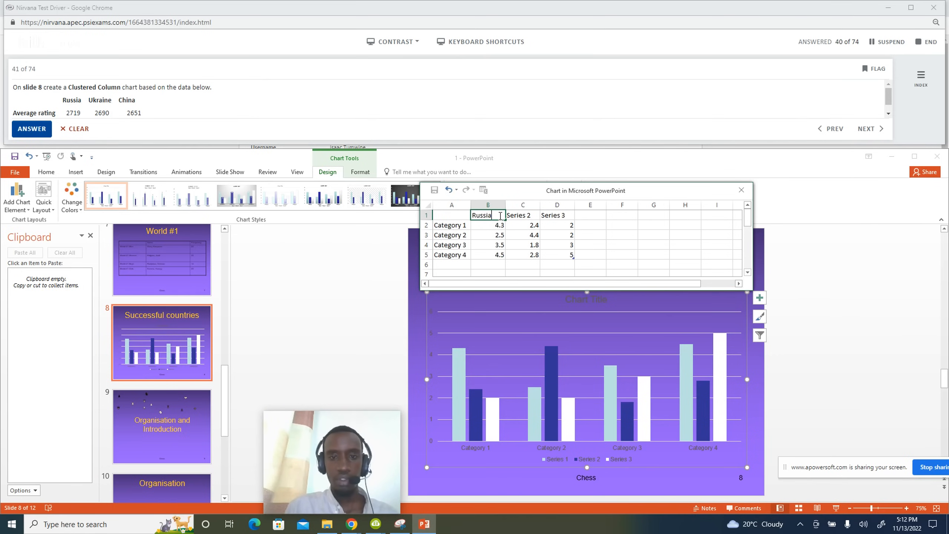
double_click(532, 215)
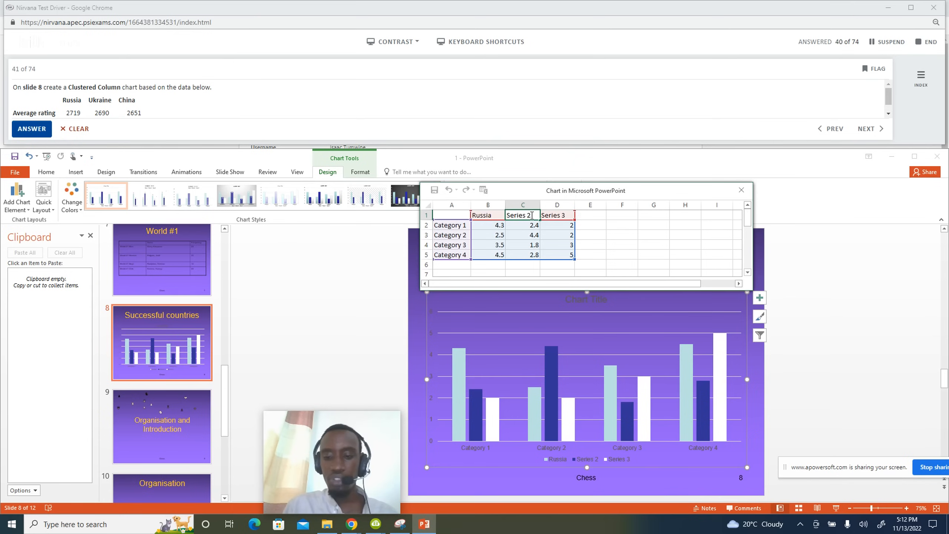
key("BackSpace")
key("BackSpace")
key("BackSpace")
key("BackSpace")
key("BackSpace")
key("BackSpace")
key("BackSpace")
key("BackSpace")
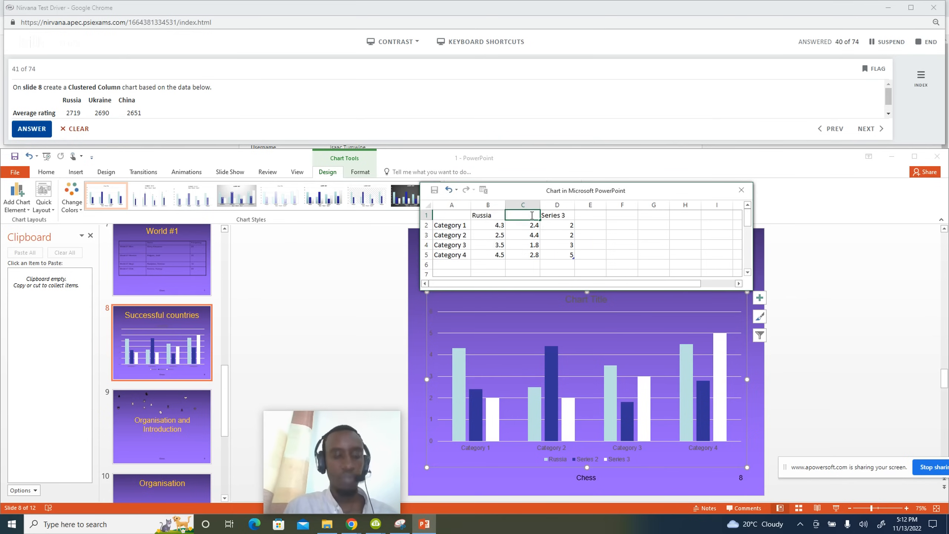
type("Ukraine")
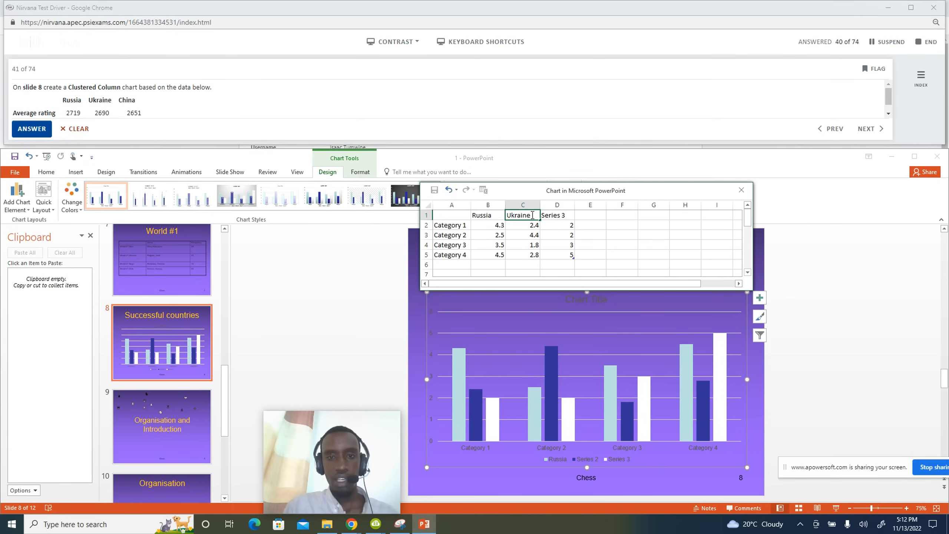
left_click(568, 215)
double_click(568, 215)
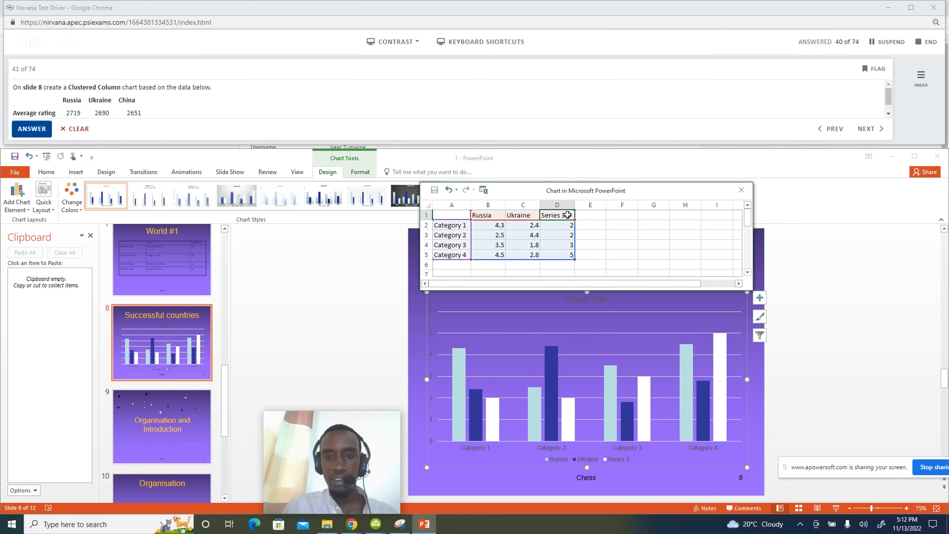
key("BackSpace")
key("BackSpace")
key("BackSpace")
key("BackSpace")
type("China")
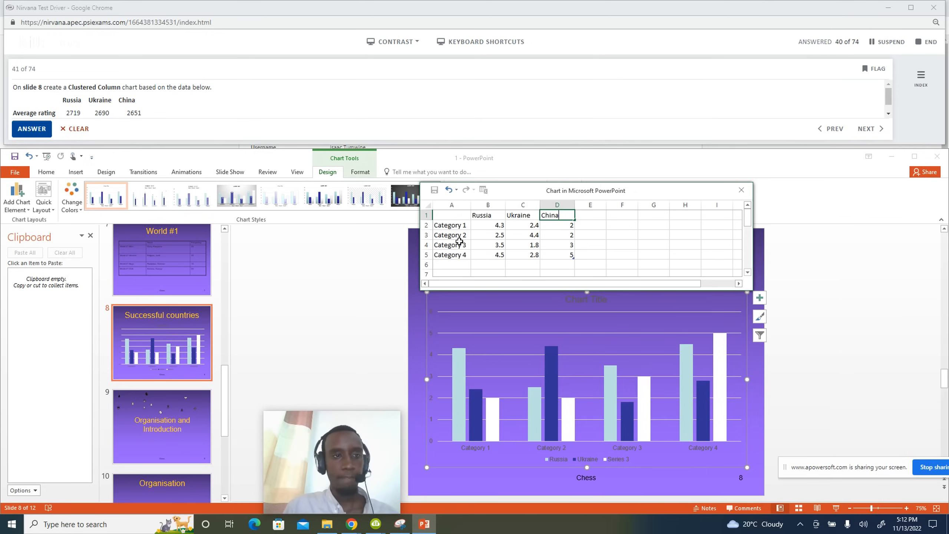
left_click(458, 225)
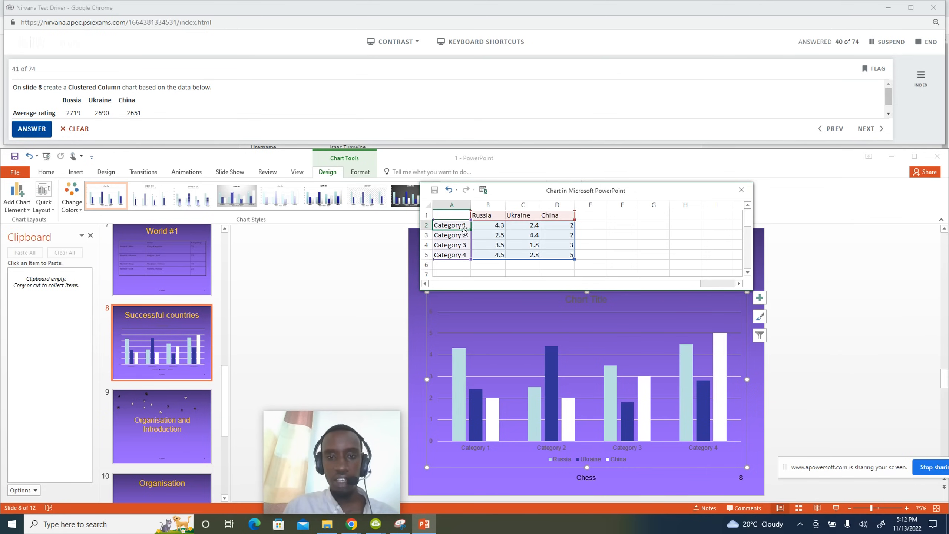
Relabel the first category 'Average rating' and widen column A to fit it.
key("BackSpace")
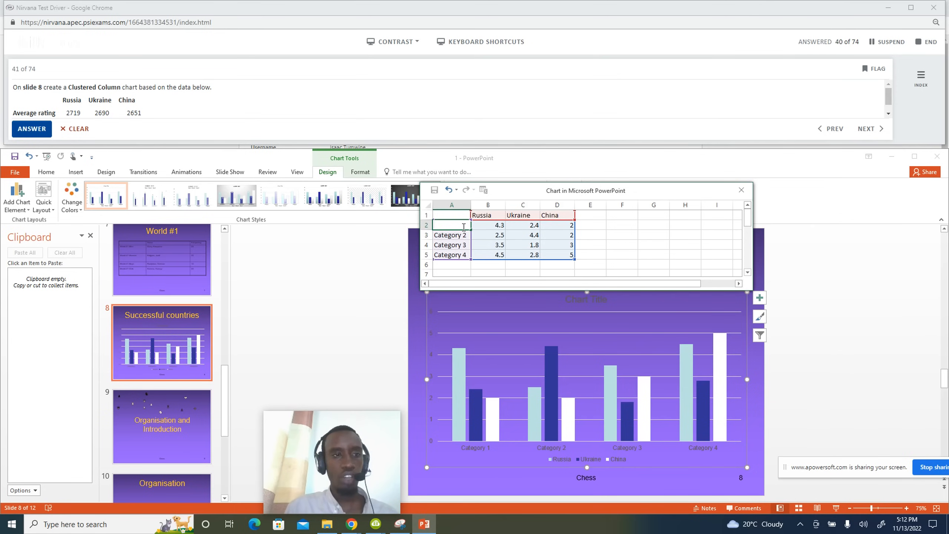
type("Av")
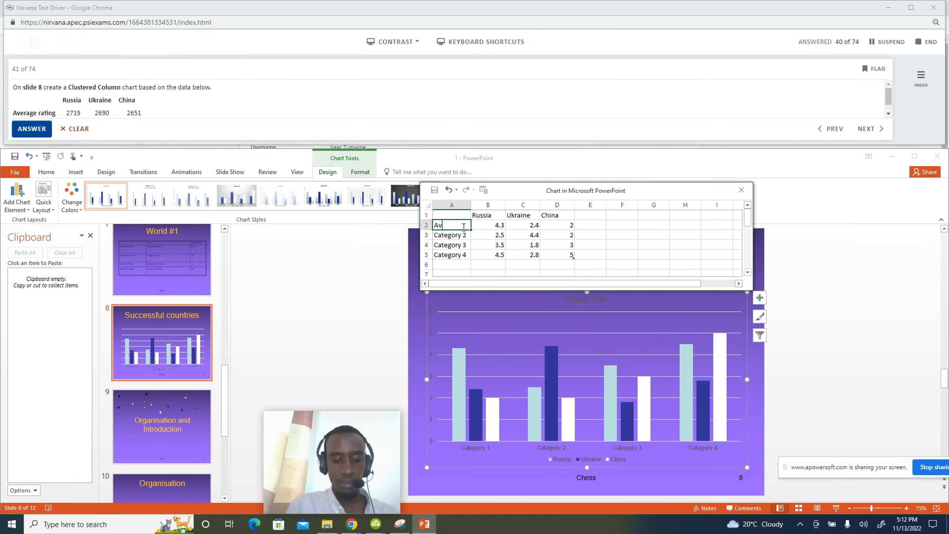
type("erage")
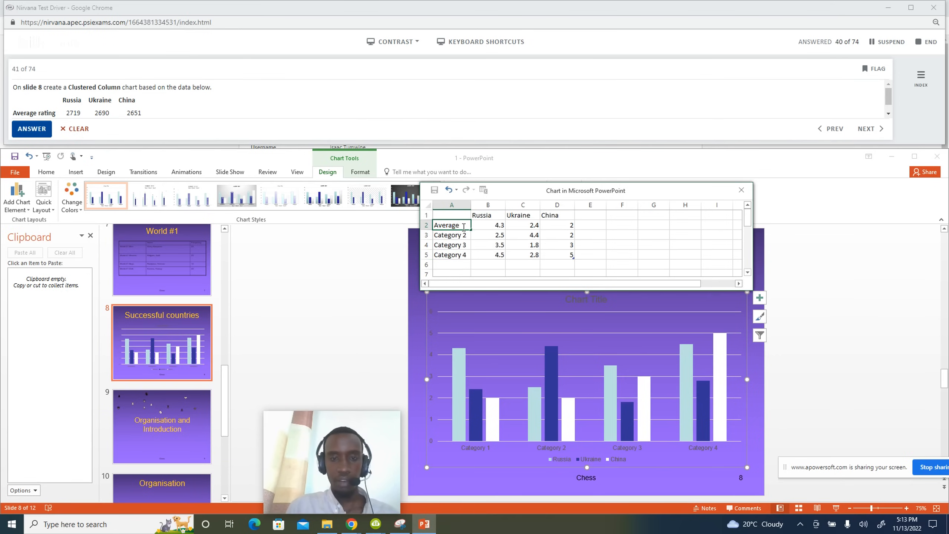
type(" ratin")
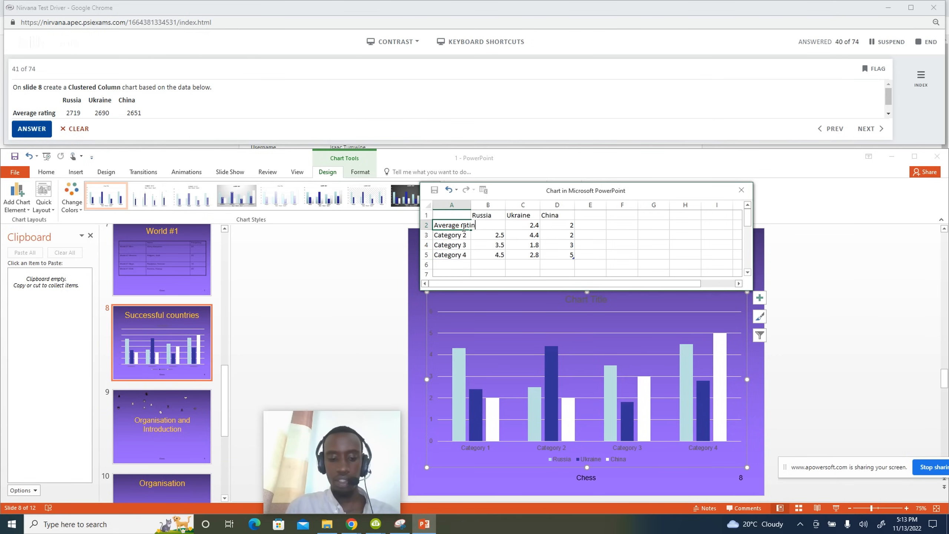
type("g")
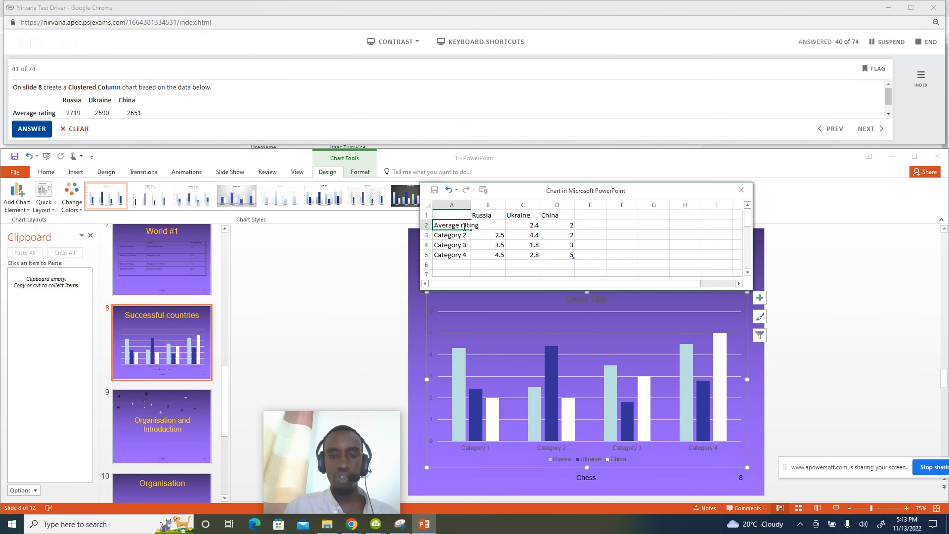
left_click(590, 234)
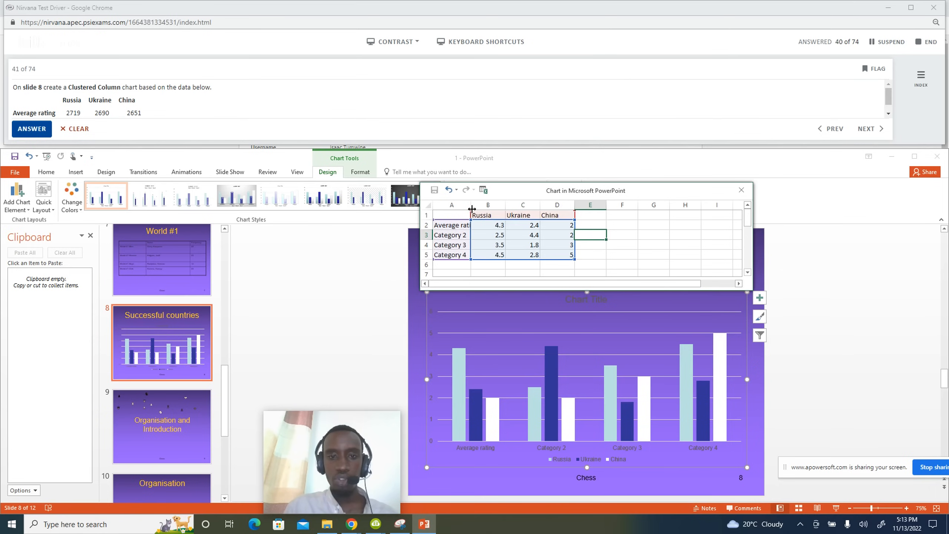
left_click_drag(471, 207, 487, 207)
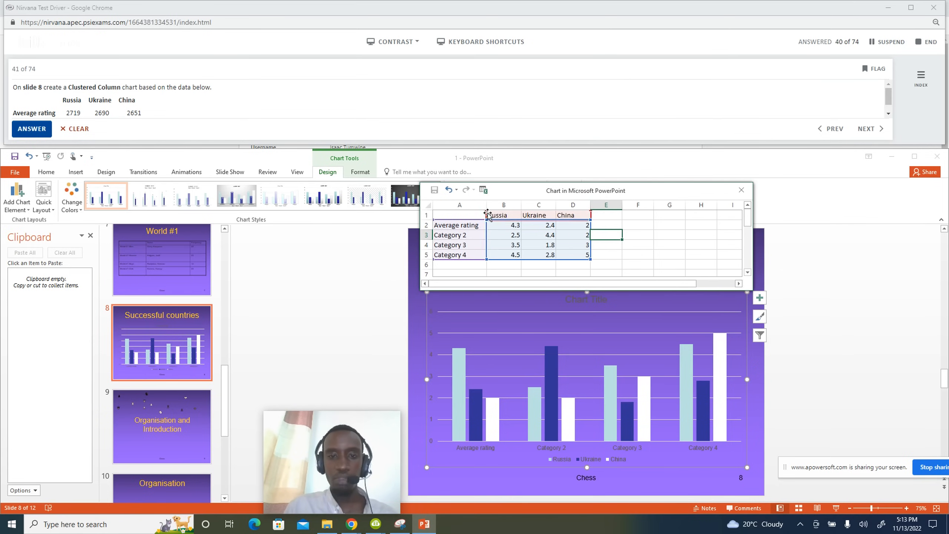
Enter Average rating values 2719, 2690 and 2651 for Russia, Ukraine and China.
left_click(514, 226)
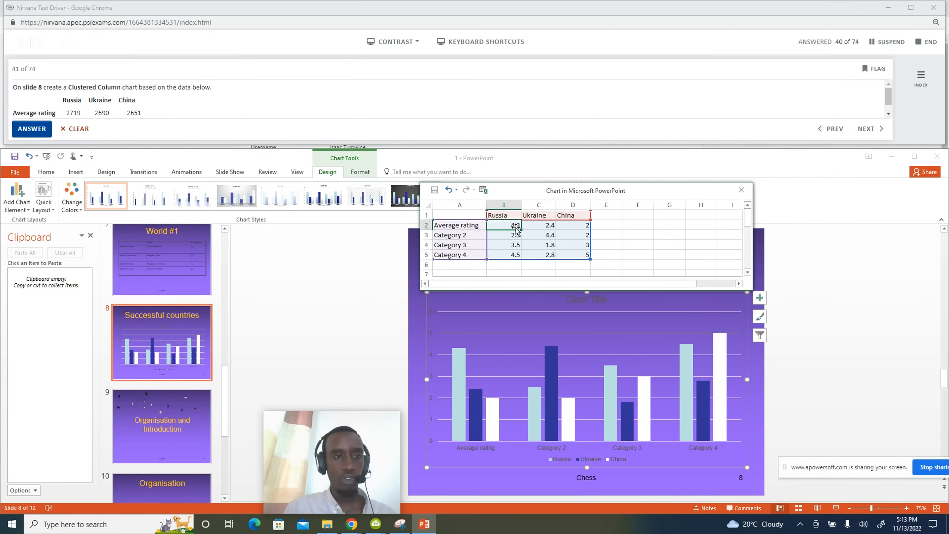
type("27")
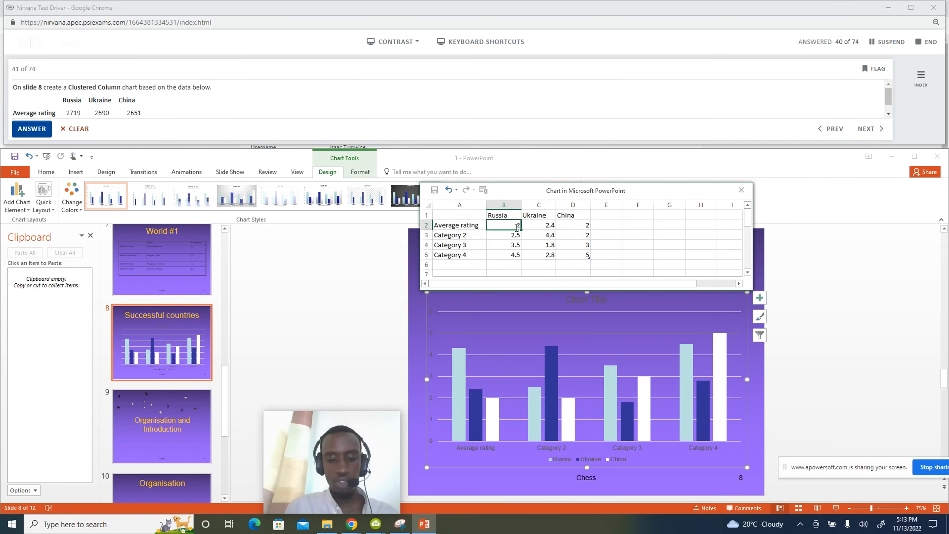
type("19")
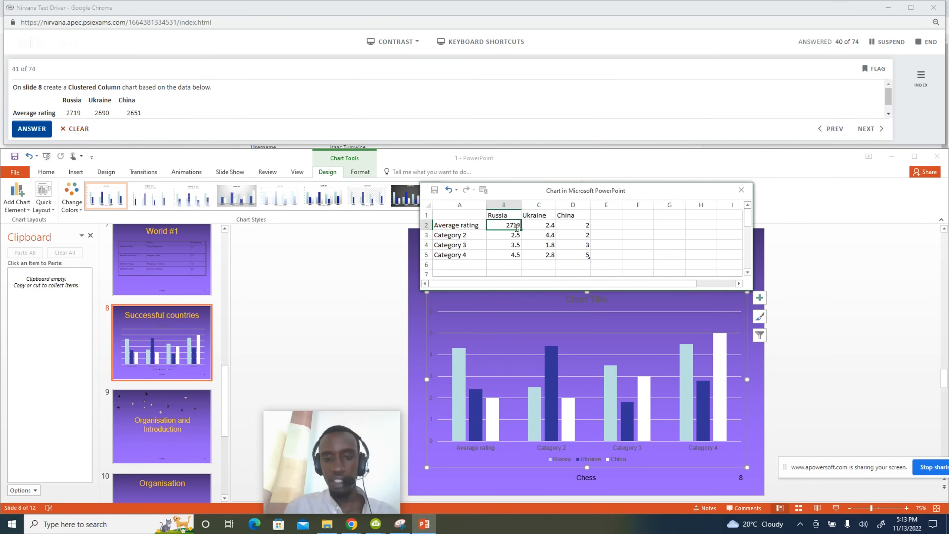
left_click(551, 226)
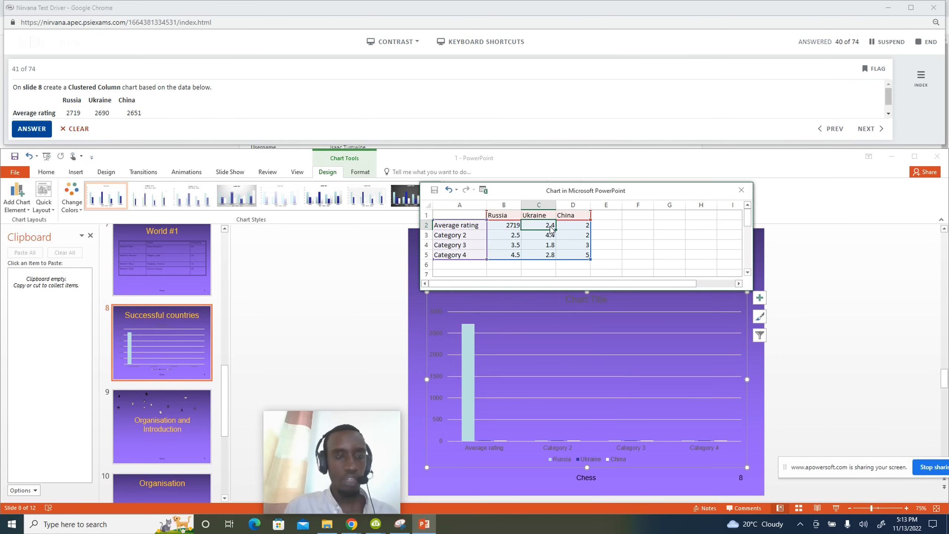
type("2690")
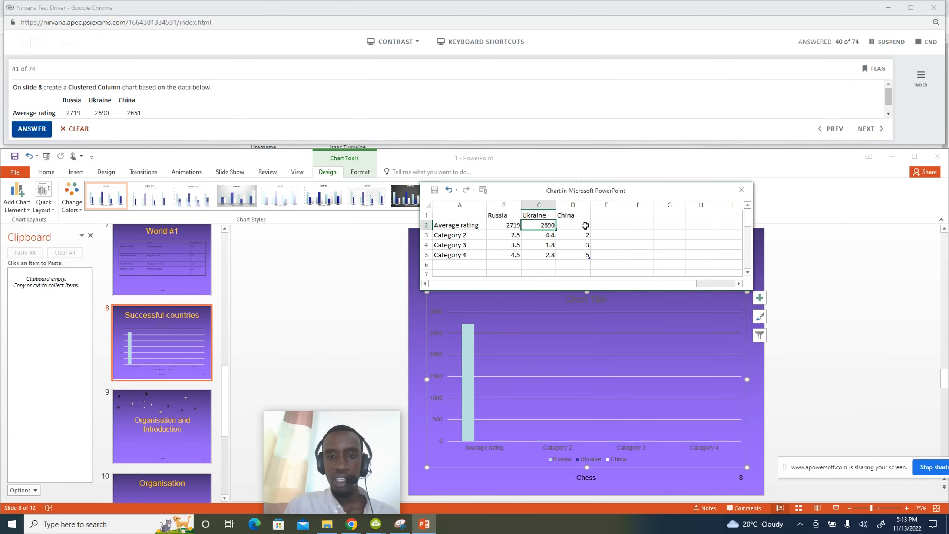
left_click(584, 226)
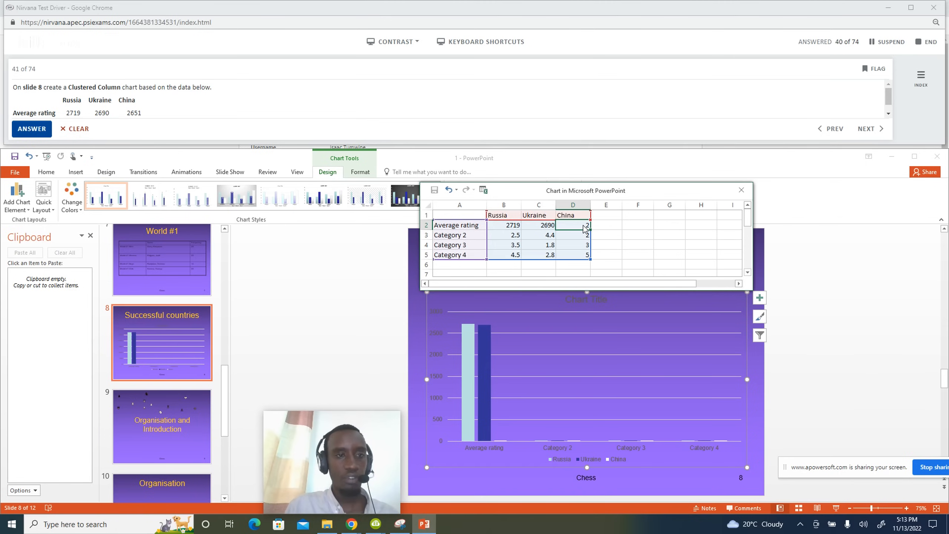
type("26")
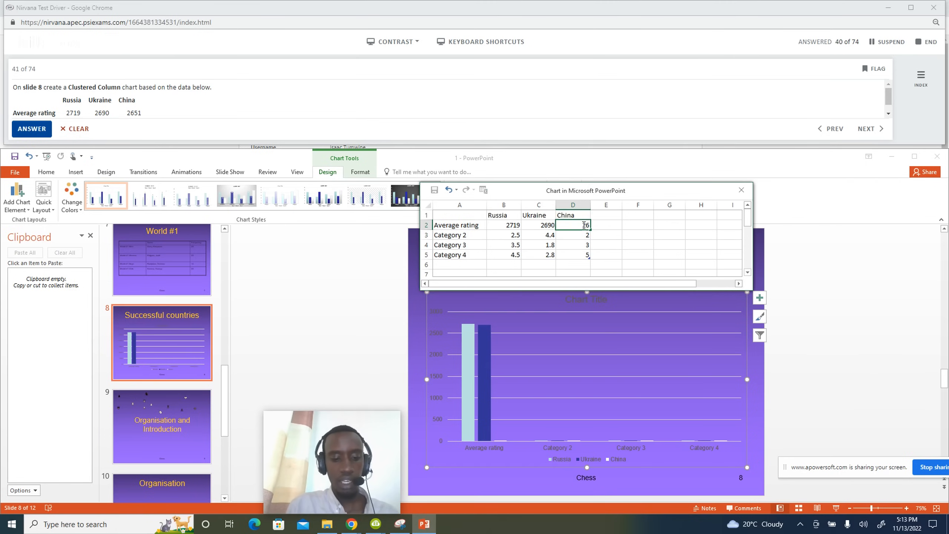
type("51")
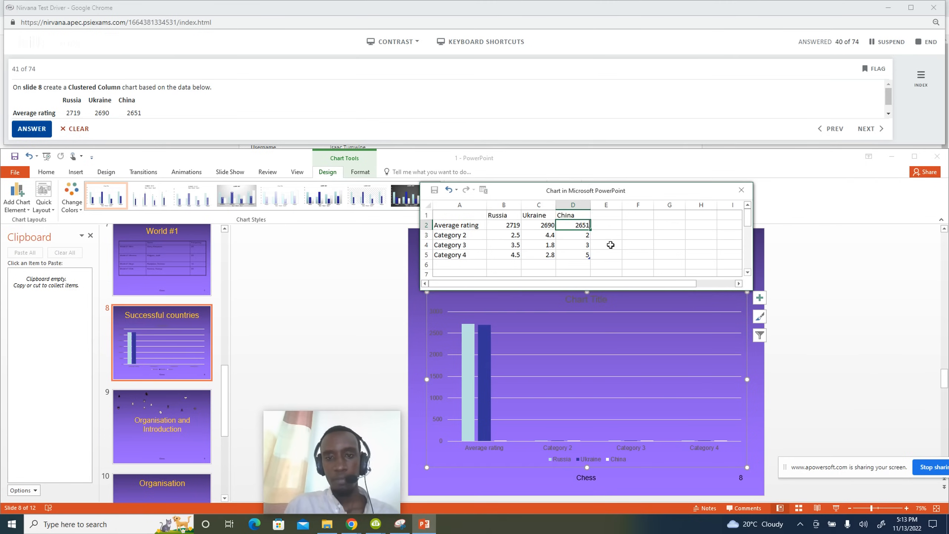
left_click(623, 256)
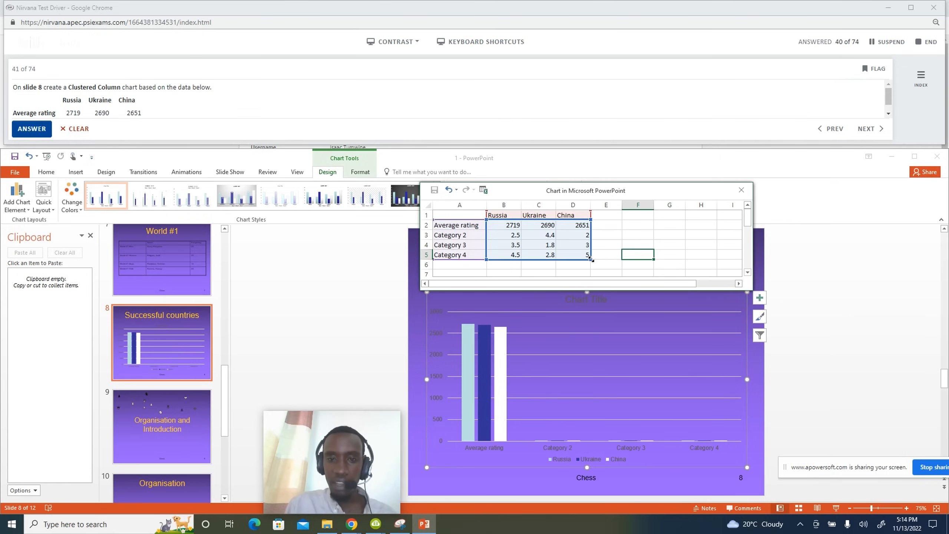
Shrink the chart data range to the Average rating row only and close the data sheet.
left_click_drag(586, 258, 574, 232)
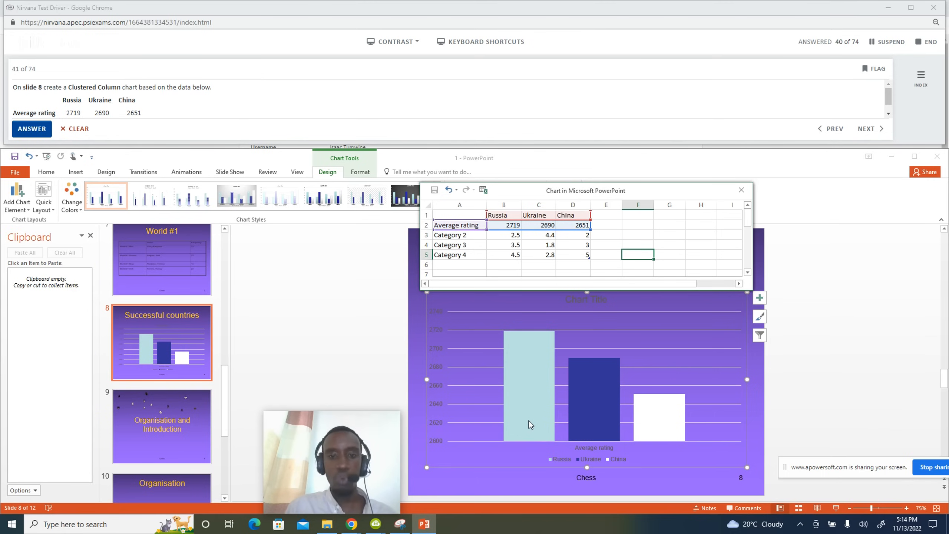
left_click(741, 189)
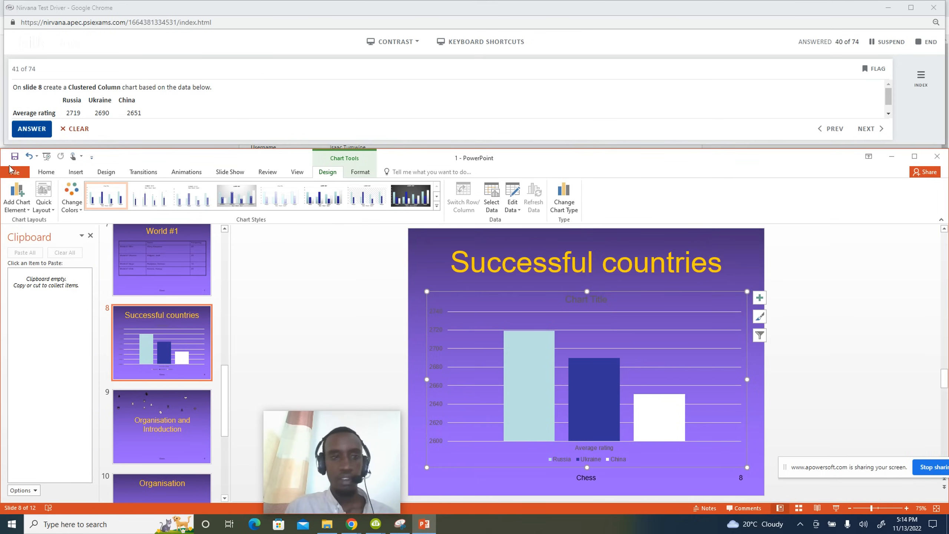
Submit question 41, then answer question 42 by selecting the chart and submit.
left_click(34, 131)
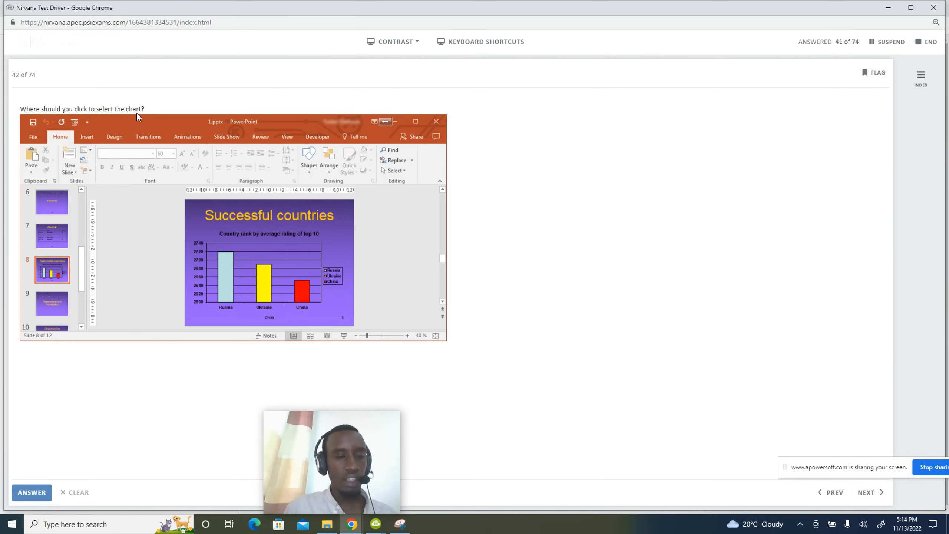
left_click(296, 256)
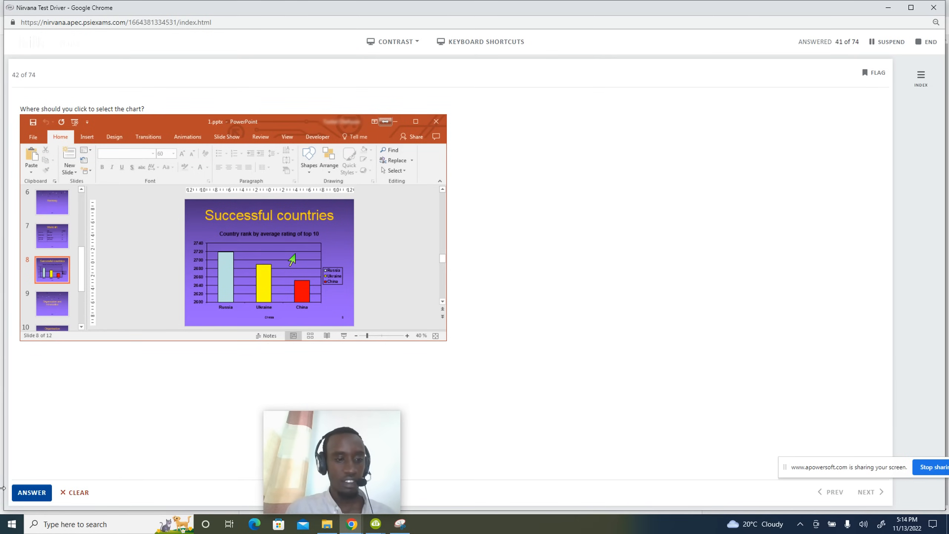
left_click(33, 493)
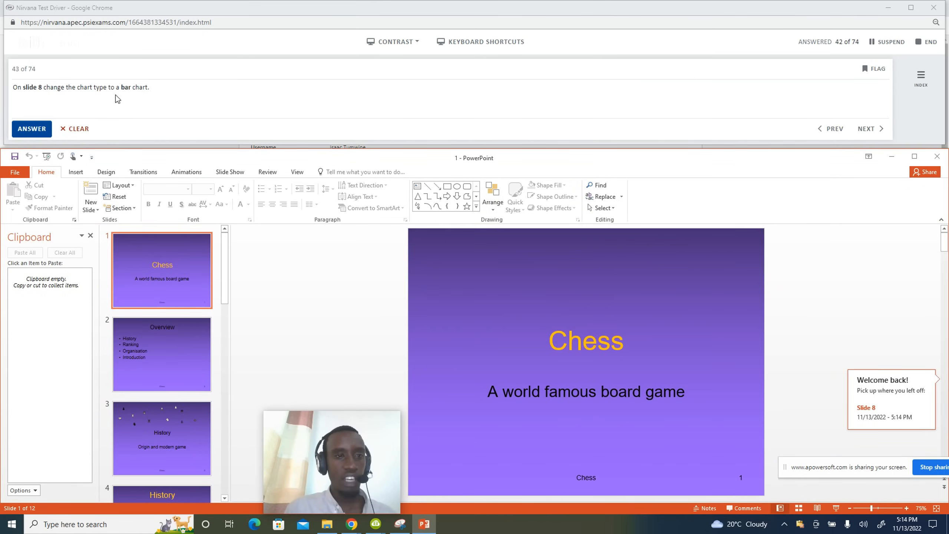
Change the slide 8 Successful countries chart to a Clustered Bar chart and submit.
scroll(162, 359, "down", 5)
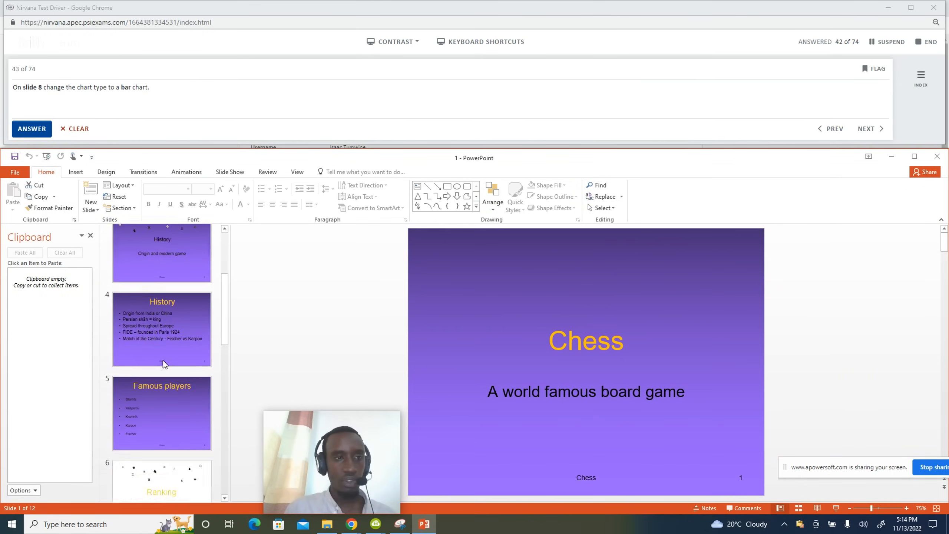
scroll(162, 359, "down", 3)
left_click(163, 321)
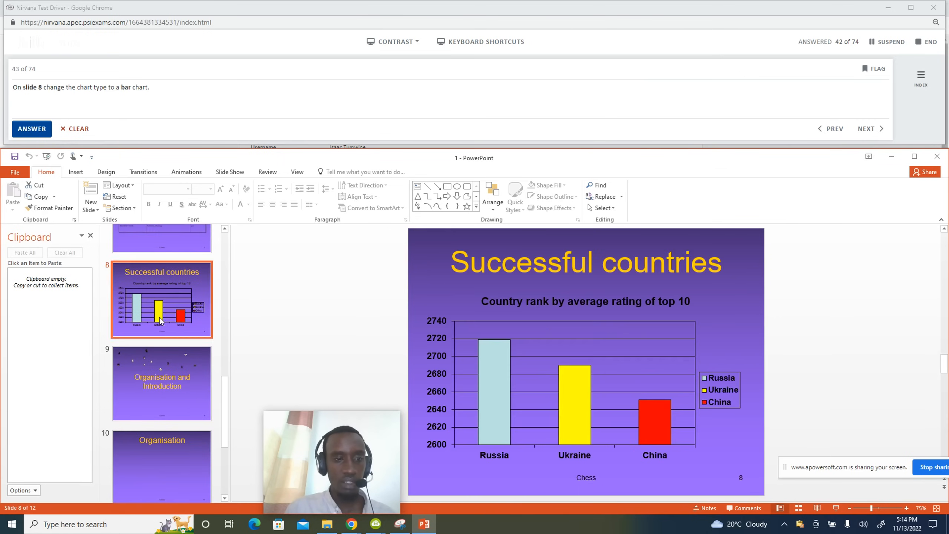
left_click(604, 348)
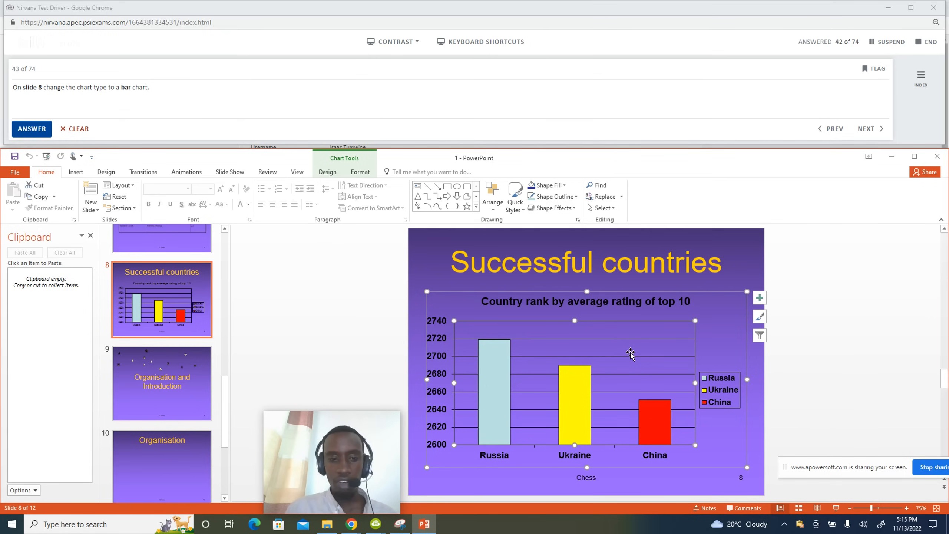
left_click(327, 172)
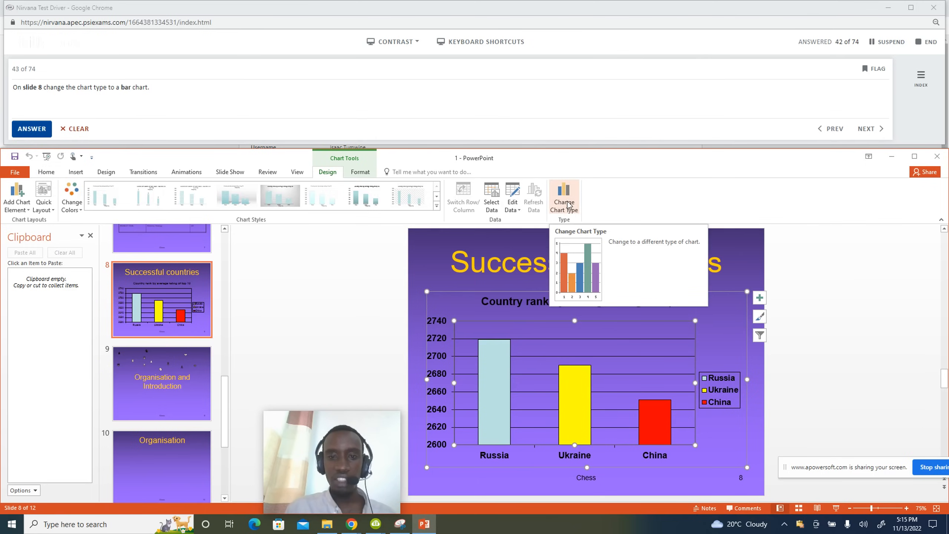
left_click(565, 200)
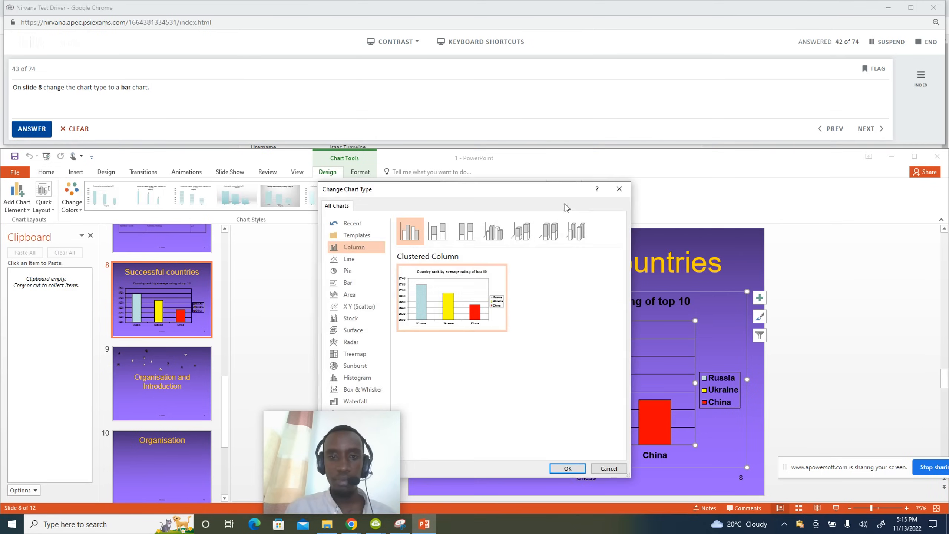
left_click(350, 287)
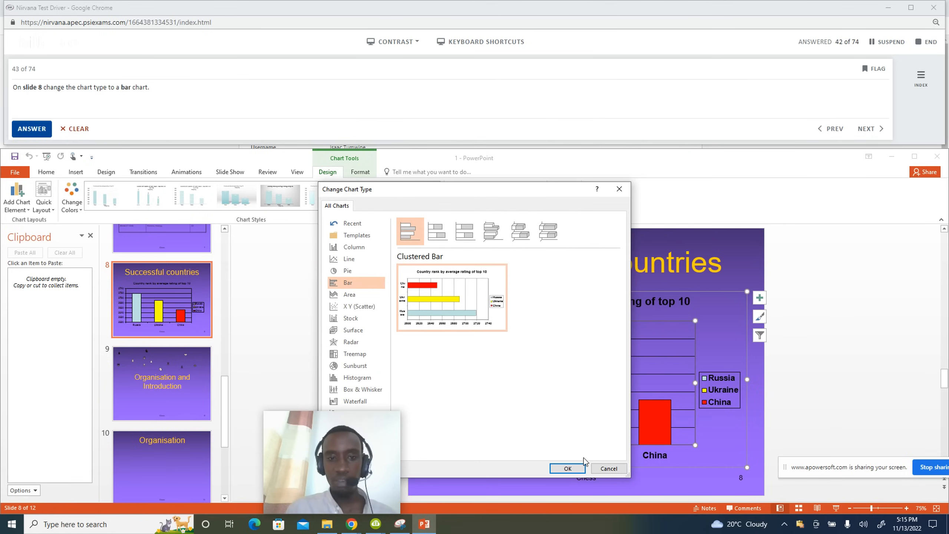
left_click(567, 468)
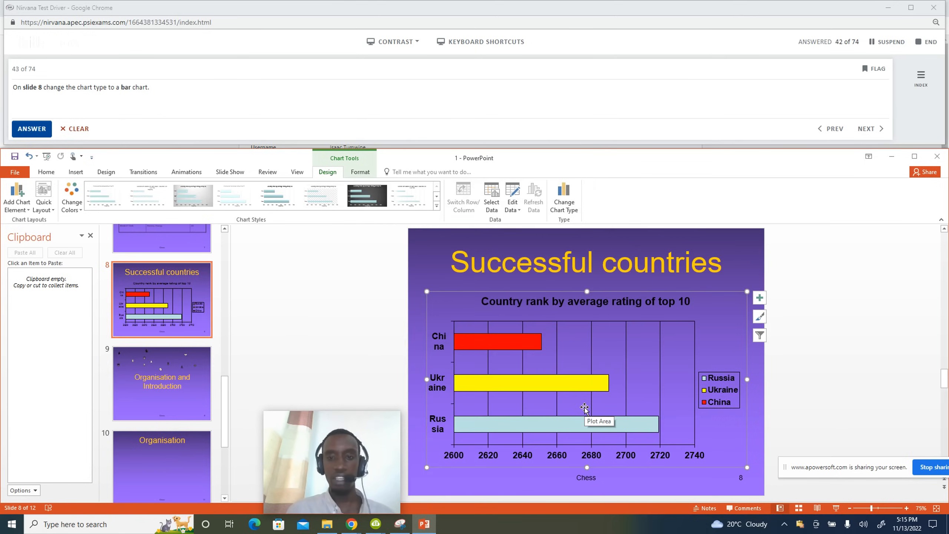
left_click(47, 127)
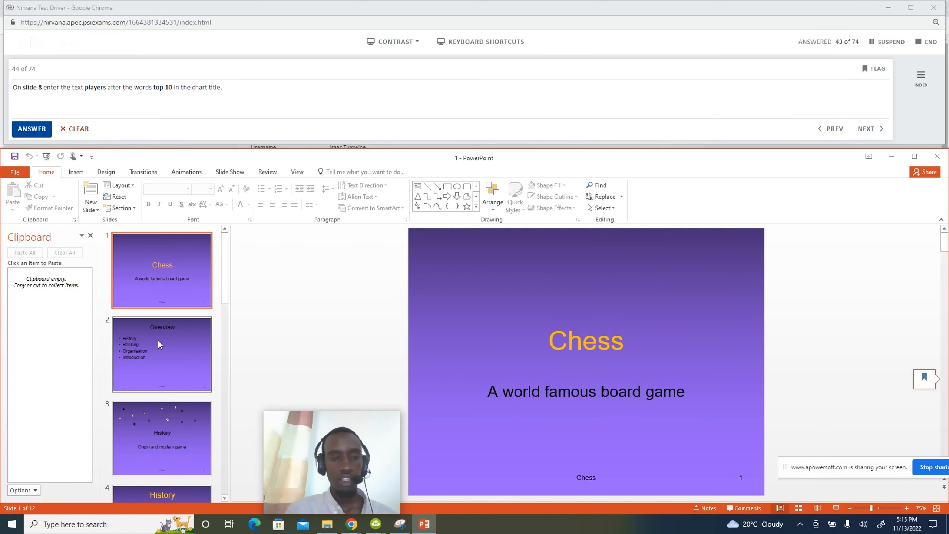
Append 'players' after 'top 10' in the slide 8 chart title and submit.
scroll(173, 348, "down", 10)
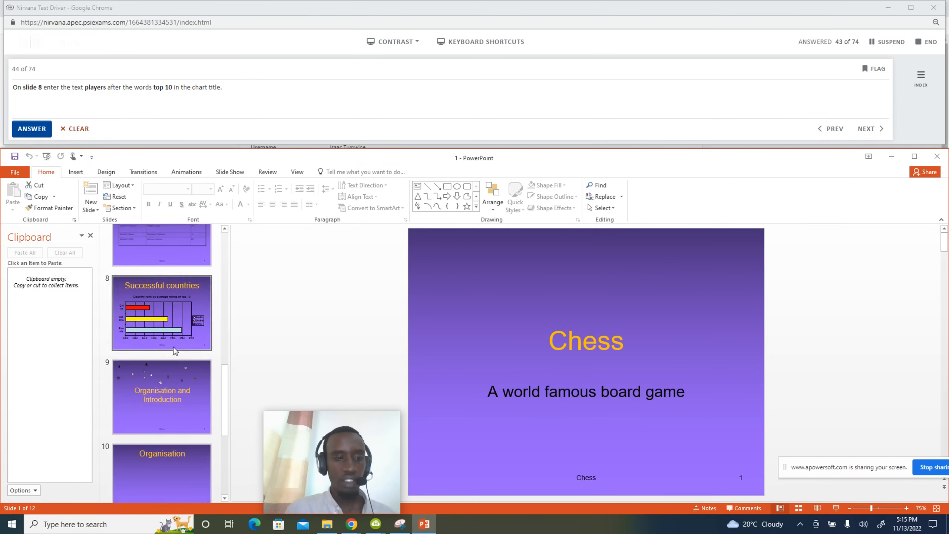
left_click(167, 313)
left_click(682, 303)
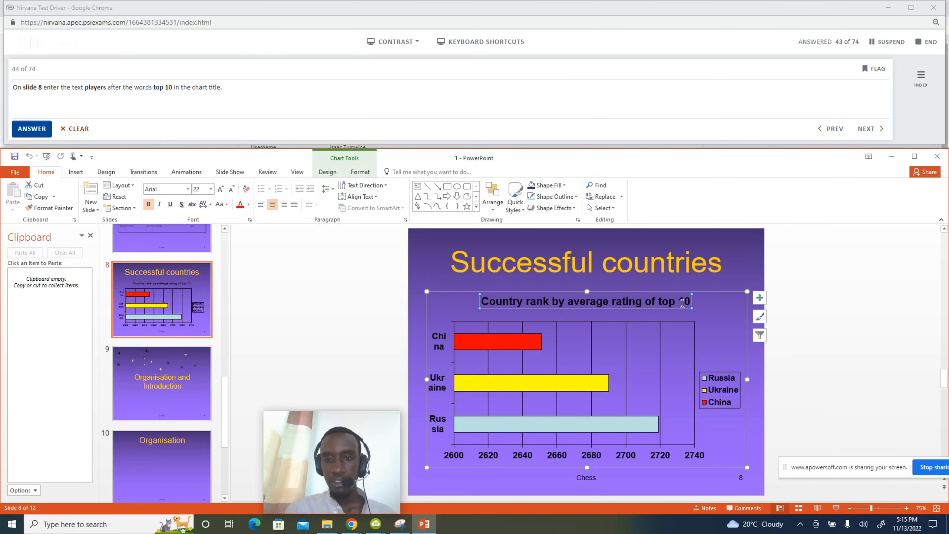
left_click(689, 304)
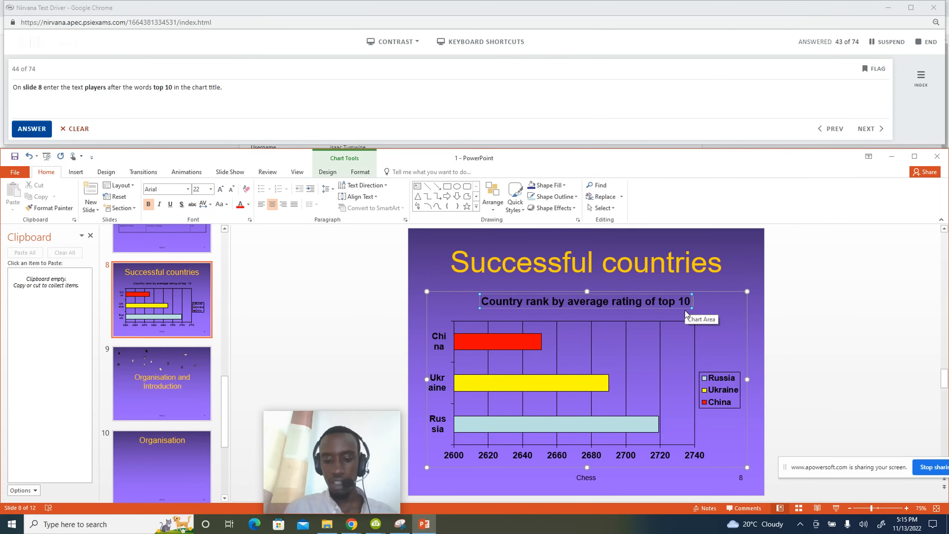
type("players")
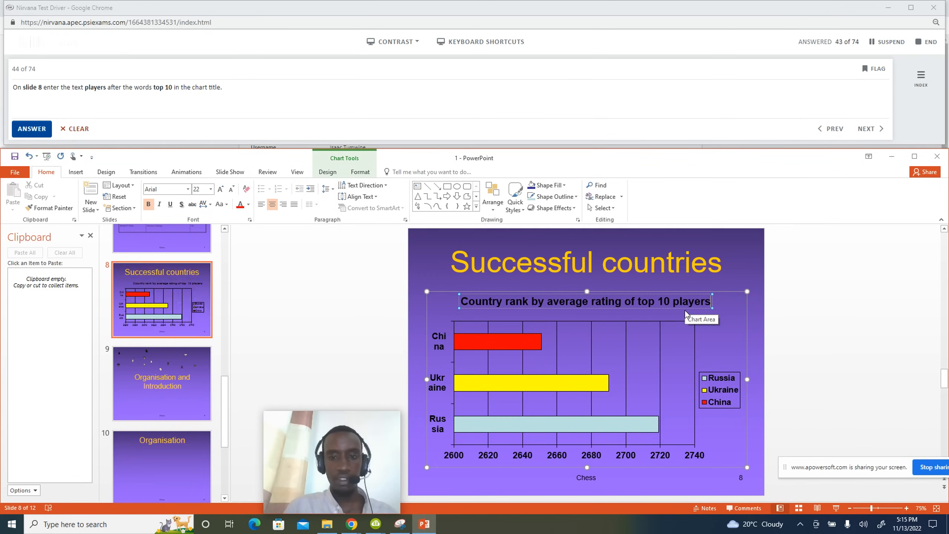
left_click(801, 350)
left_click(35, 128)
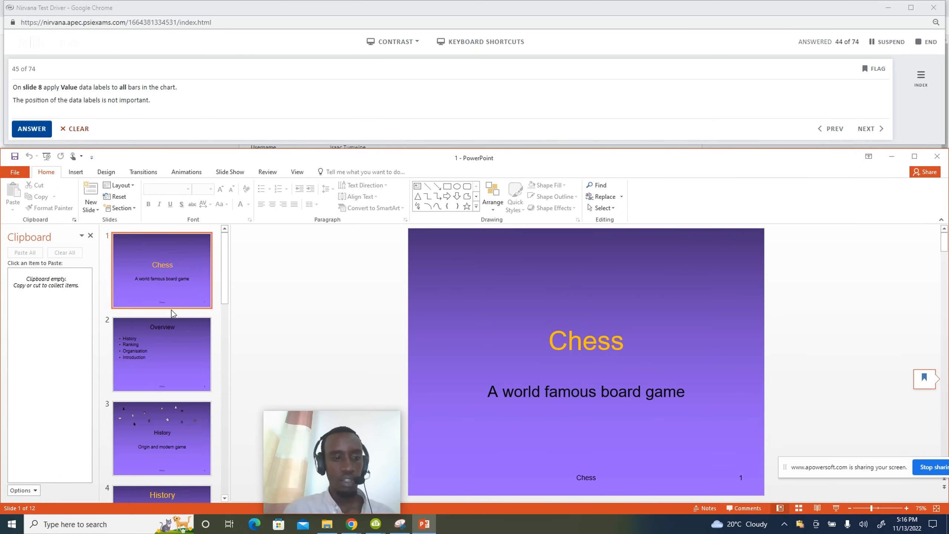
Add centred value data labels to all bars in the slide 8 chart and submit.
scroll(175, 368, "down", 6)
scroll(181, 372, "down", 3)
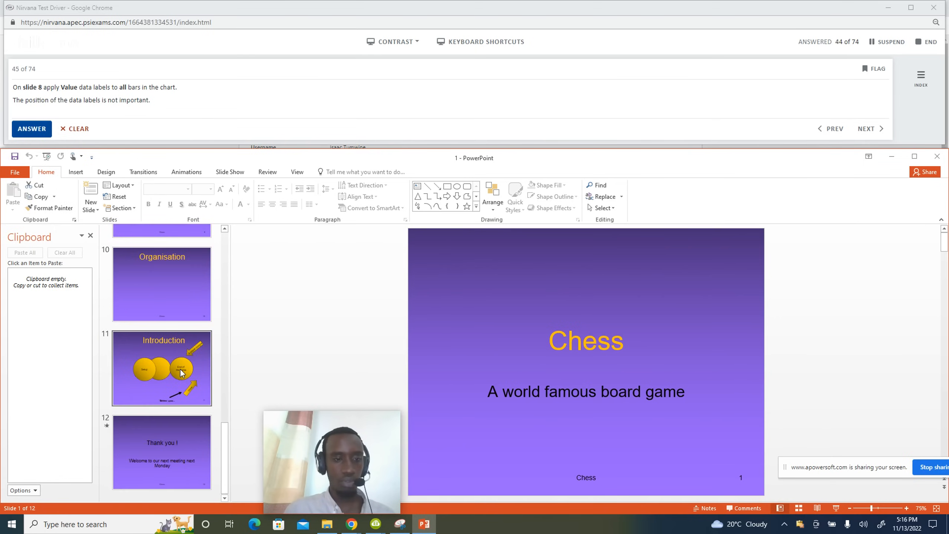
scroll(175, 366, "up", 2)
left_click(161, 299)
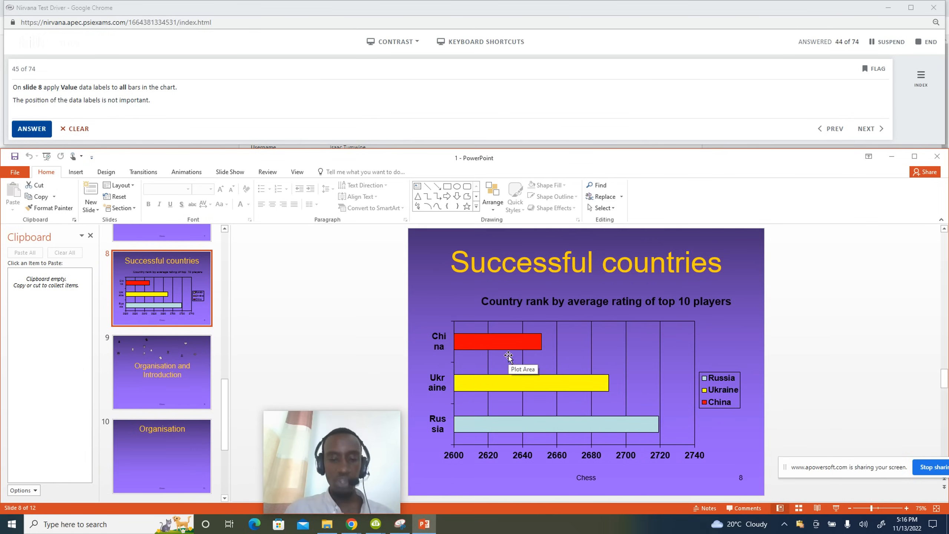
mouse_move(532, 377)
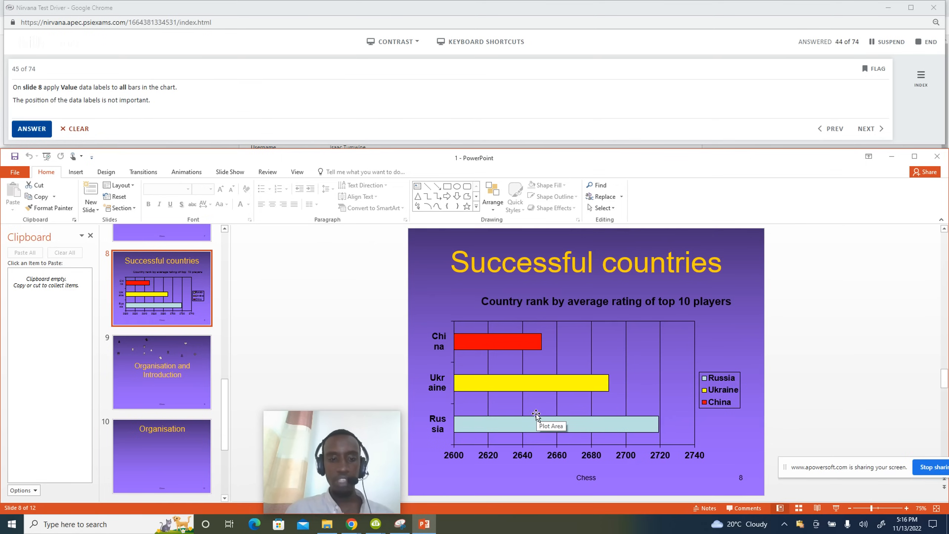
left_click(626, 342)
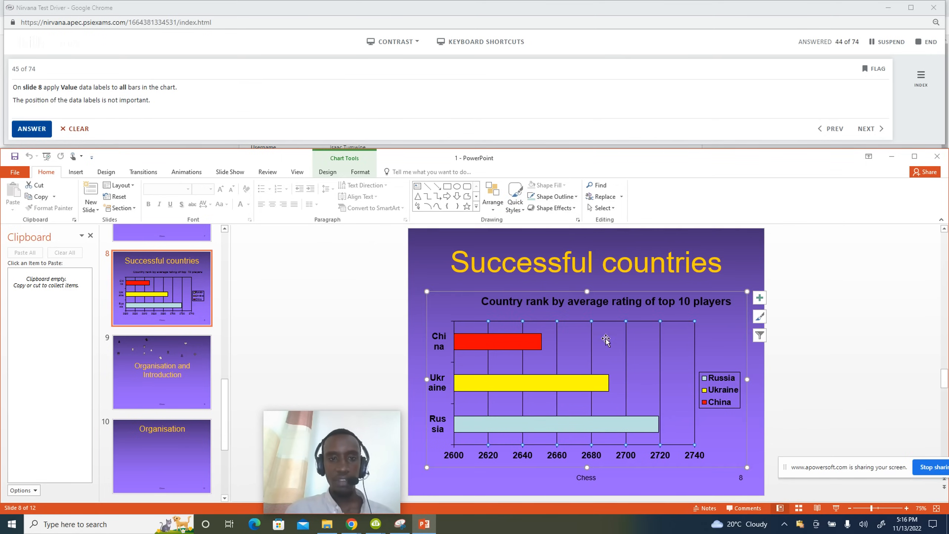
left_click(328, 173)
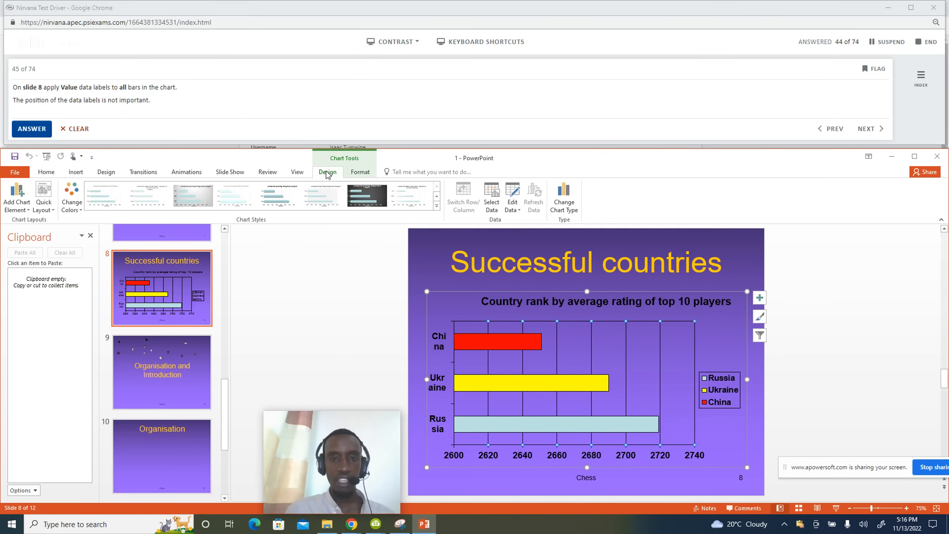
left_click(24, 206)
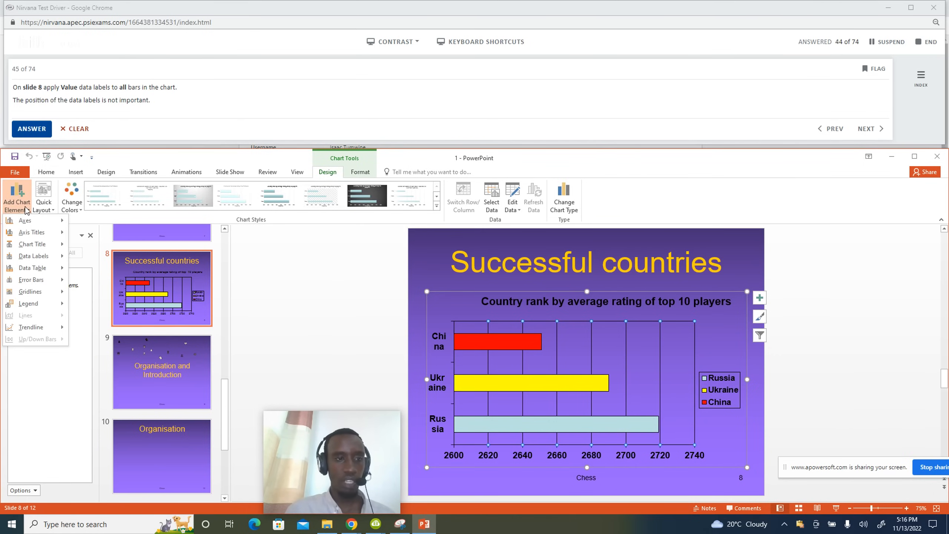
mouse_move(41, 258)
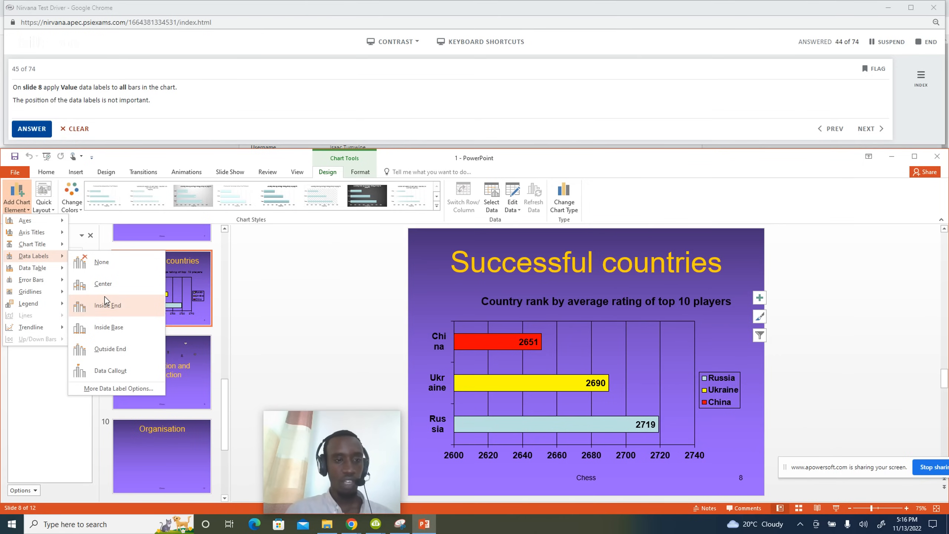
left_click(121, 284)
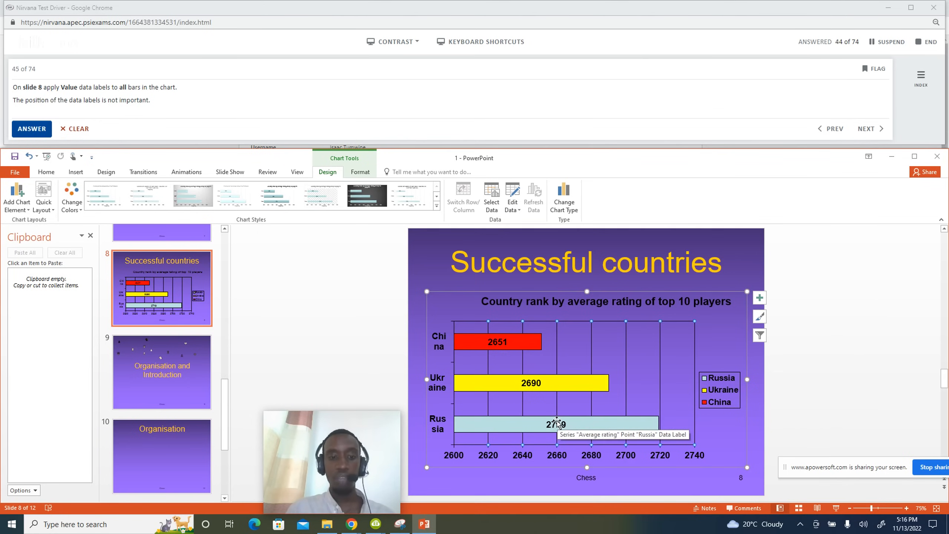
left_click(32, 128)
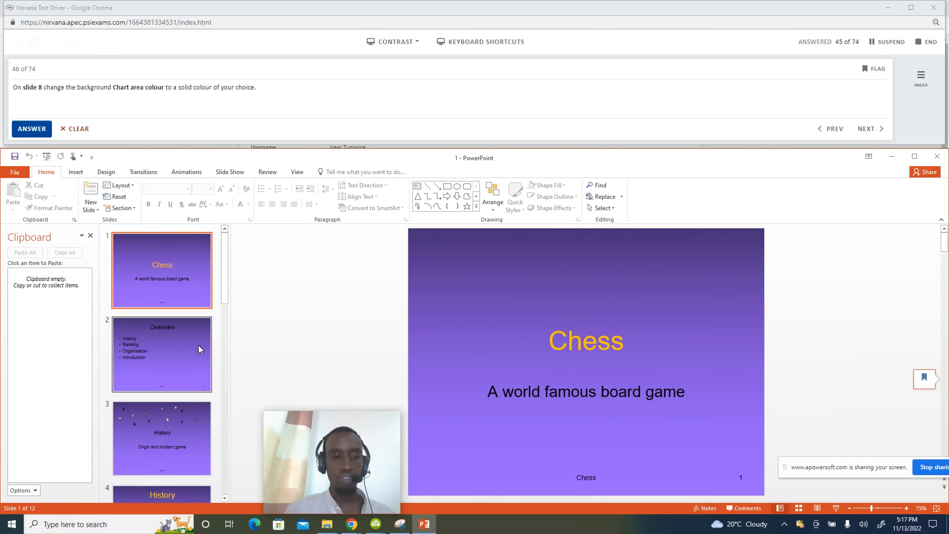
Select the slide 8 chart and choose Chart Area from the Format tab's Chart Elements list.
scroll(181, 389, "down", 5)
scroll(181, 389, "down", 3)
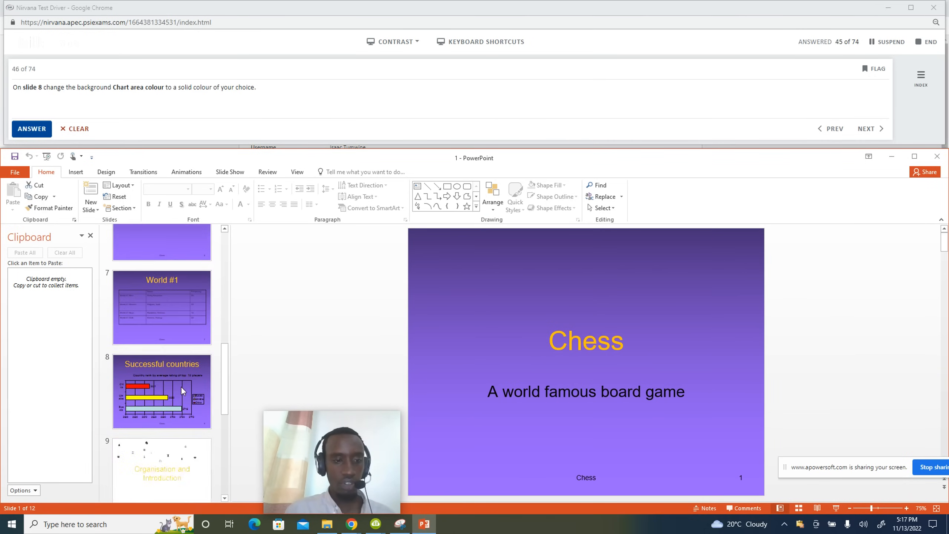
left_click(168, 362)
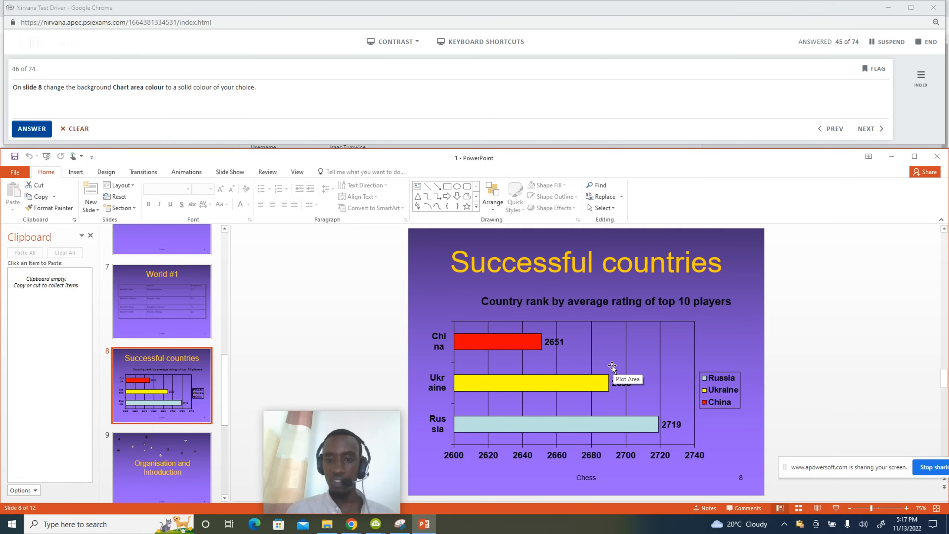
left_click(631, 362)
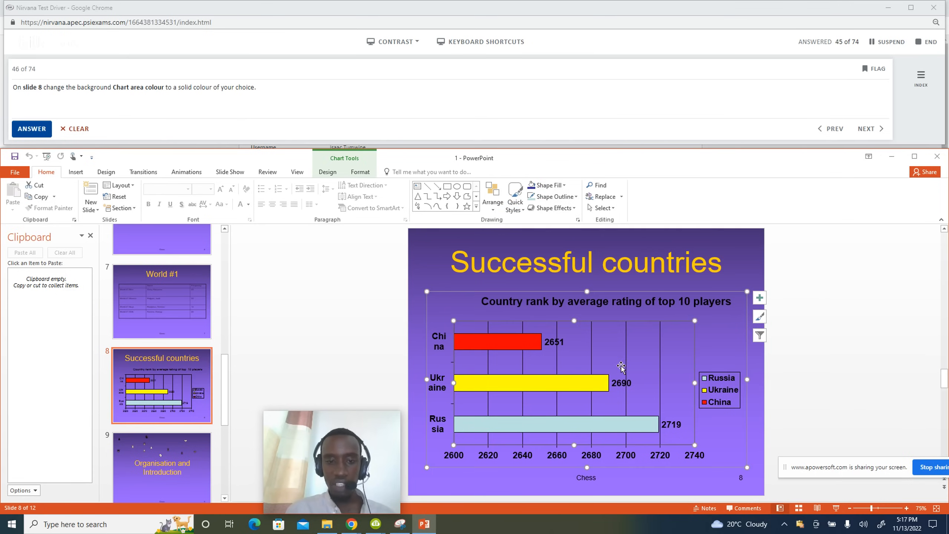
left_click(360, 172)
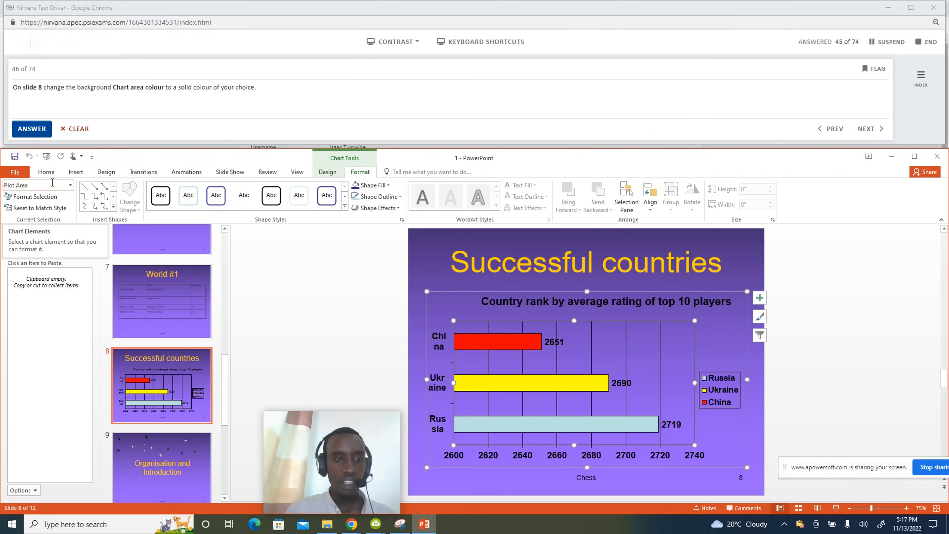
left_click(70, 185)
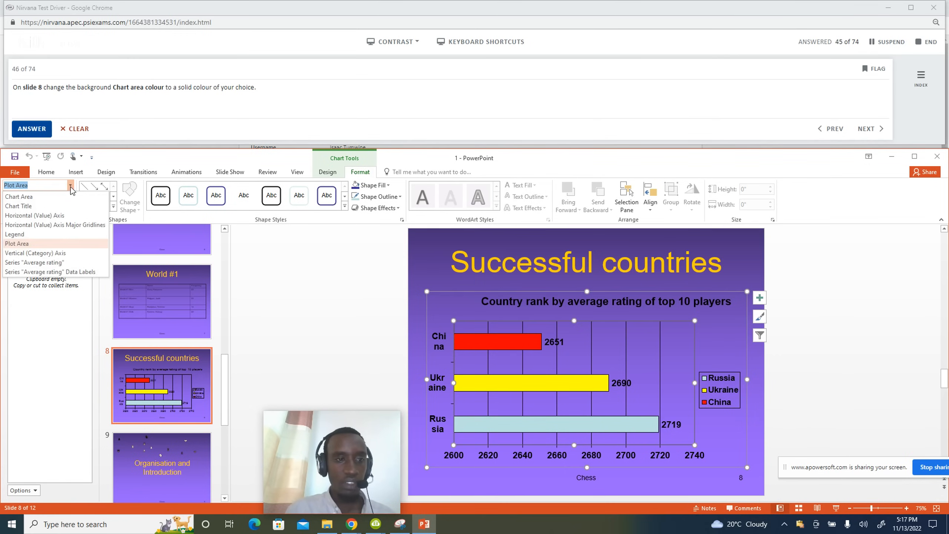
left_click(22, 196)
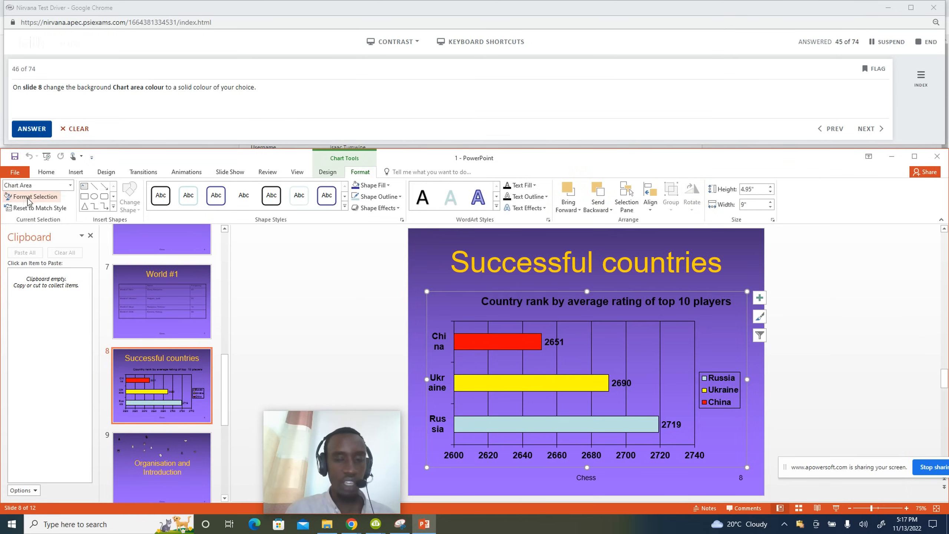
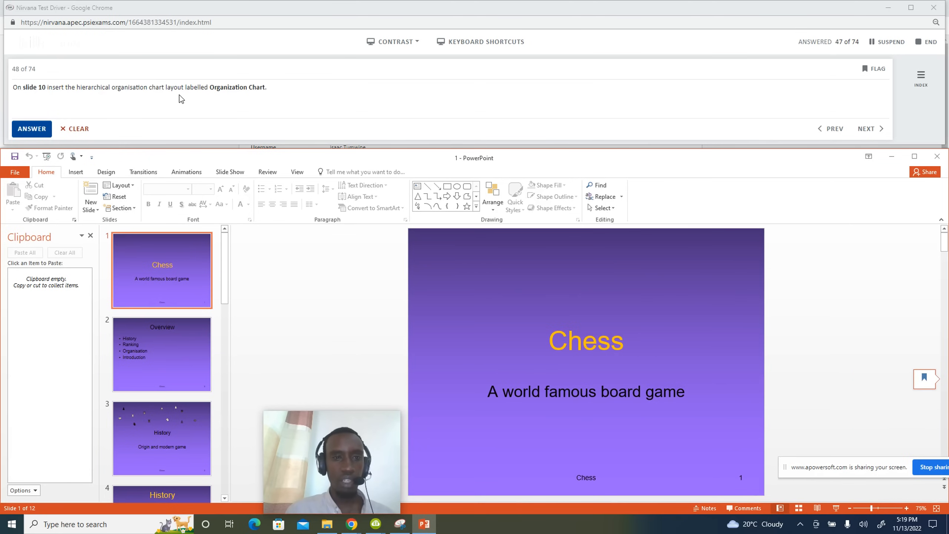
Insert a Hierarchy > Organization Chart SmartArt into slide 10's content placeholder and submit question 48.
scroll(142, 318, "down", 5)
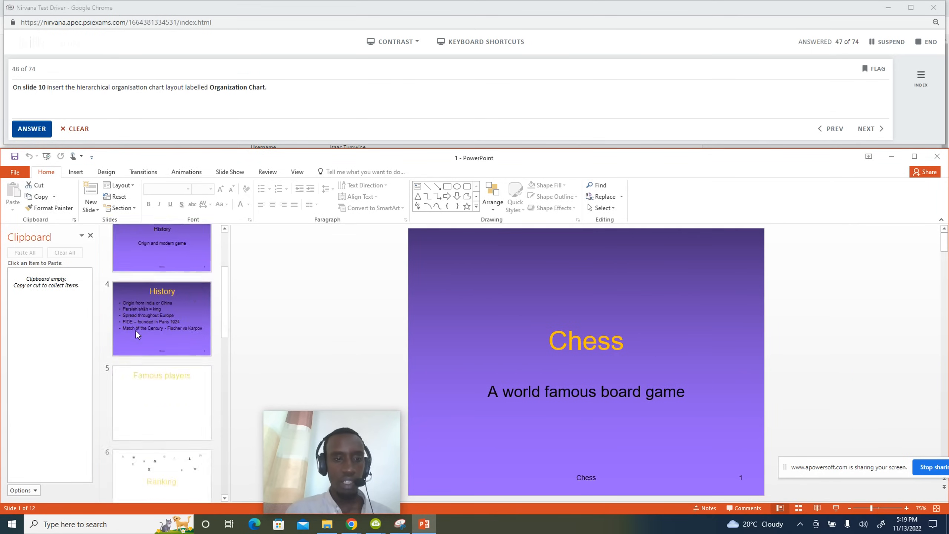
scroll(136, 330, "down", 4)
left_click(149, 366)
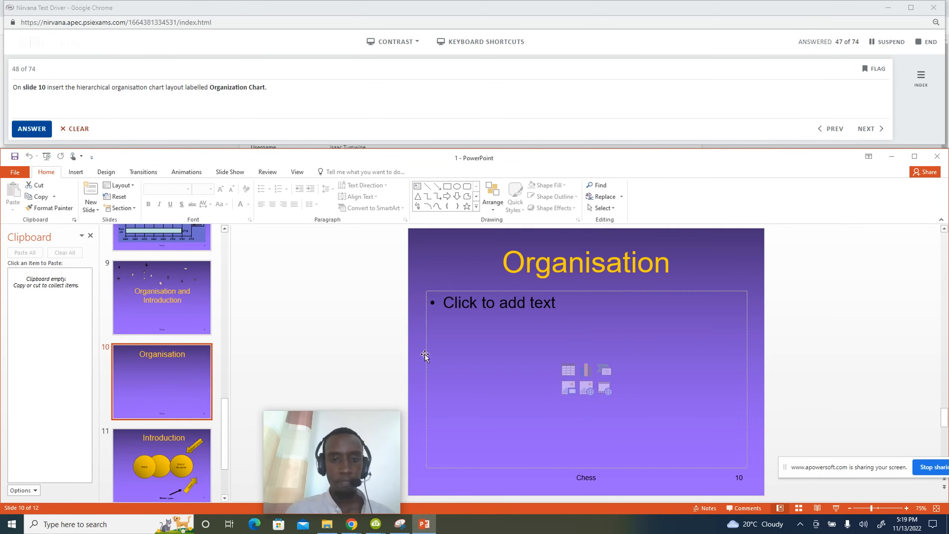
left_click(454, 351)
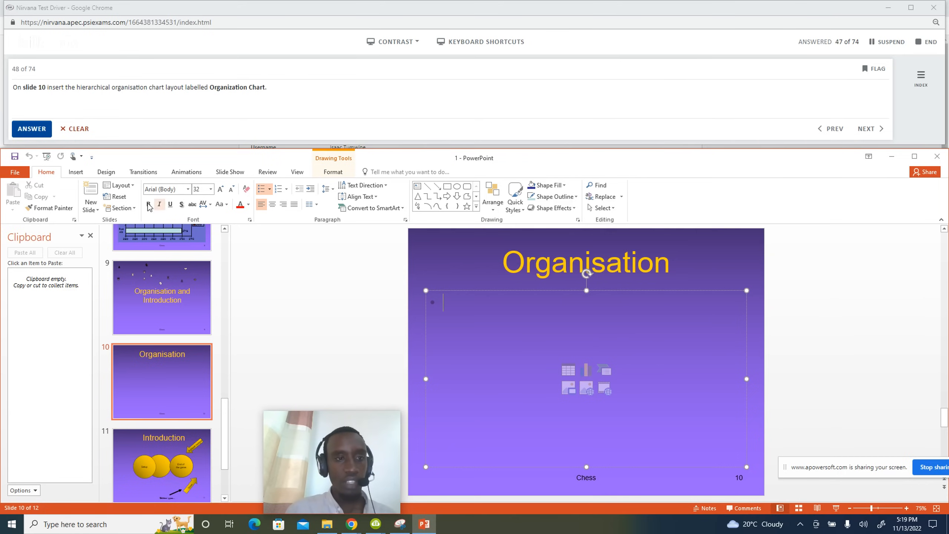
left_click(76, 173)
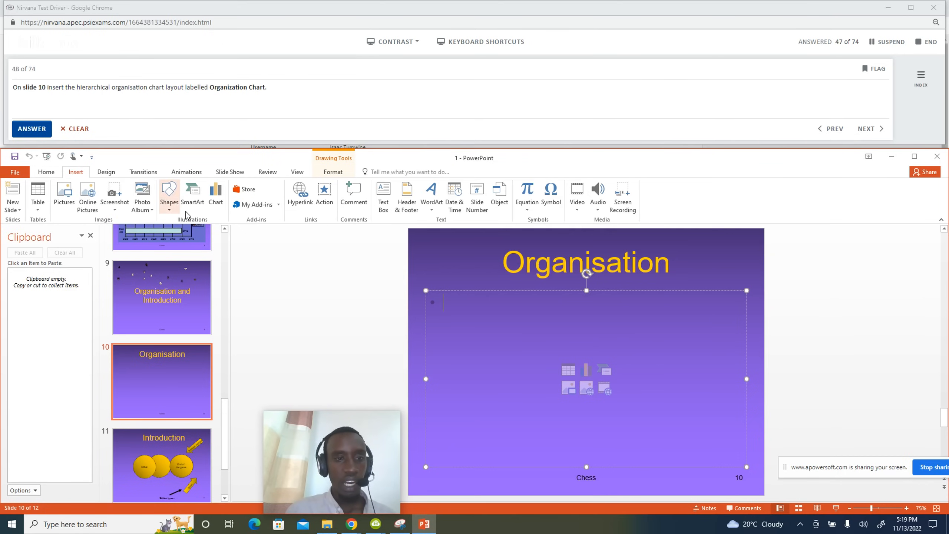
left_click(193, 196)
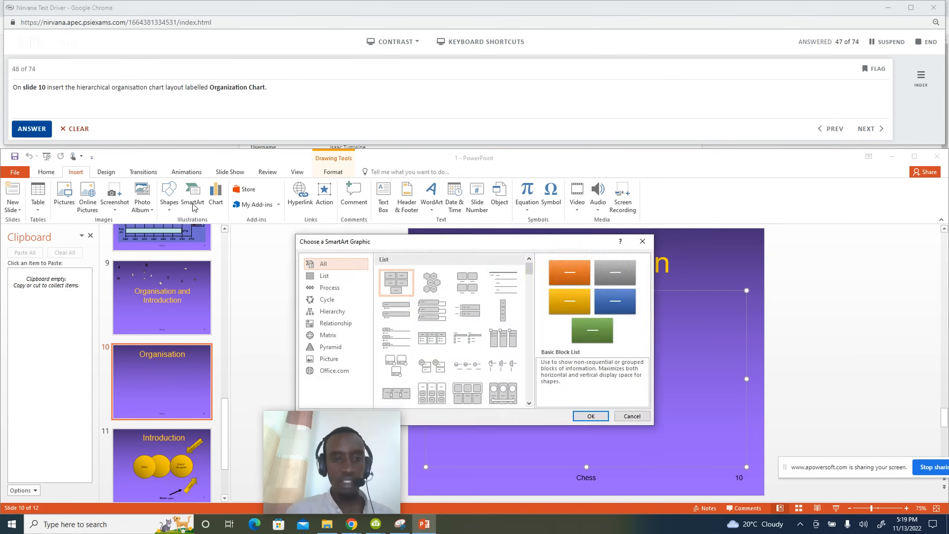
left_click(333, 311)
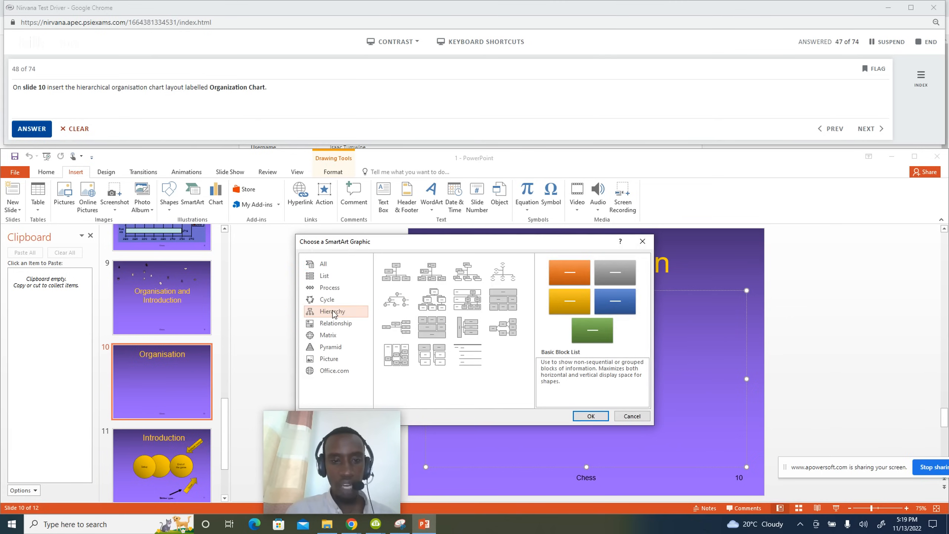
left_click(391, 278)
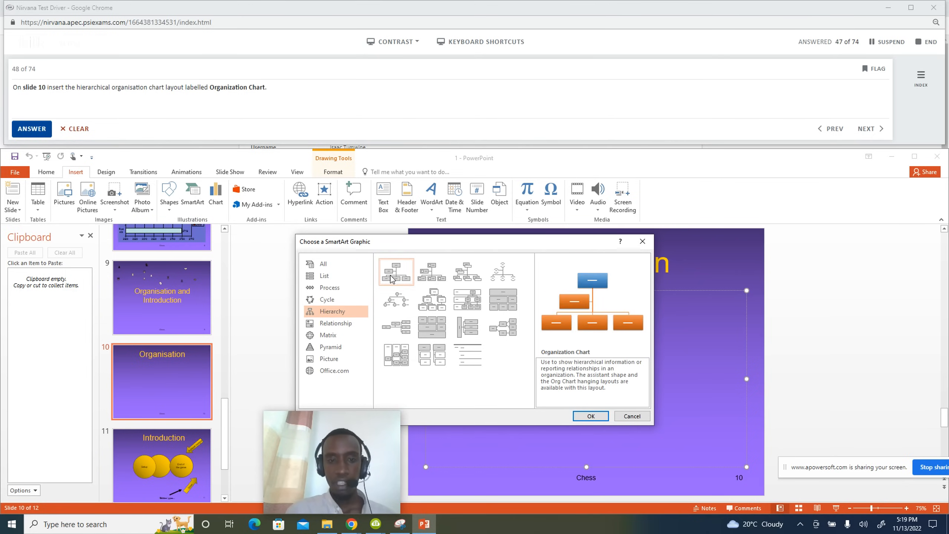
left_click(586, 417)
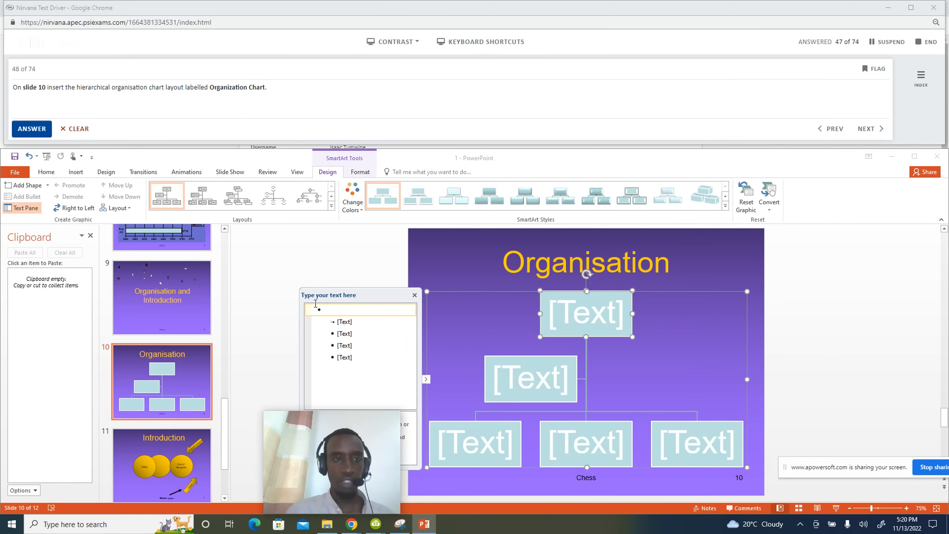
left_click(43, 130)
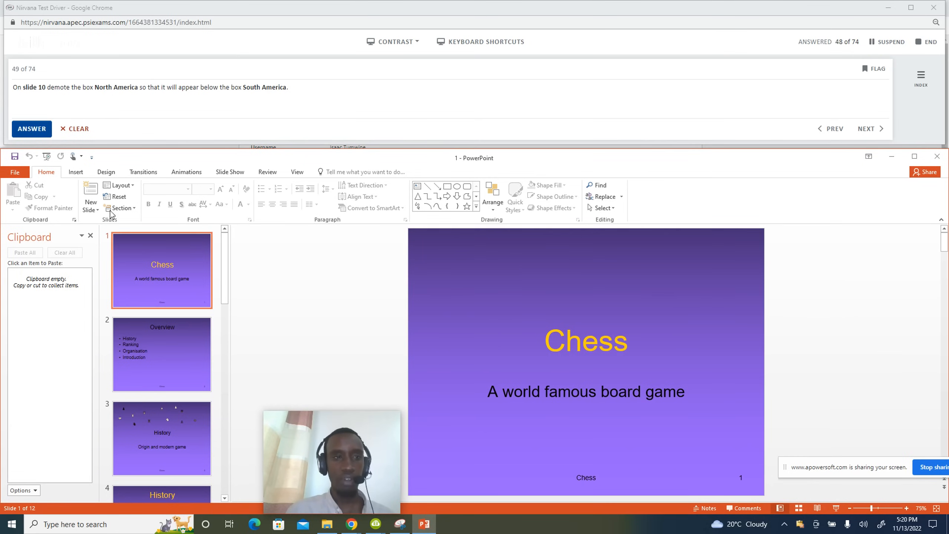
Demote the North America box below South America in the slide 10 chart and submit question 49.
scroll(117, 338, "down", 5)
scroll(119, 340, "down", 5)
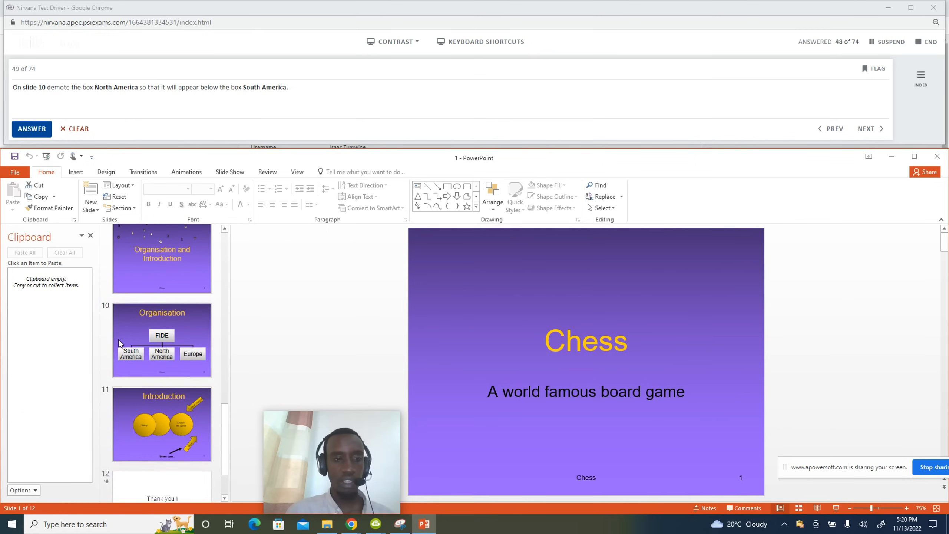
left_click(119, 340)
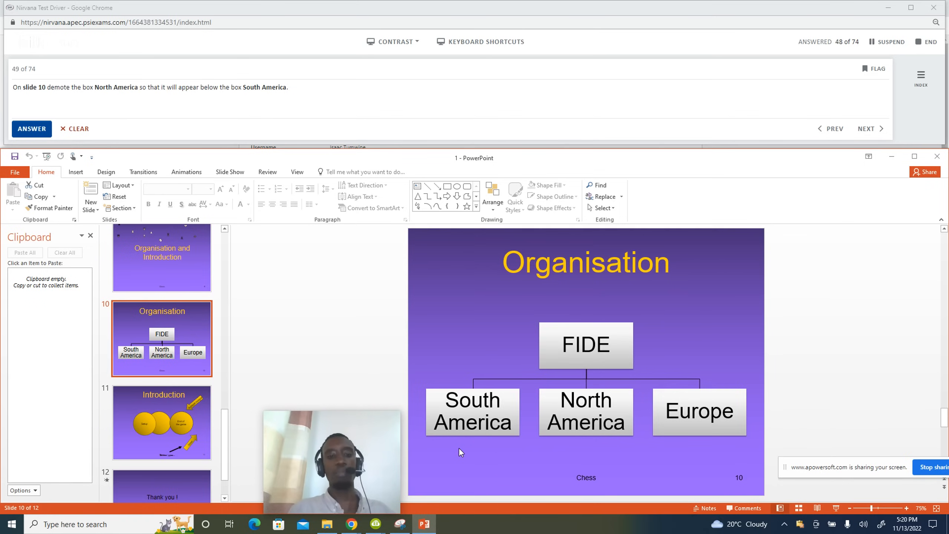
mouse_move(393, 460)
left_click(627, 424)
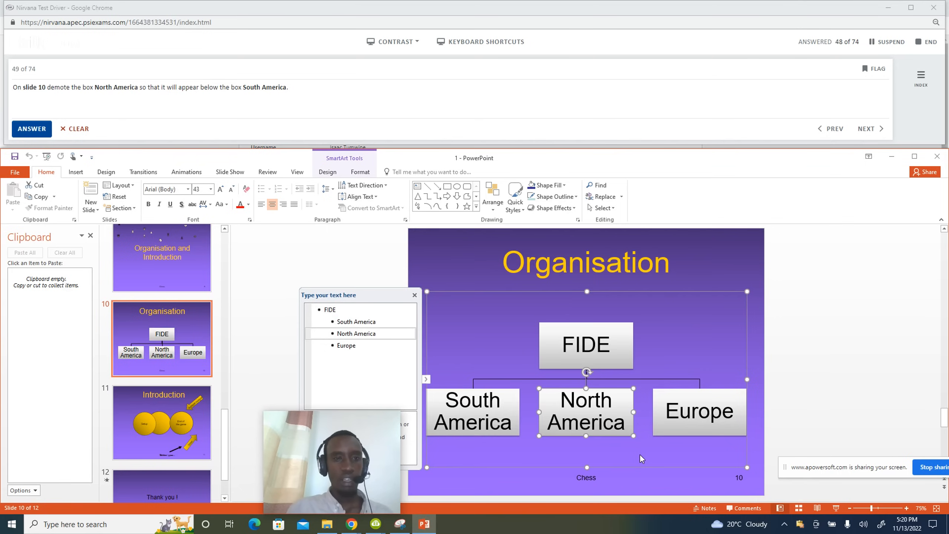
left_click(328, 173)
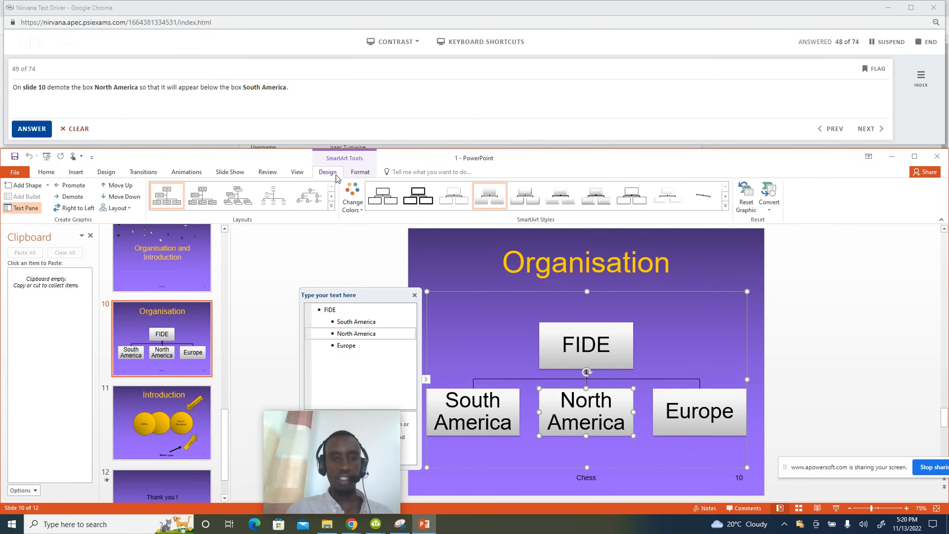
left_click(74, 200)
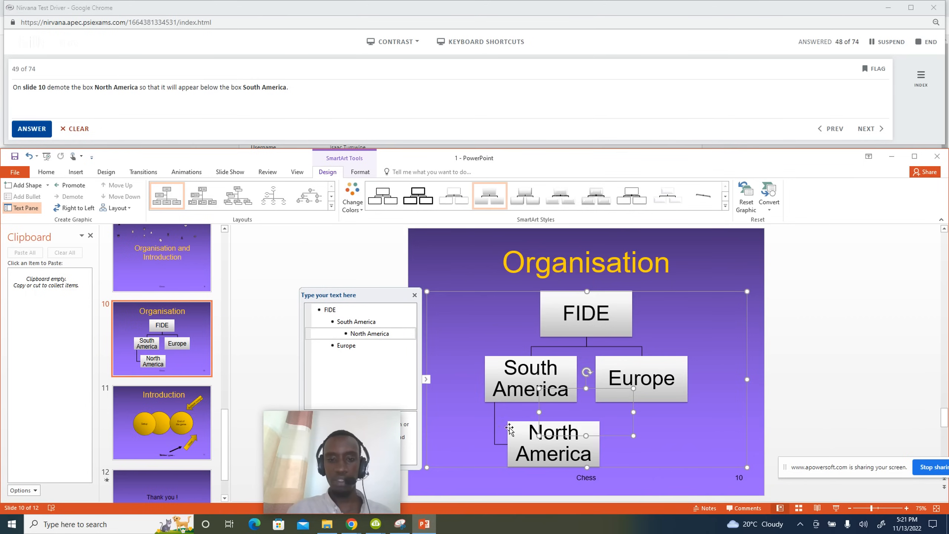
left_click(812, 420)
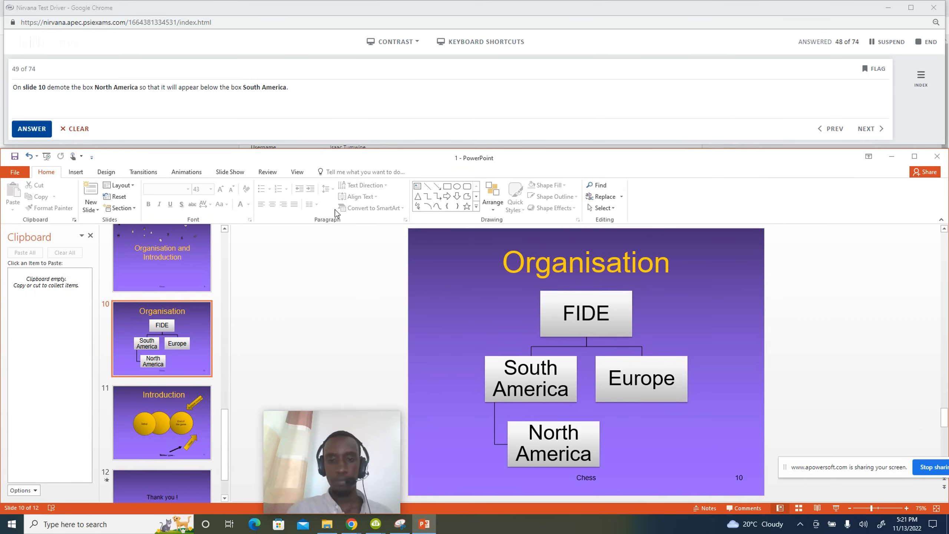
left_click(32, 128)
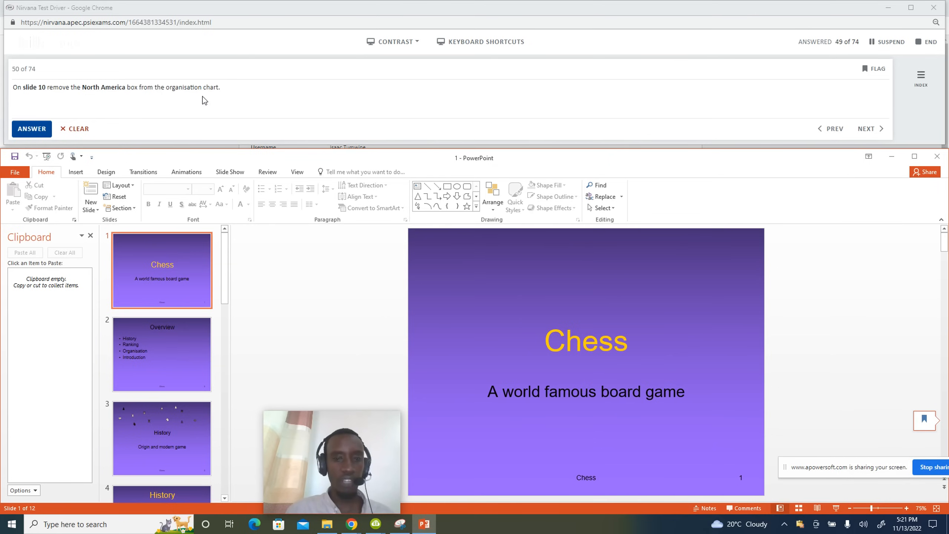
Delete the North America box from the slide 10 organisation chart and submit question 50.
scroll(144, 390, "down", 10)
scroll(144, 390, "down", 2)
left_click(169, 306)
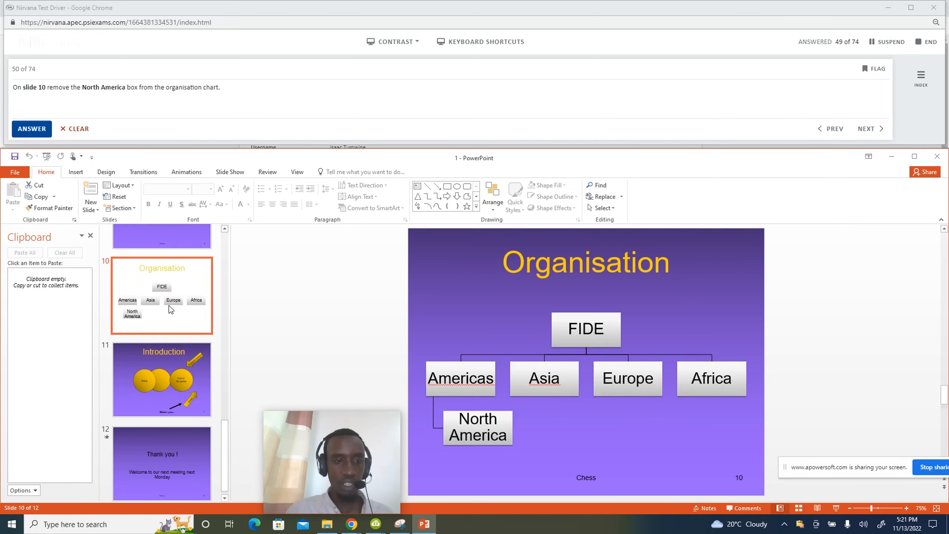
left_click(506, 440)
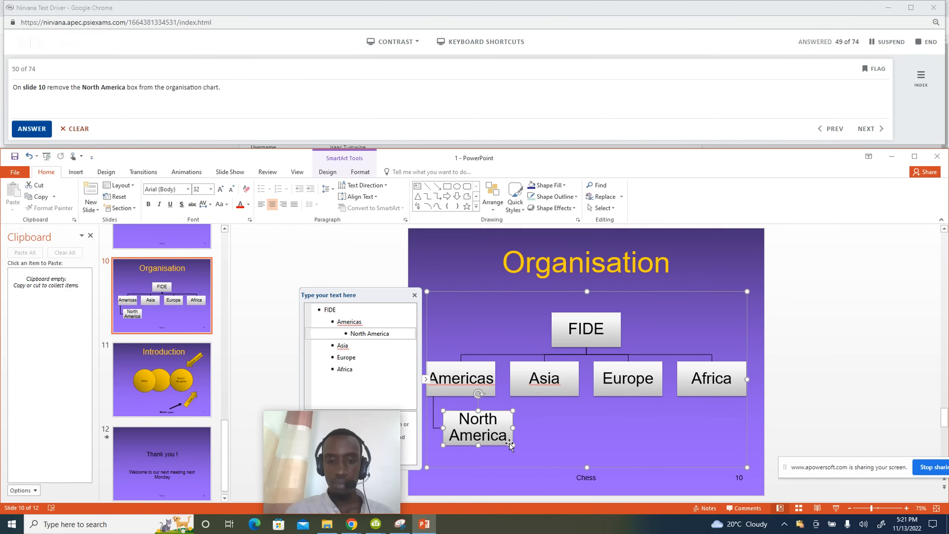
key("Delete")
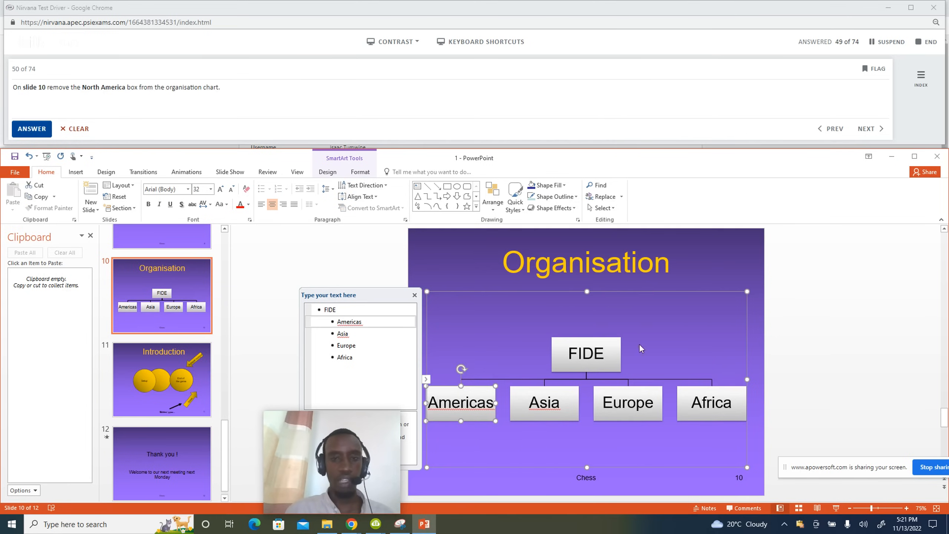
left_click(27, 128)
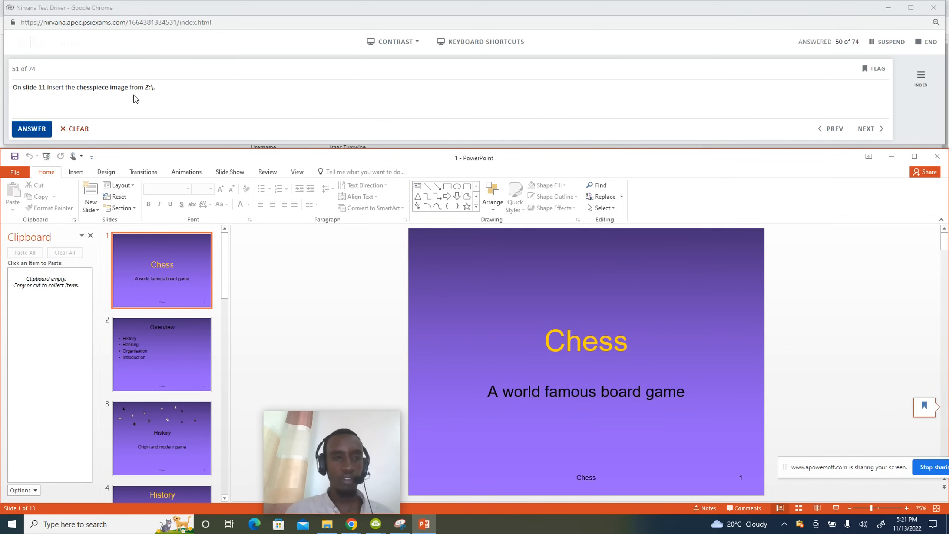
Start inserting a picture into slide 11's placeholder and browse to the Z: drive.
scroll(178, 341, "down", 10)
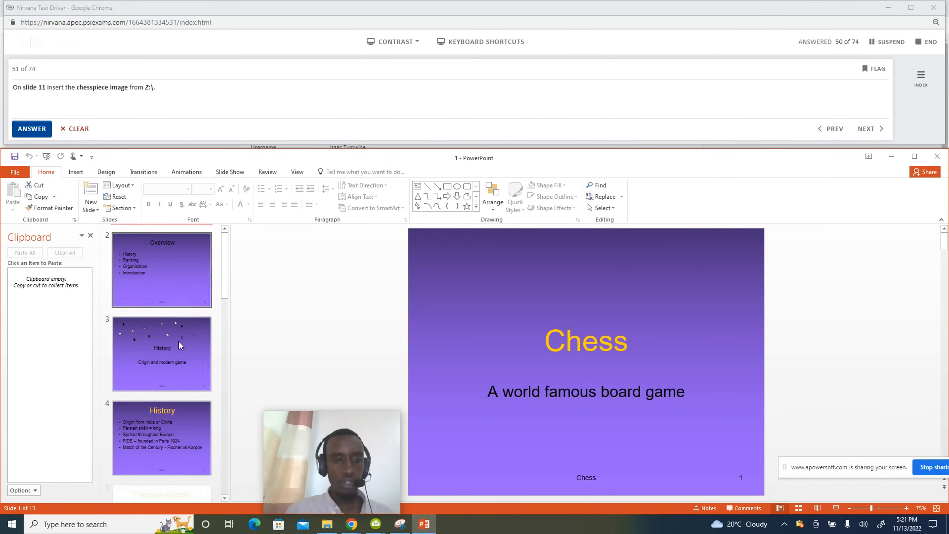
scroll(181, 346, "down", 3)
left_click(157, 258)
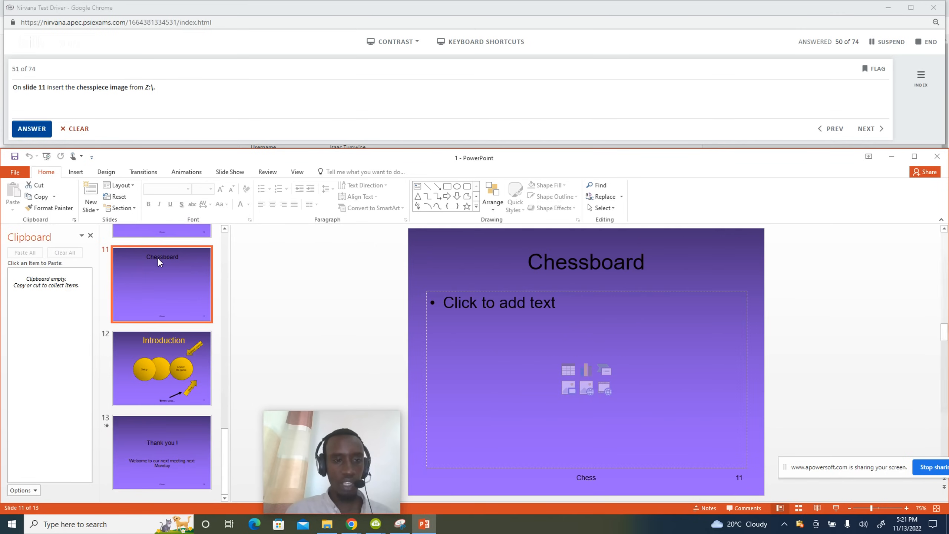
left_click(484, 370)
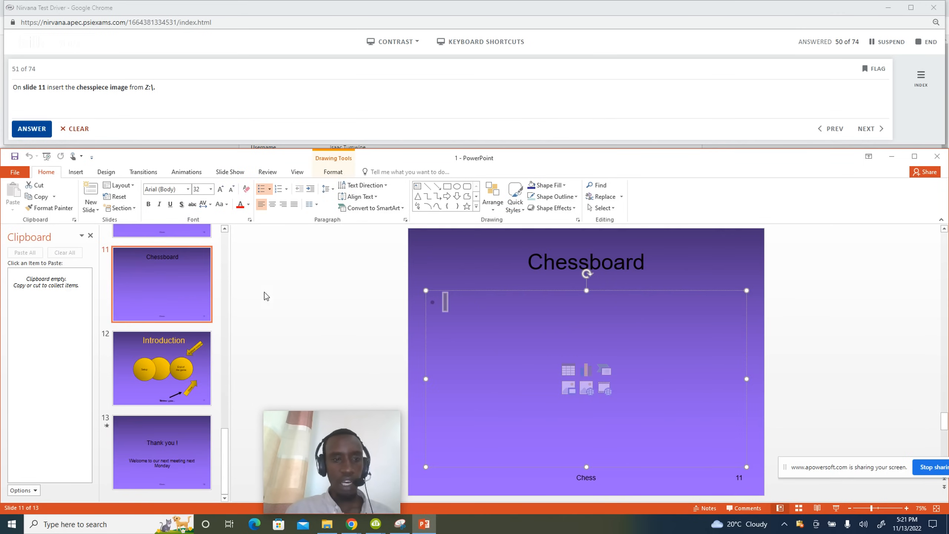
left_click(75, 173)
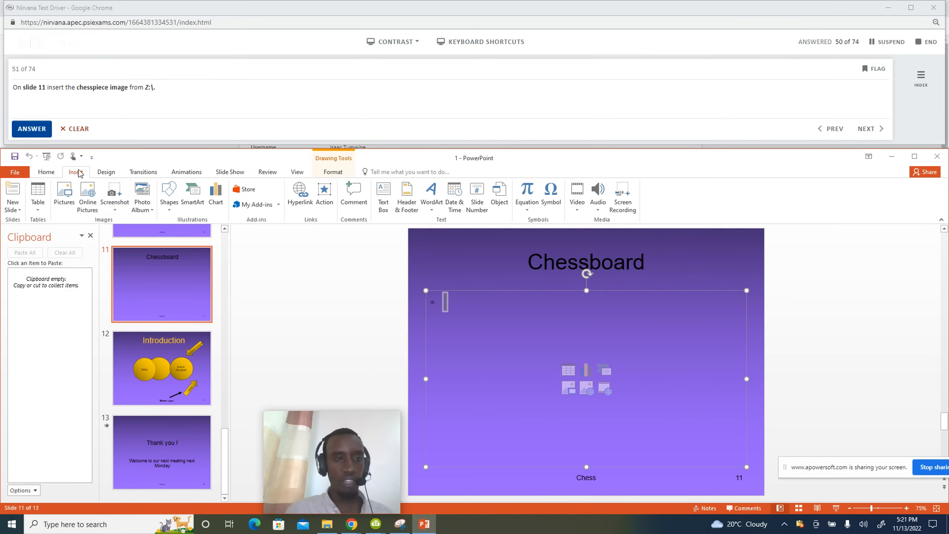
left_click(64, 198)
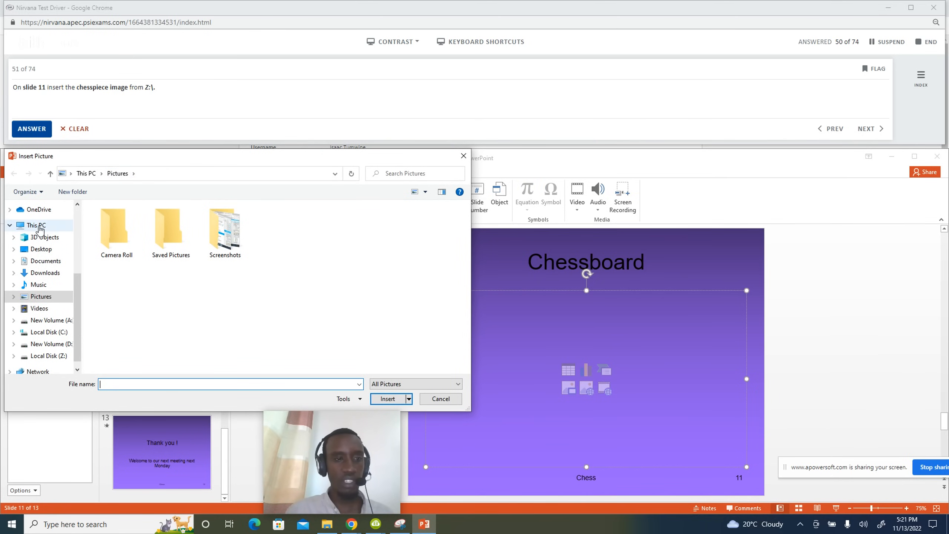
left_click(44, 226)
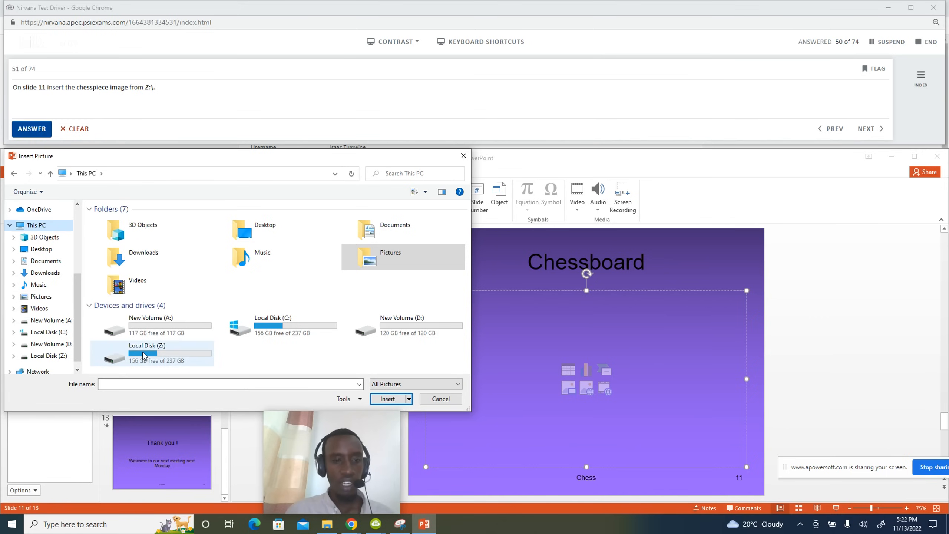
left_click(163, 351)
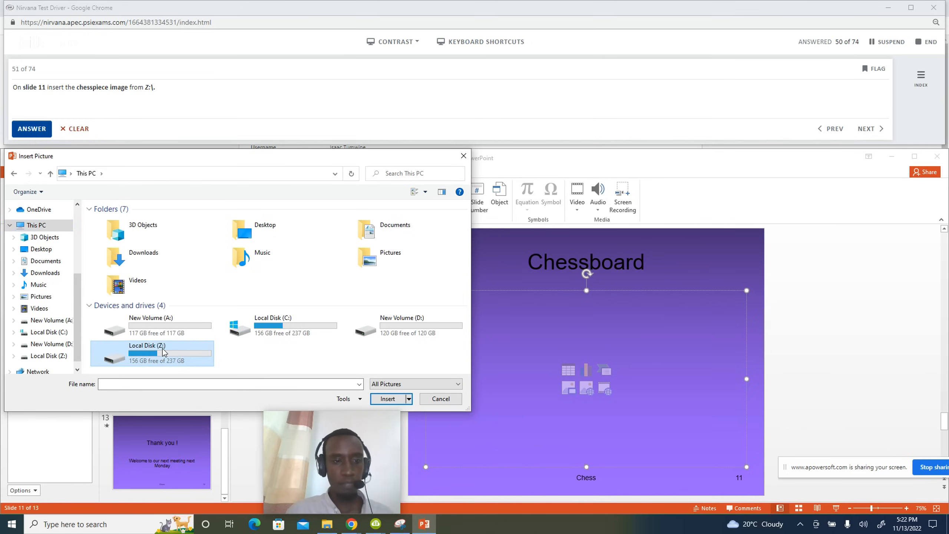
double_click(163, 351)
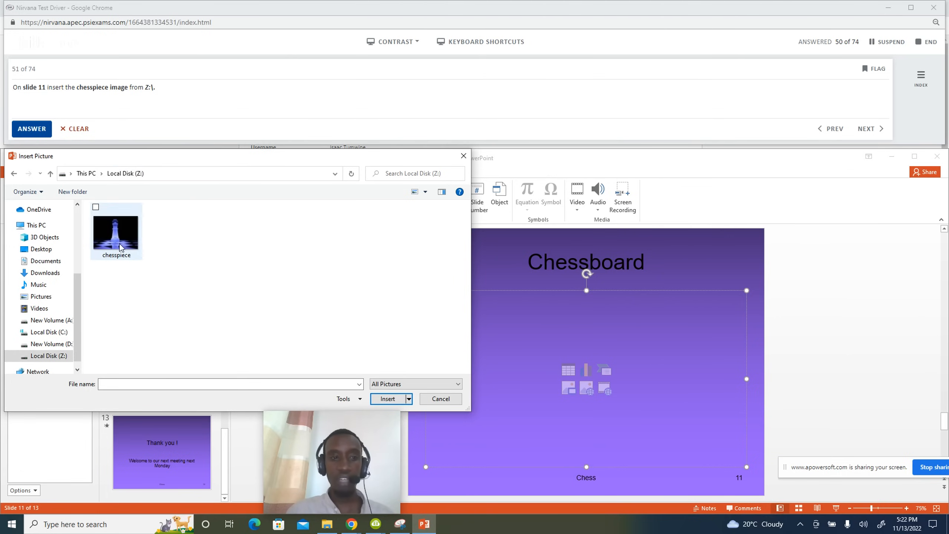
Insert the chesspiece picture from Z: onto slide 11 and submit question 51.
left_click(396, 385)
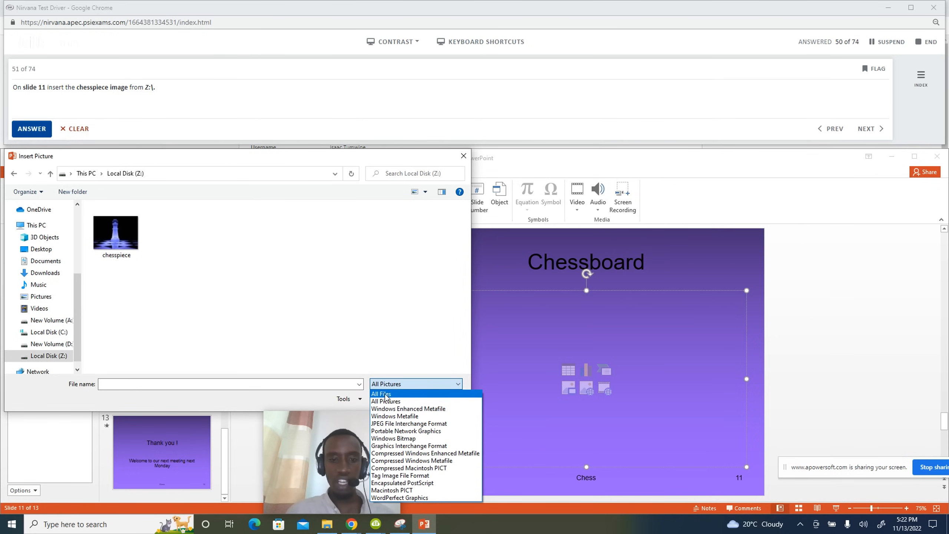
left_click(347, 299)
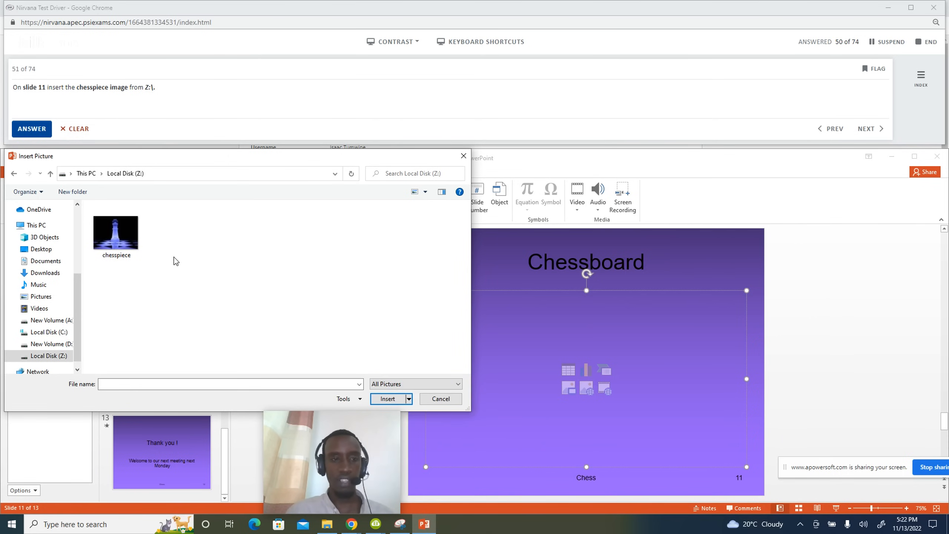
left_click(123, 240)
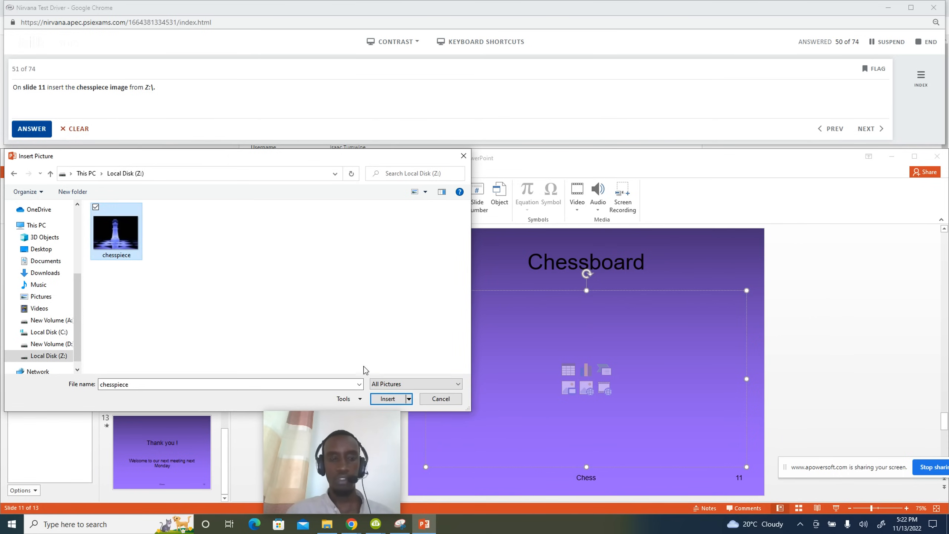
left_click(385, 398)
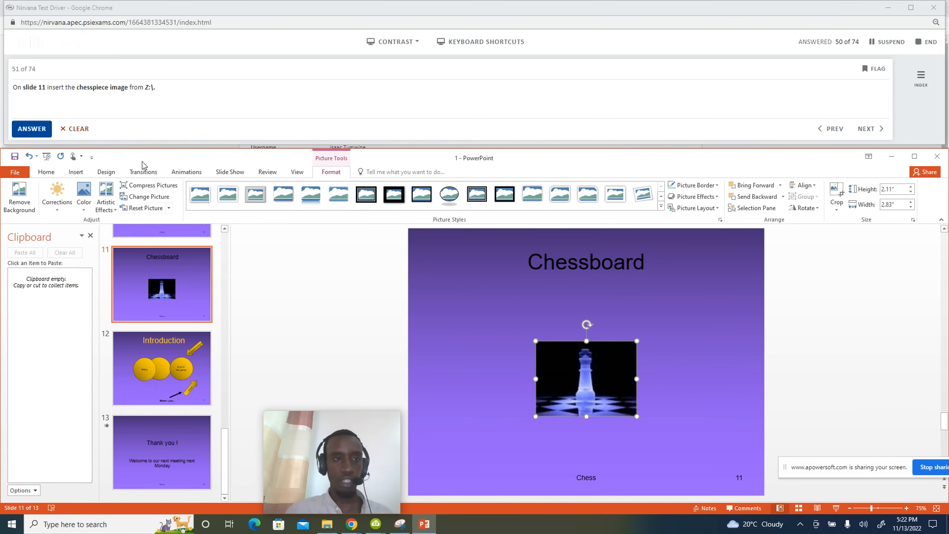
left_click(32, 129)
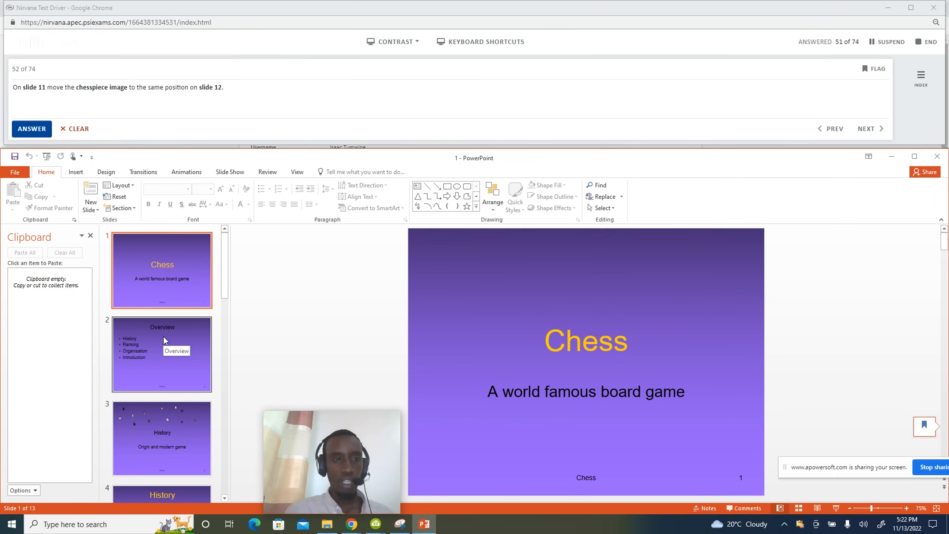
Cut the chesspiece picture from slide 11, paste it onto slide 12, and submit question 52.
scroll(169, 363, "down", 3)
scroll(169, 365, "down", 6)
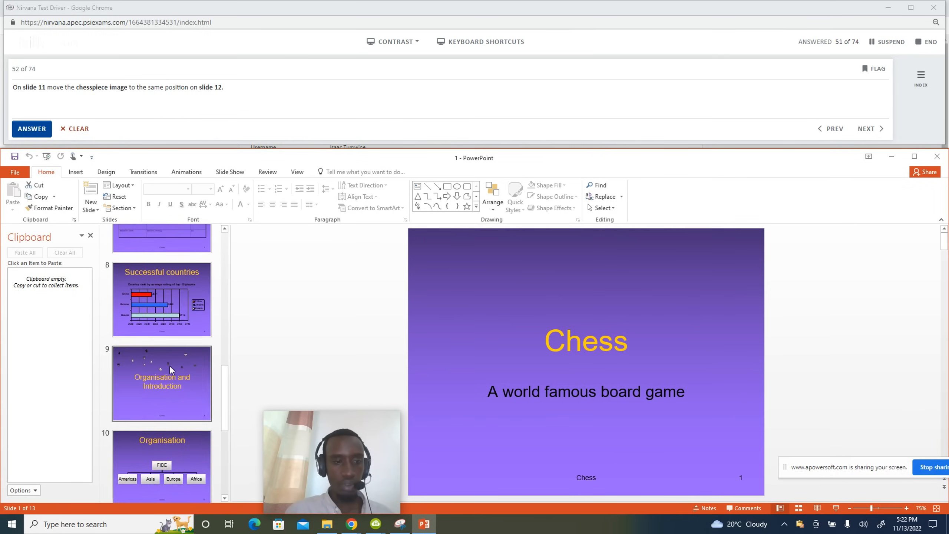
left_click(158, 286)
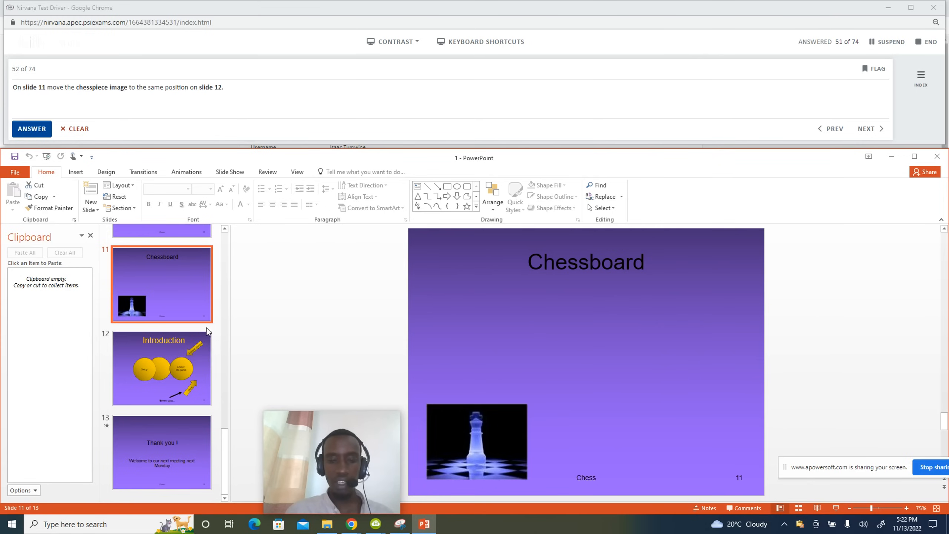
left_click(477, 441)
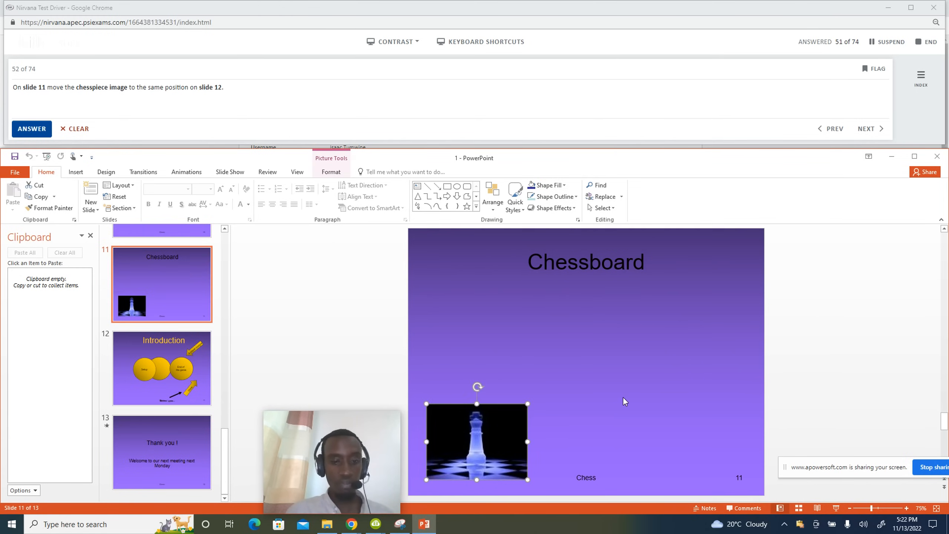
left_click(35, 186)
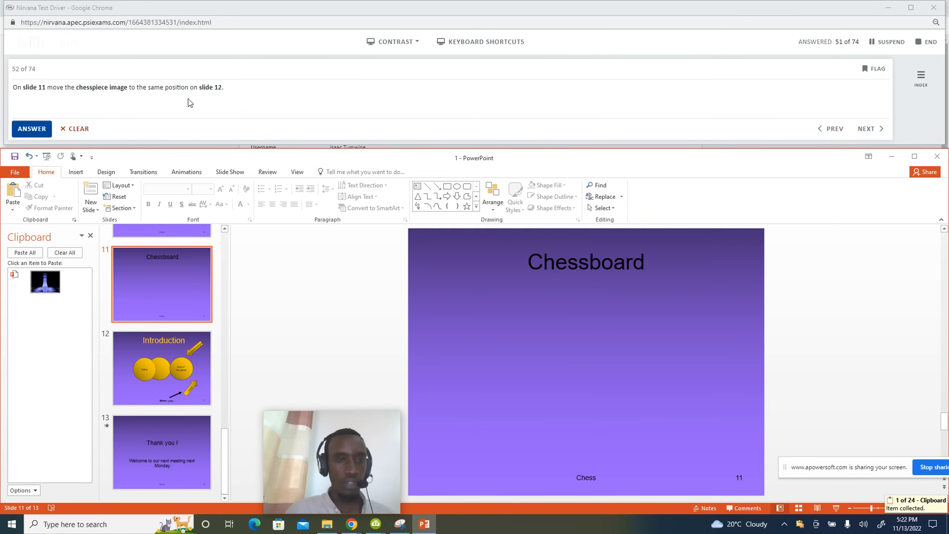
left_click(153, 373)
left_click(471, 440)
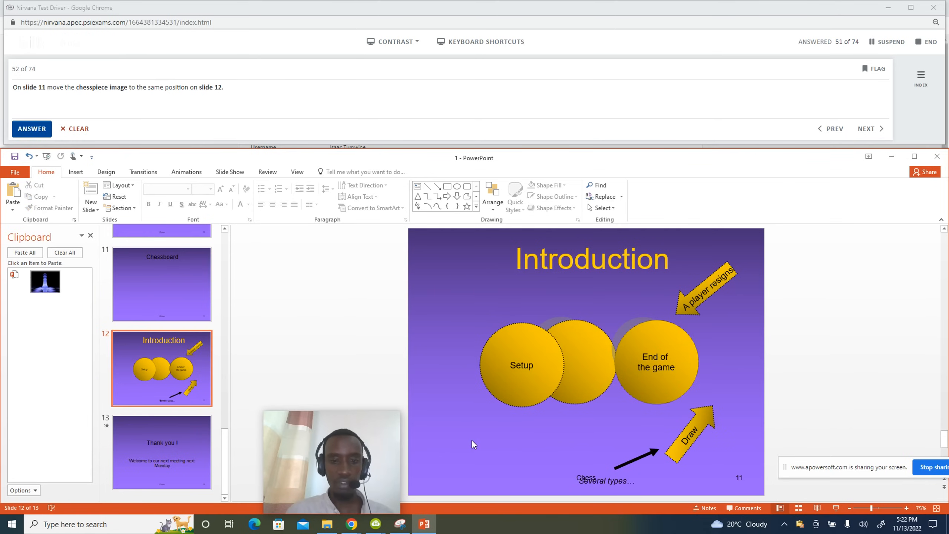
left_click(14, 191)
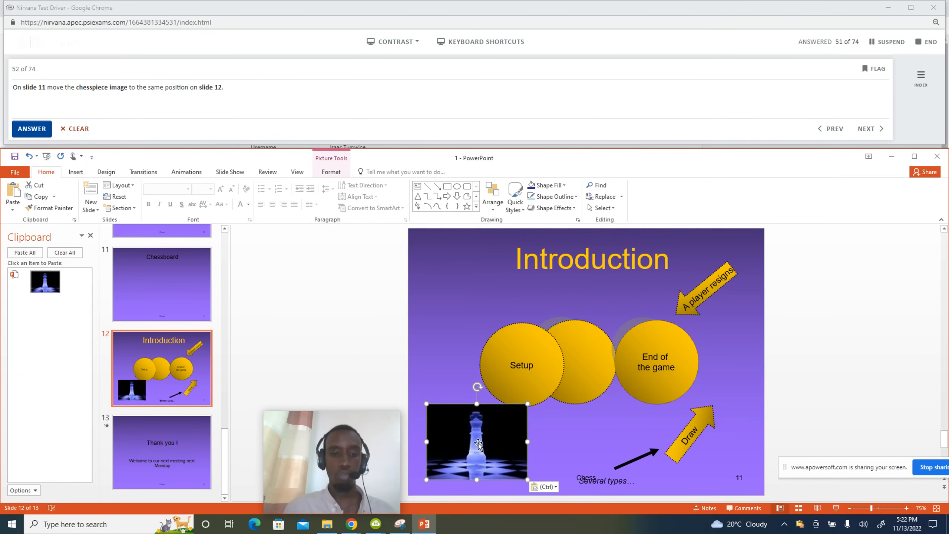
left_click(32, 129)
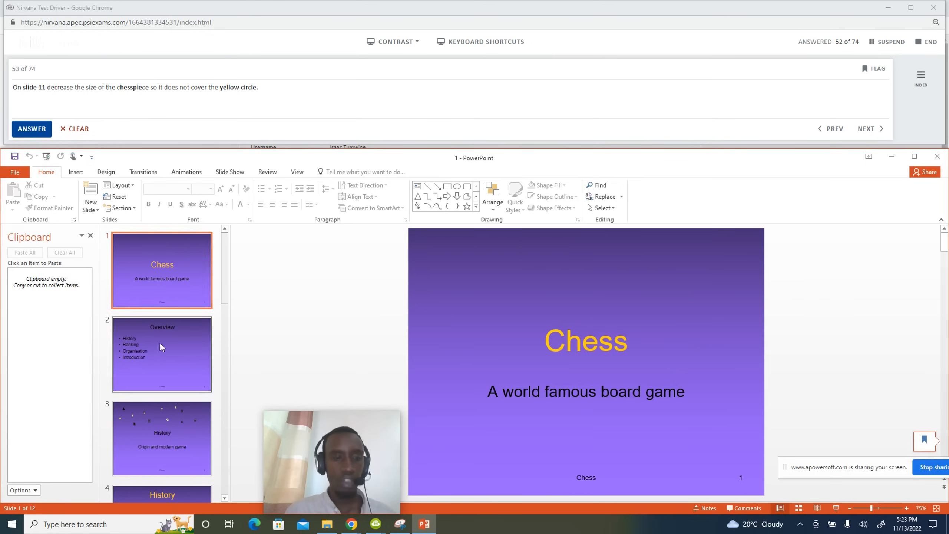
Shrink the chesspiece from its top-right corner so it clears the yellow circle, then submit question 53.
scroll(160, 363, "down", 5)
scroll(160, 362, "down", 4)
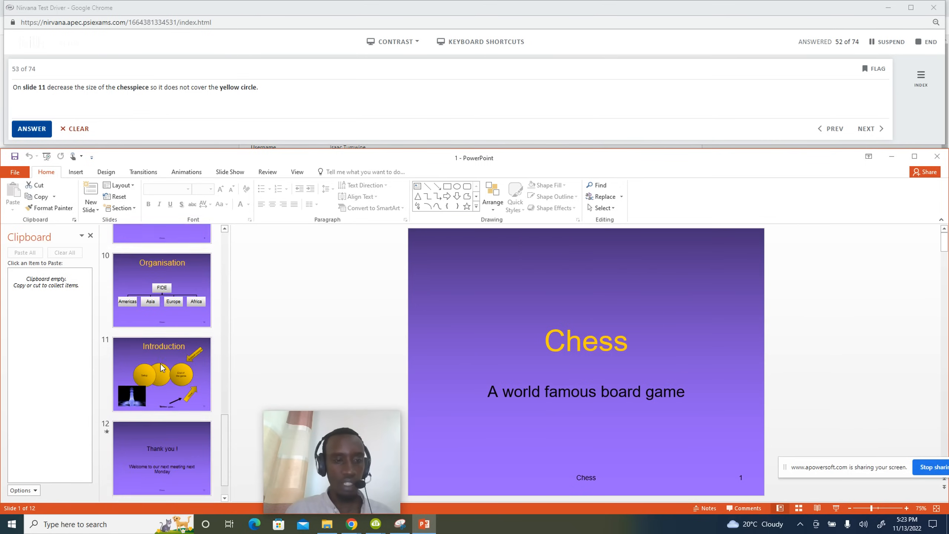
left_click(164, 367)
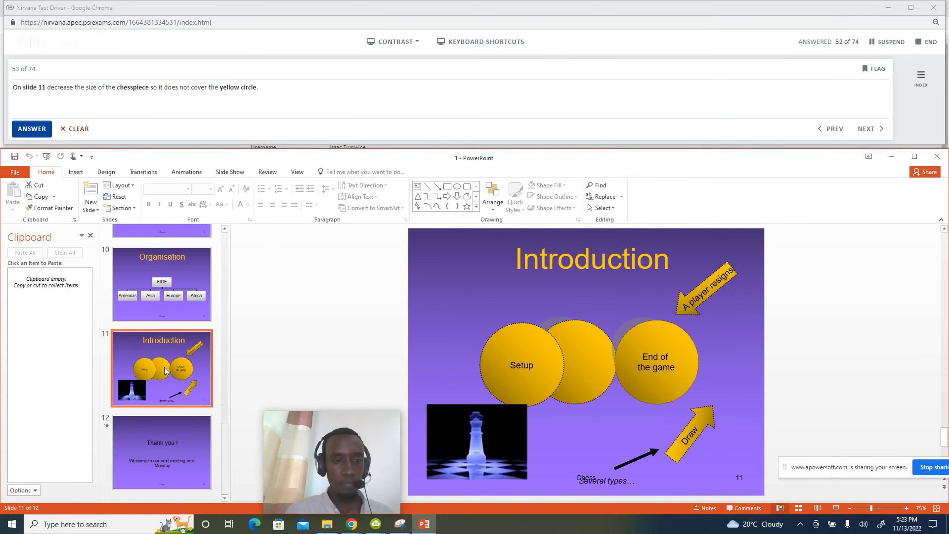
left_click(480, 420)
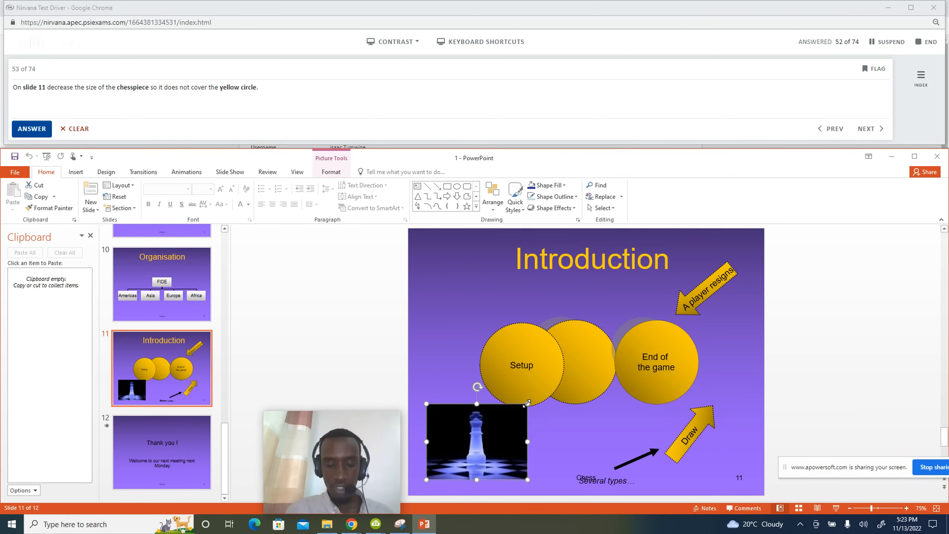
left_click_drag(526, 403, 509, 418)
left_click(295, 258)
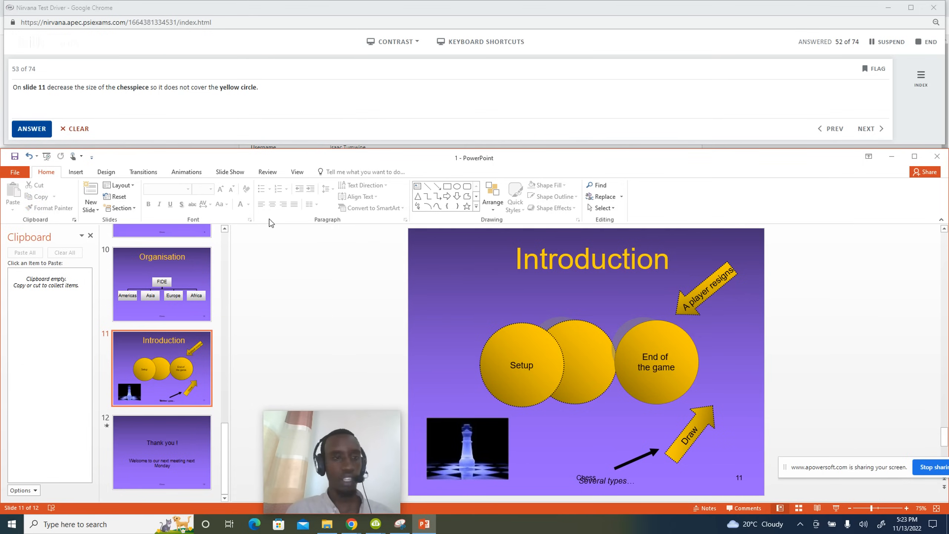
left_click(25, 131)
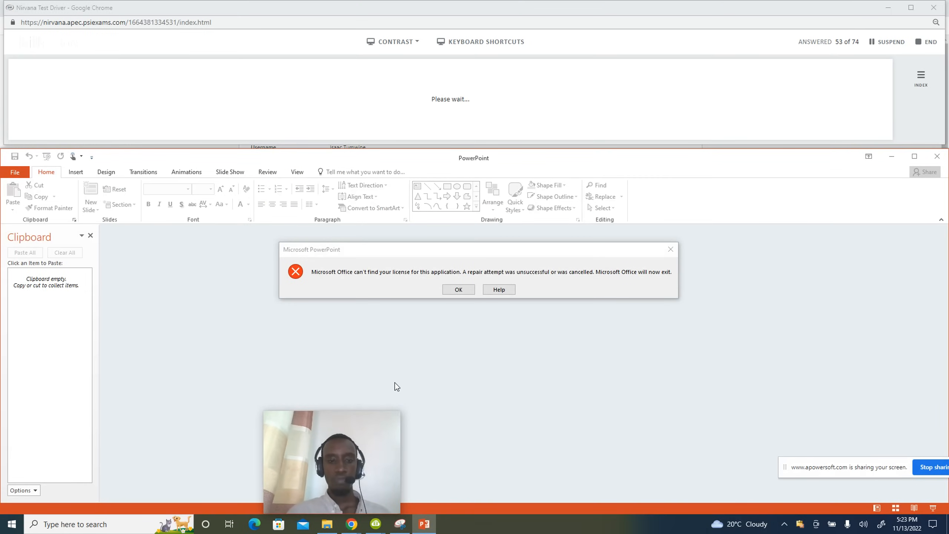
Dismiss the Office licence error and reload the Skillsbox exam page in Chrome.
left_click(459, 290)
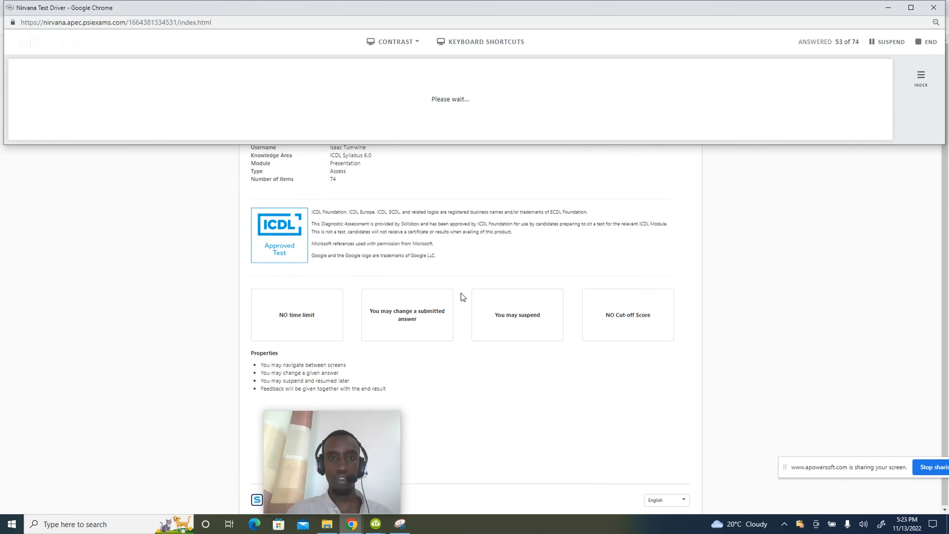
left_click(227, 23)
key("Return")
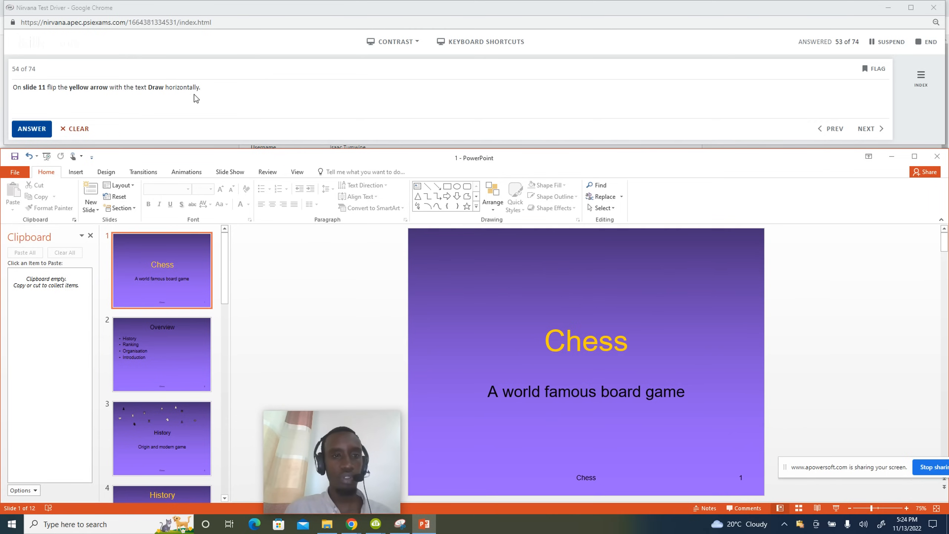
Select slide 11, the Introduction slide containing the yellow Draw arrow.
scroll(169, 313, "down", 5)
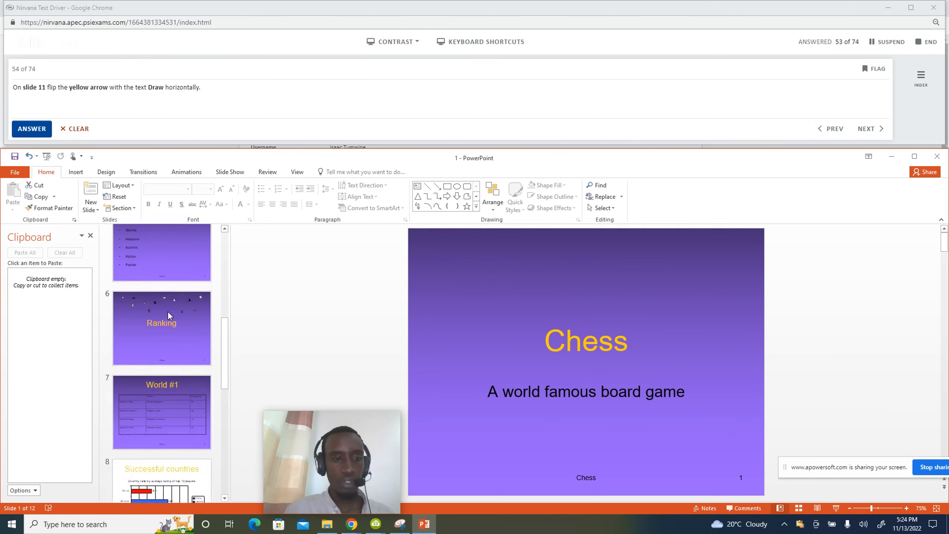
scroll(167, 311, "down", 3)
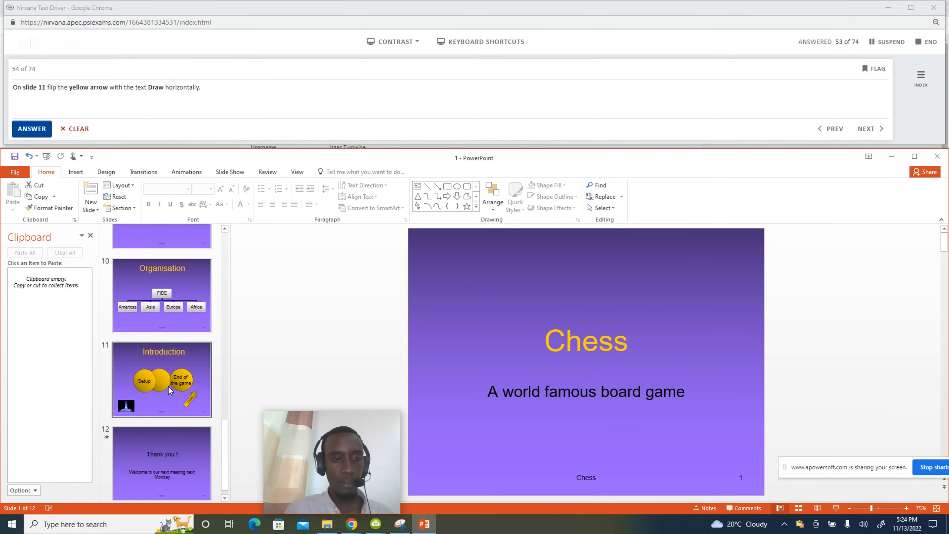
left_click(175, 385)
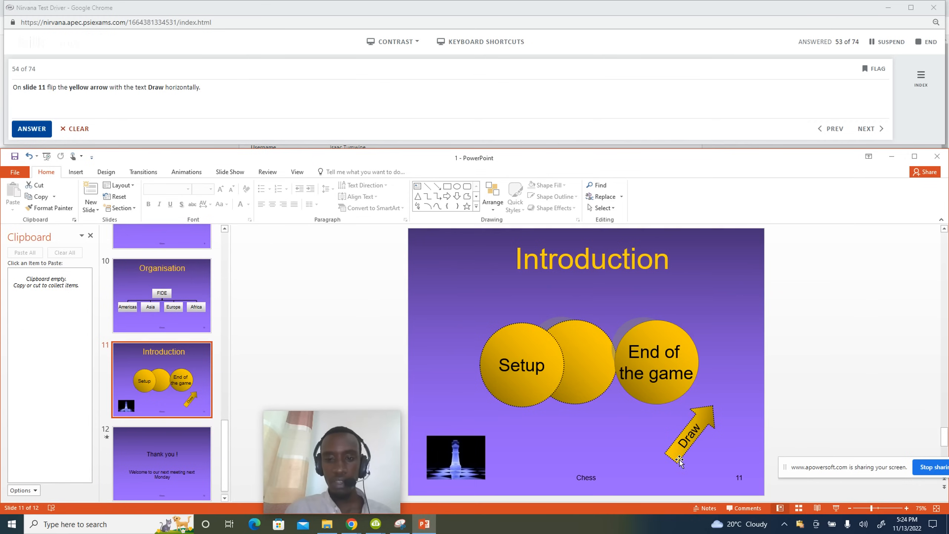
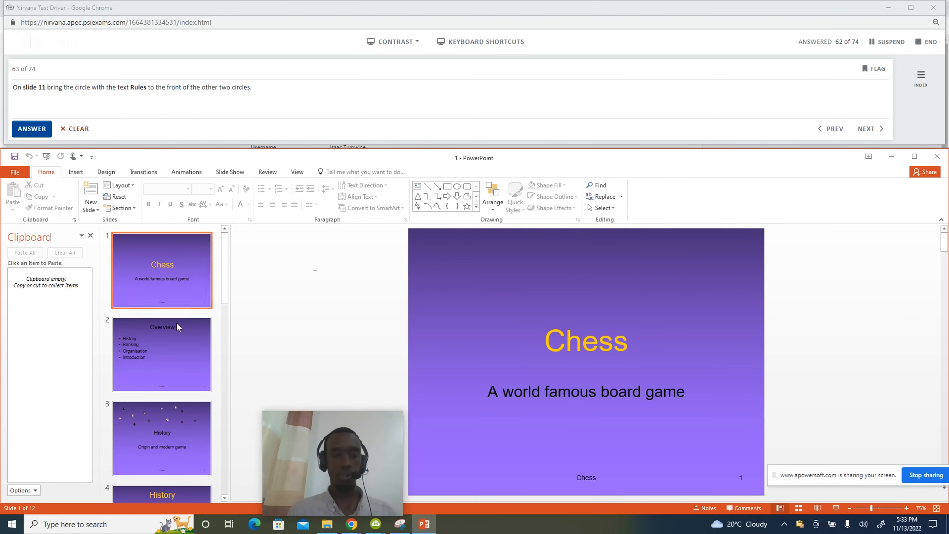
Scroll the slide thumbnails and select slide 11, Introduction, with its three circles.
scroll(181, 333, "down", 6)
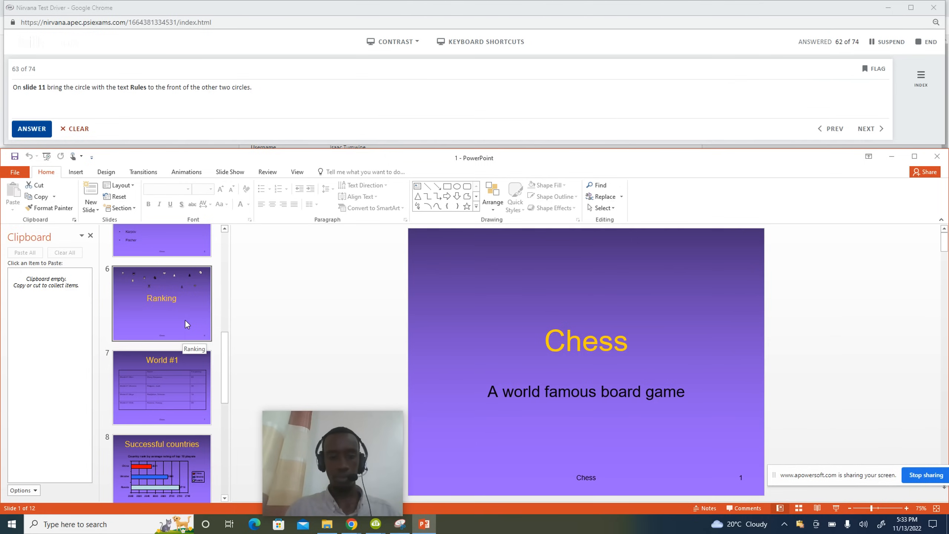
key("XF86MonBrightnessUp")
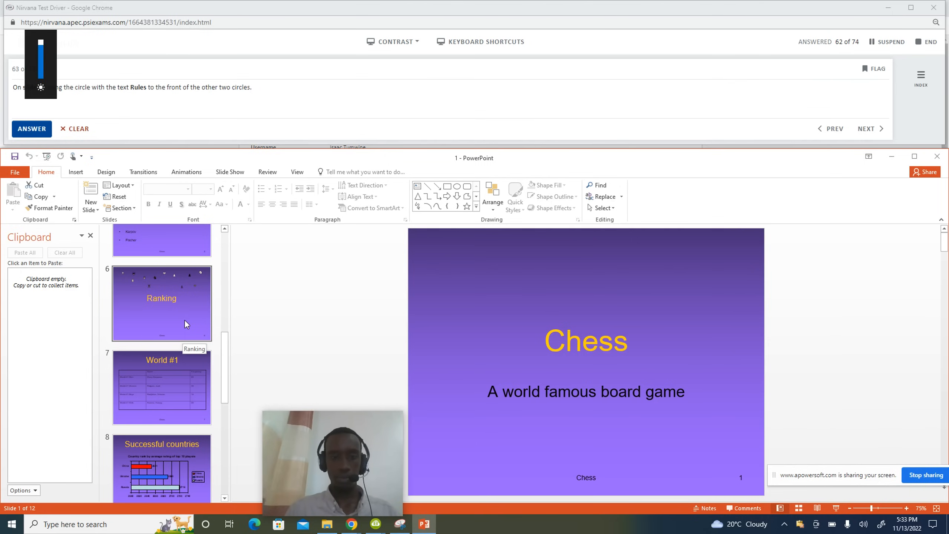
scroll(356, 283, "up", 5)
scroll(355, 283, "up", 2)
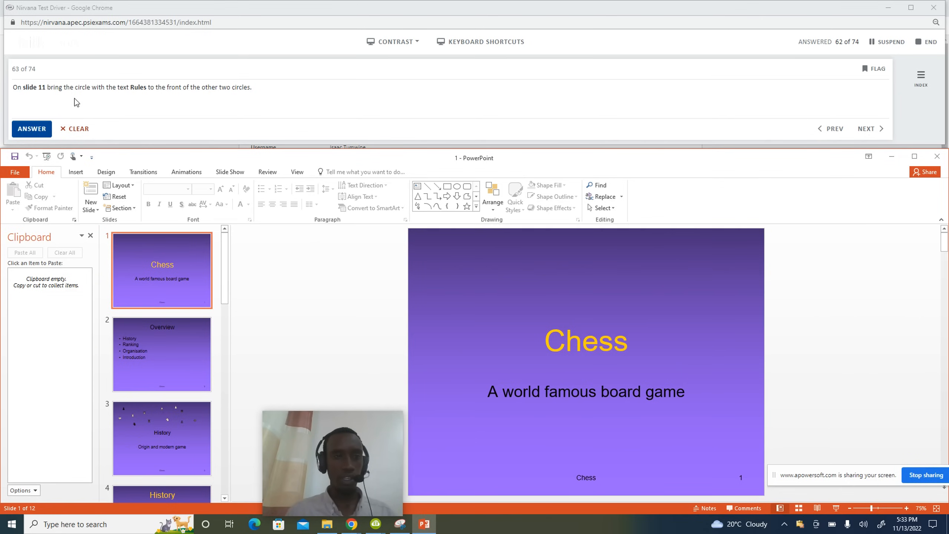
scroll(166, 297, "down", 10)
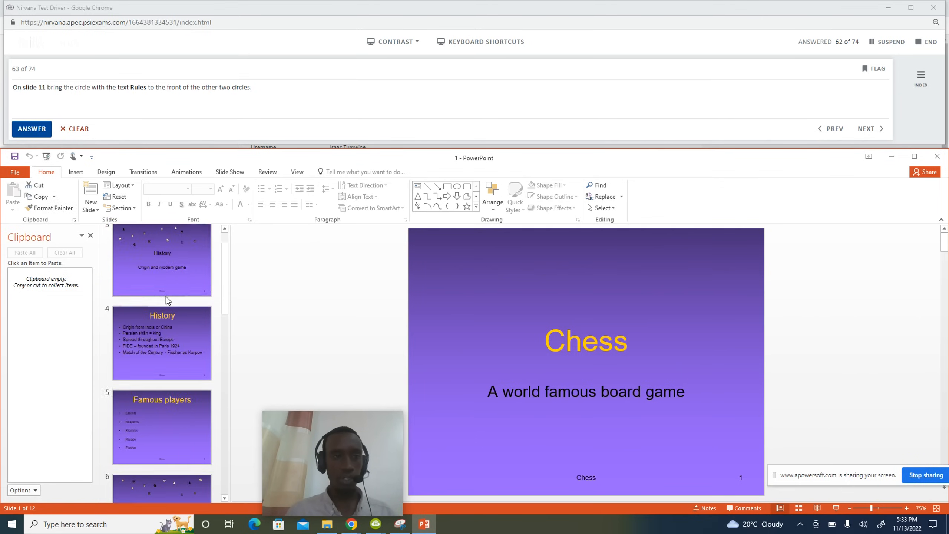
scroll(166, 297, "down", 1)
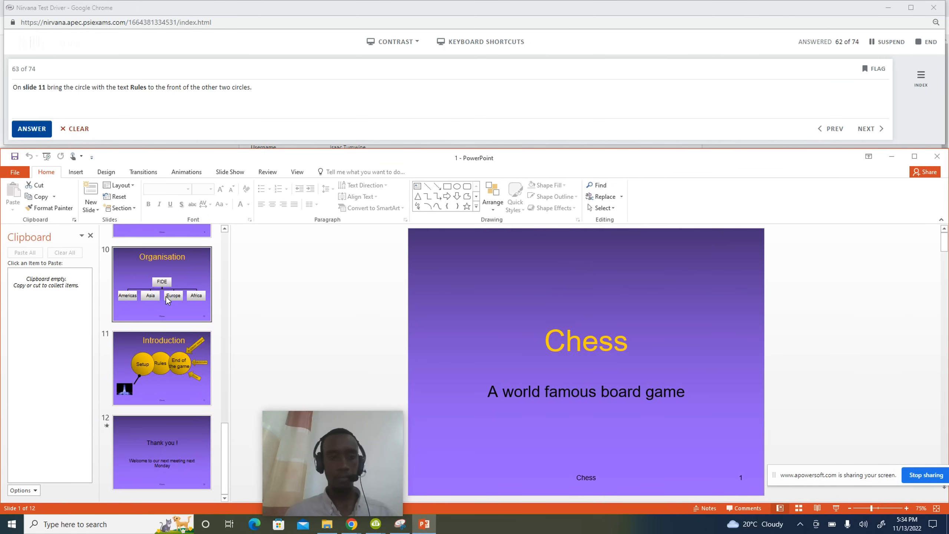
left_click(161, 351)
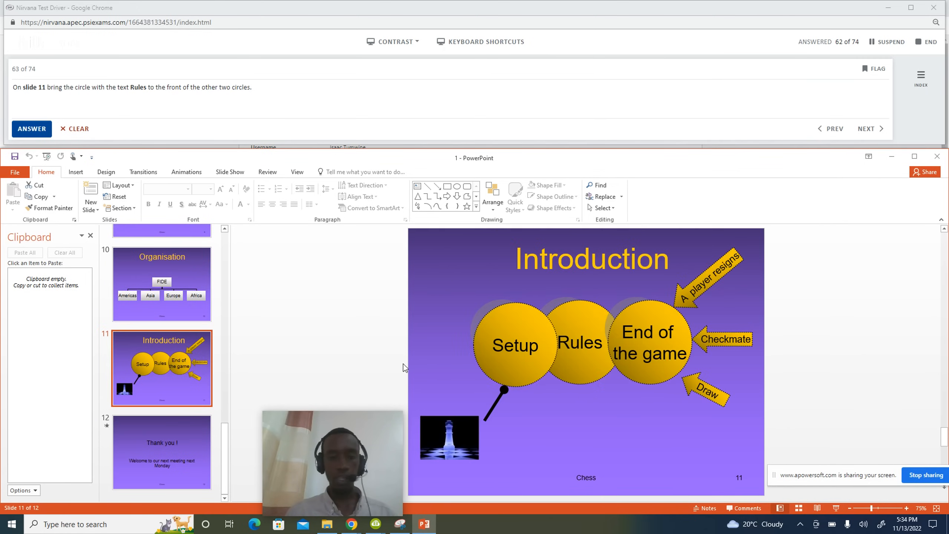
Bring the Rules circle to front over Setup and End of the game, then submit question 63.
left_click(589, 374)
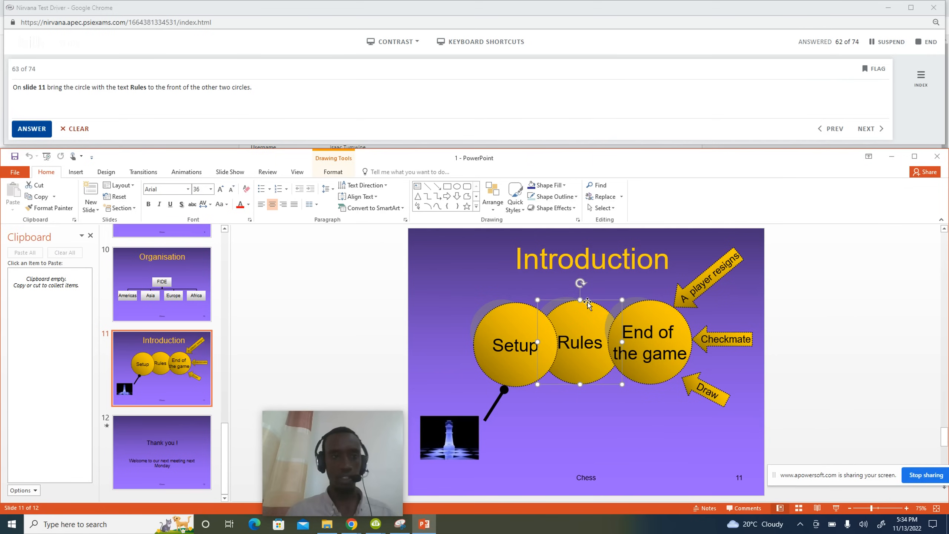
left_click(333, 173)
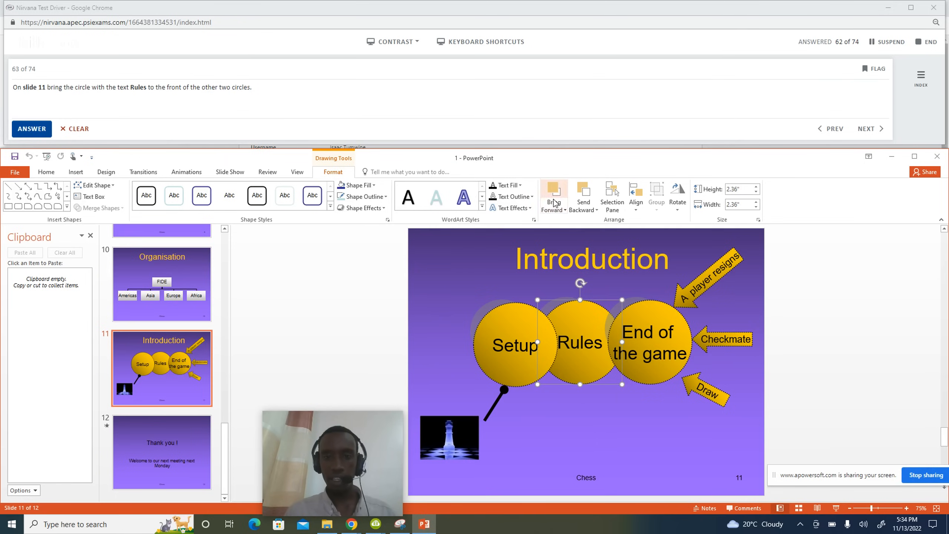
left_click(564, 211)
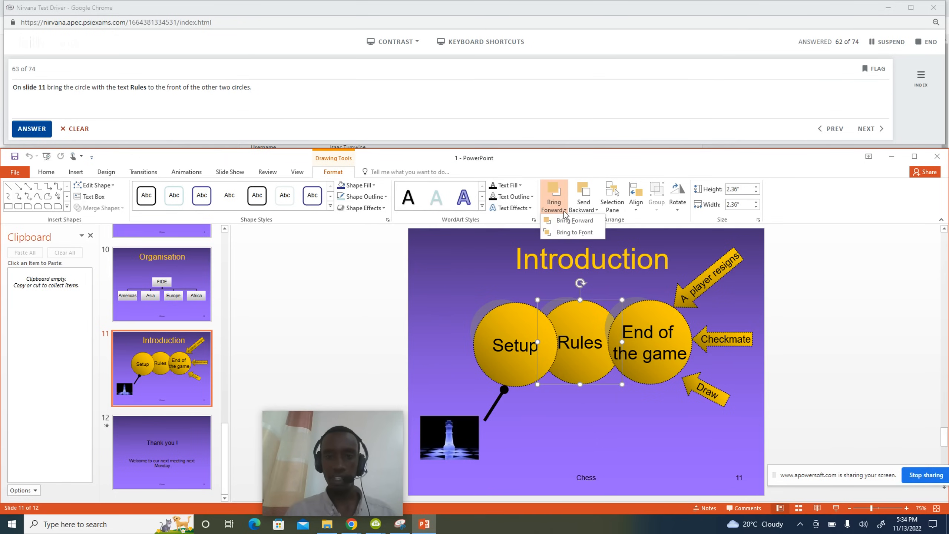
left_click(572, 233)
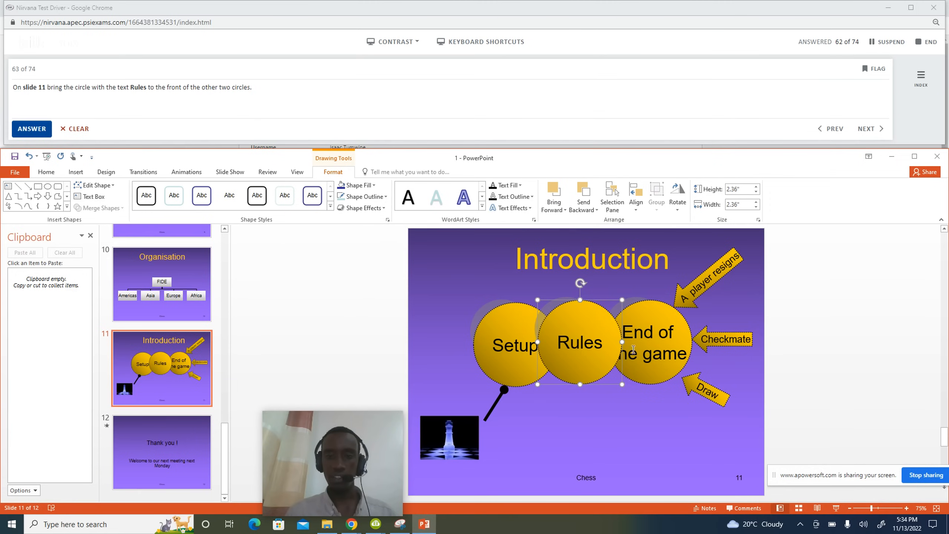
left_click(32, 129)
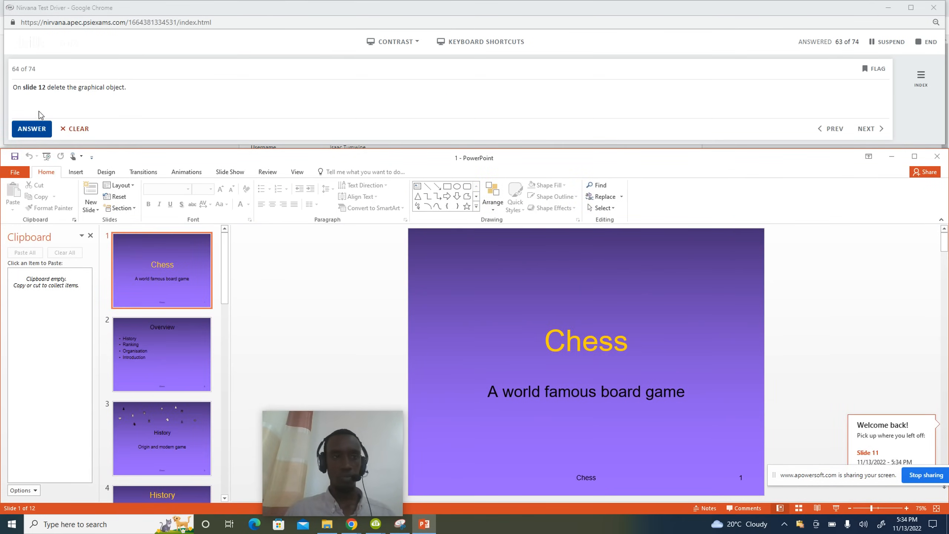
Delete the smiley face graphic from slide 12 and submit question 64.
scroll(169, 349, "down", 10)
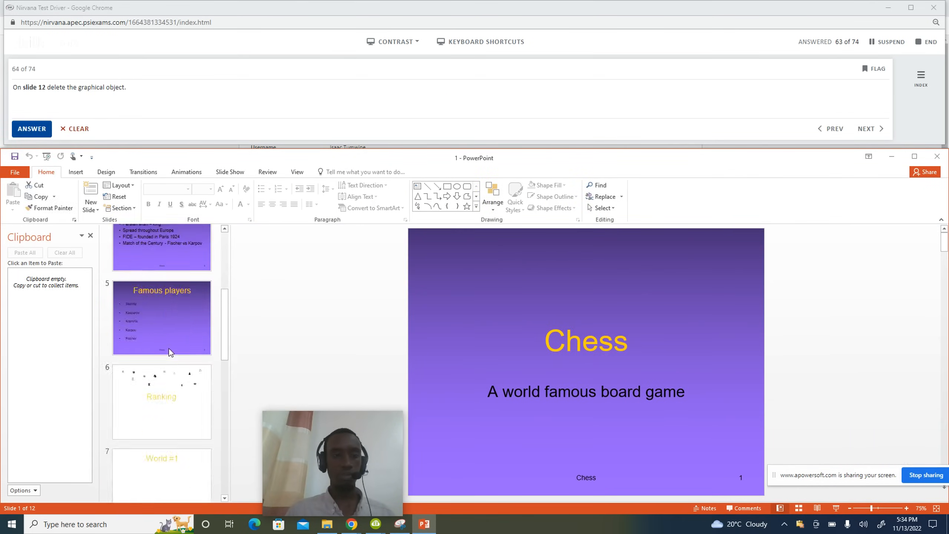
left_click(166, 436)
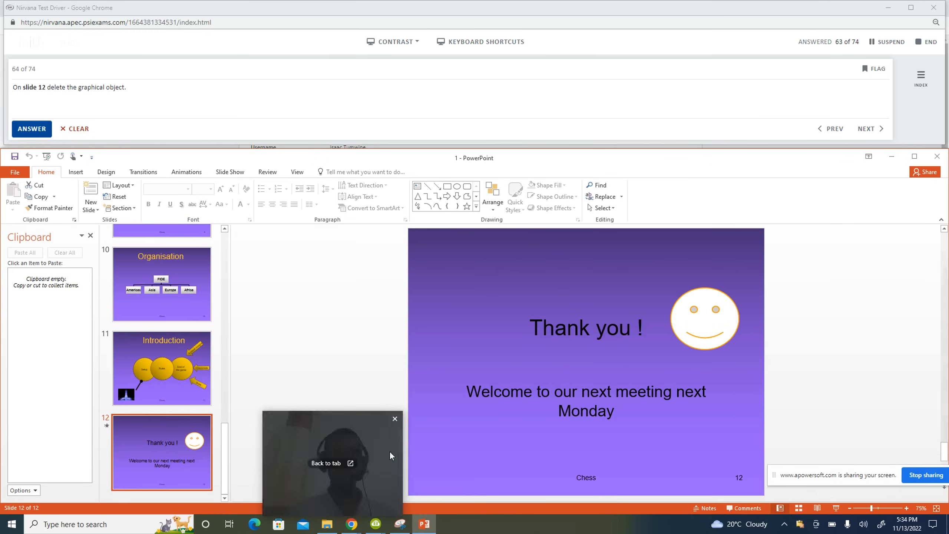
left_click(714, 334)
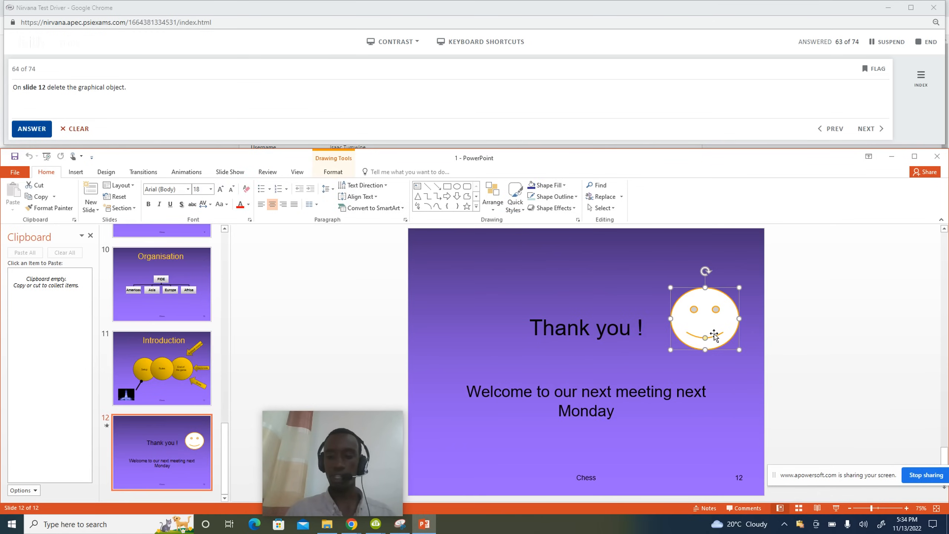
key("Delete")
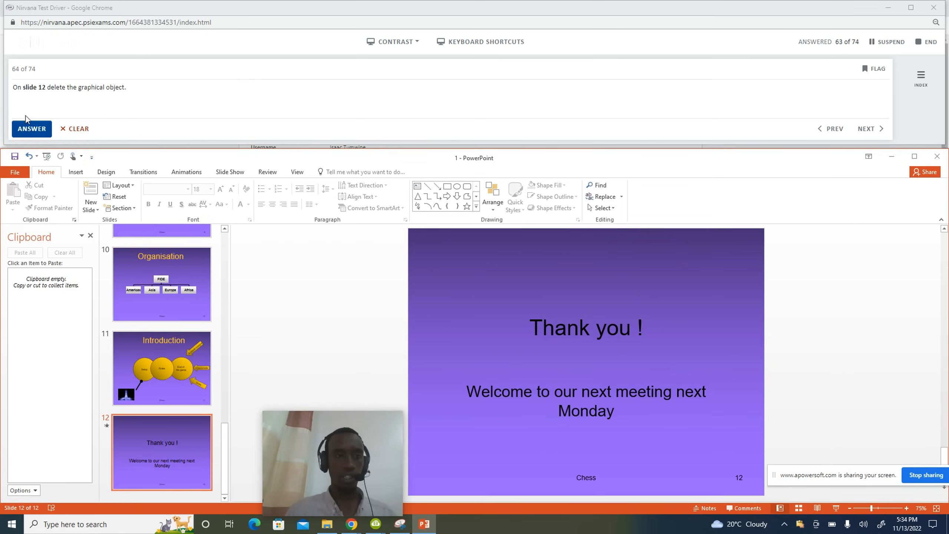
left_click(27, 127)
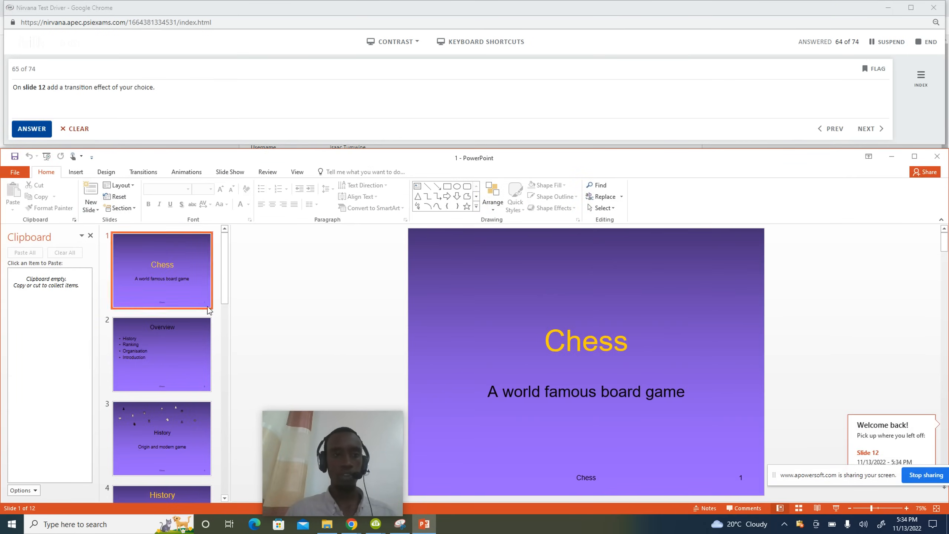
Apply the Curtains transition from the full transitions gallery to slide 12, then submit question 65.
scroll(192, 336, "down", 10)
scroll(188, 357, "down", 1)
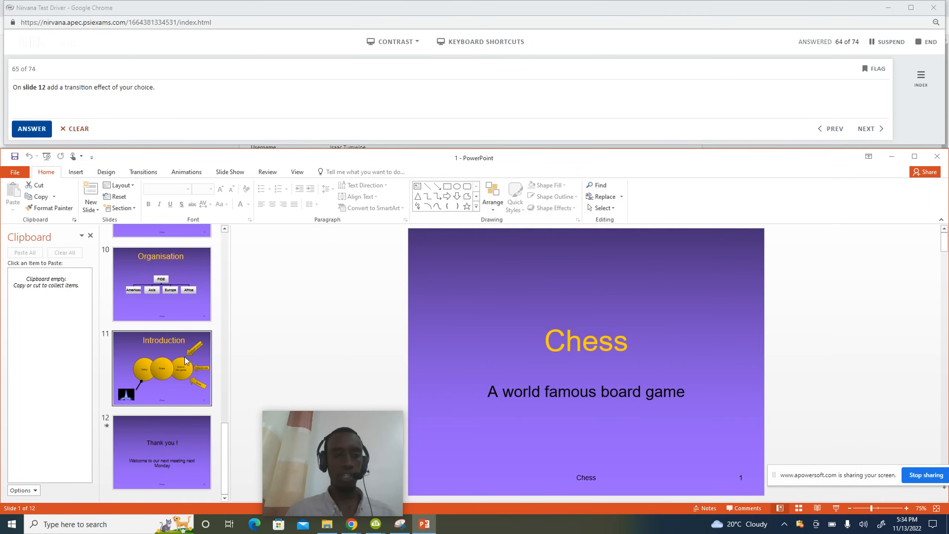
left_click(165, 439)
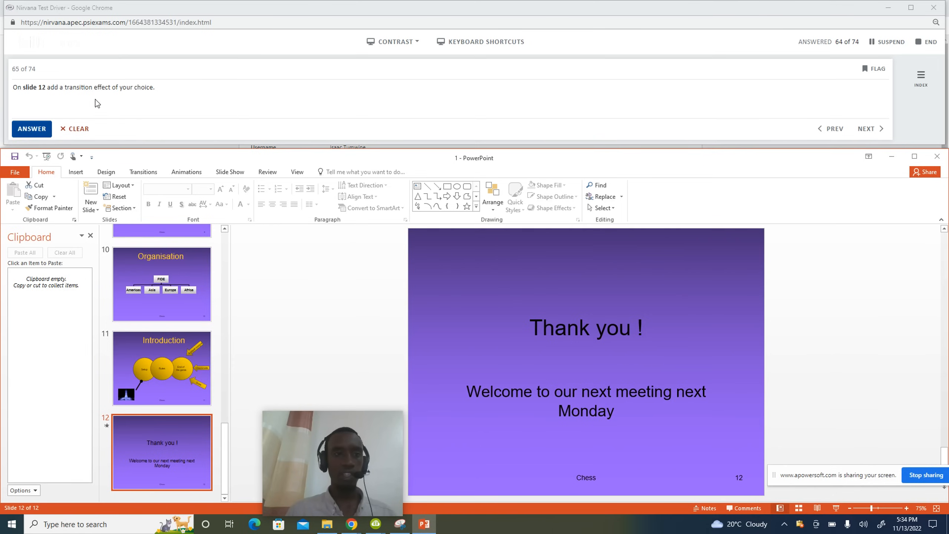
left_click(143, 173)
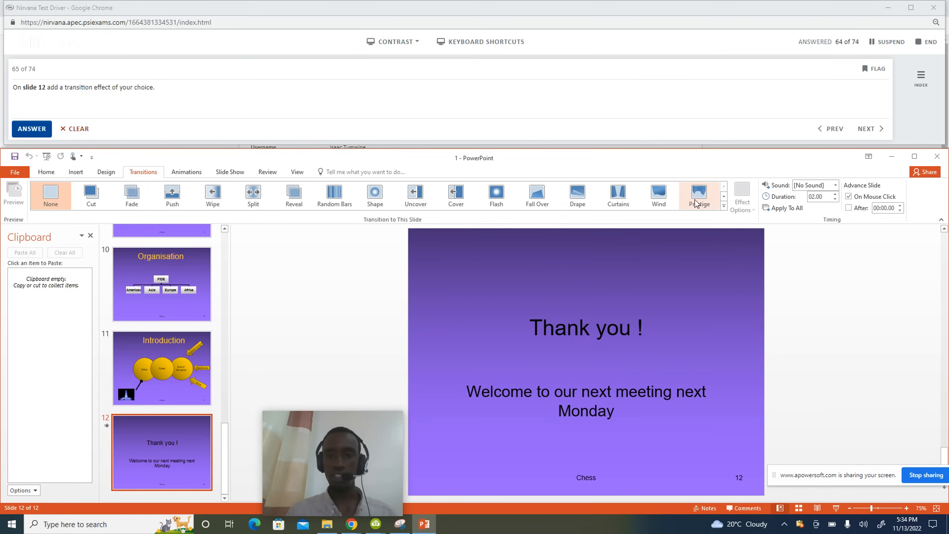
left_click(723, 207)
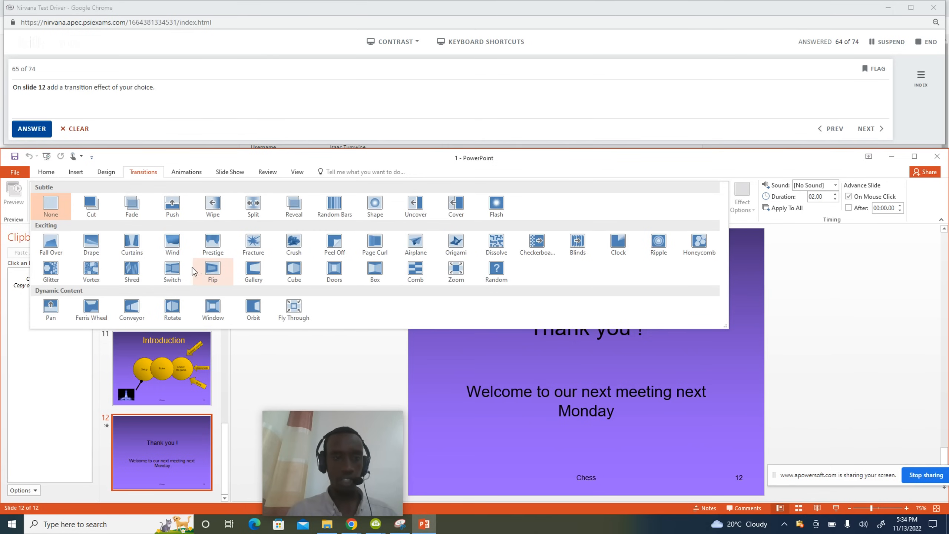
left_click(135, 248)
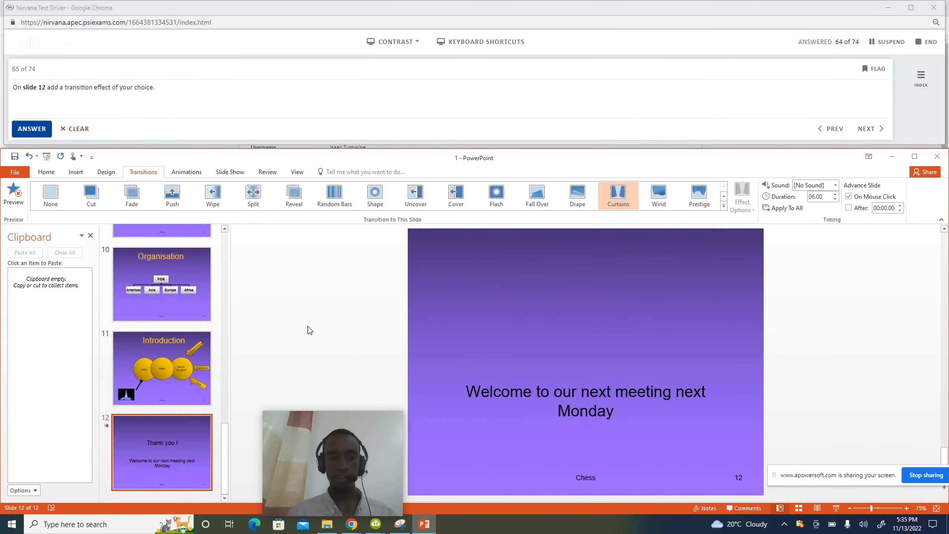
left_click(36, 133)
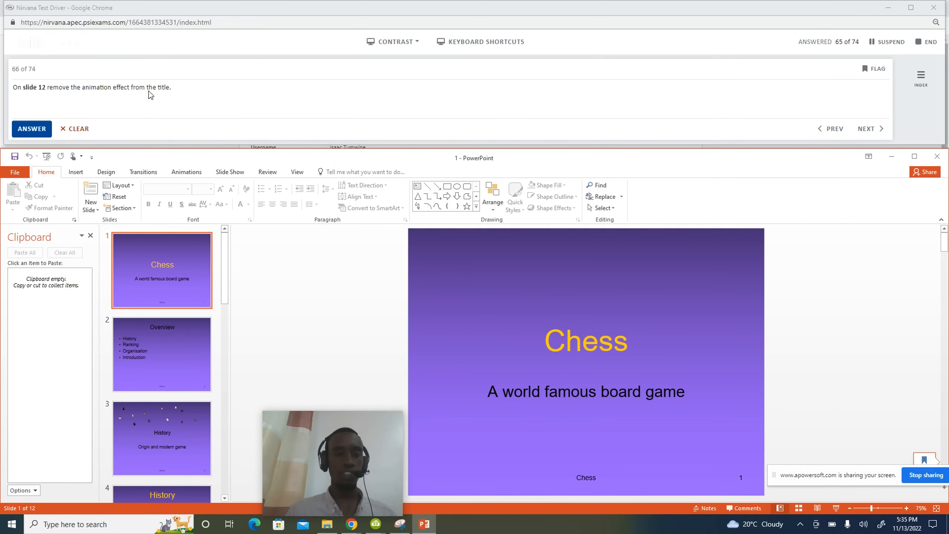
Remove the Rectangle 10 title animation on slide 12 via the Animation Pane, then submit question 66.
scroll(162, 350, "down", 10)
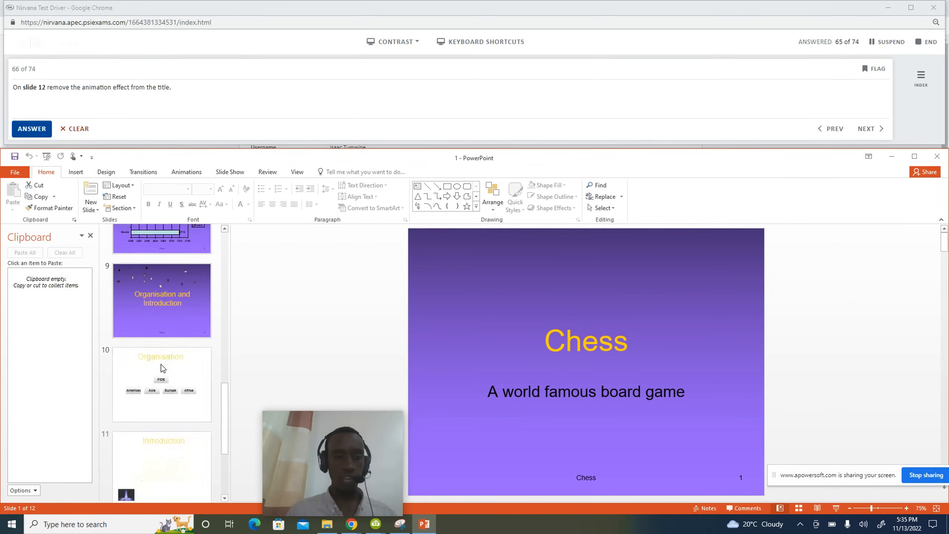
left_click(162, 431)
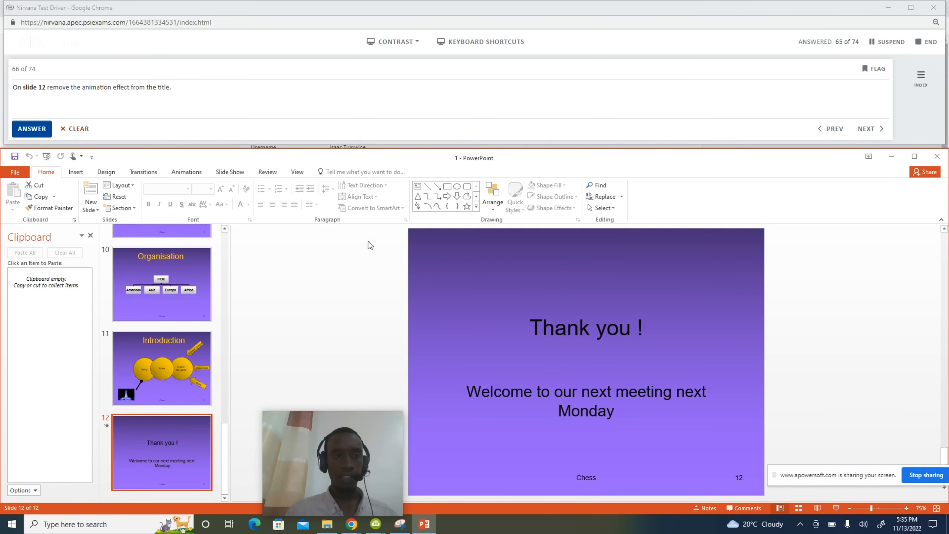
left_click(180, 172)
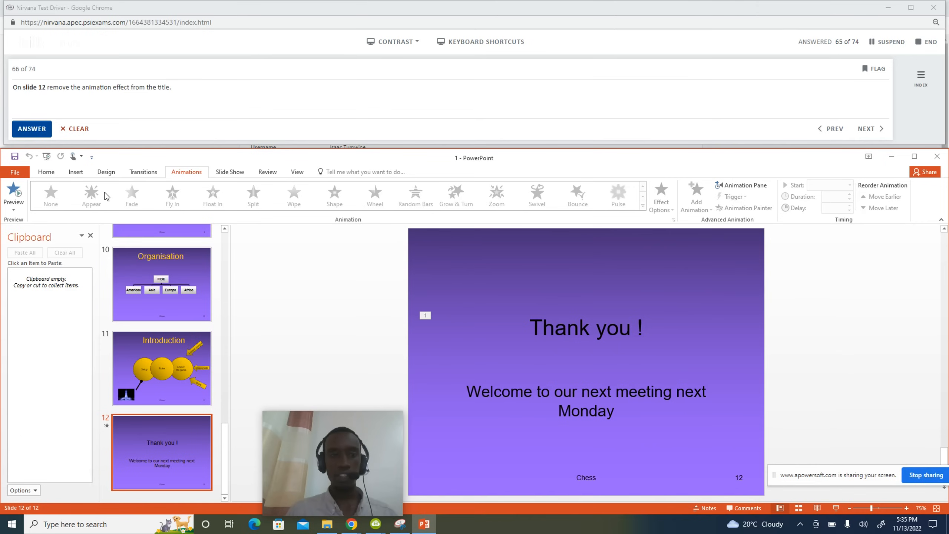
left_click(736, 186)
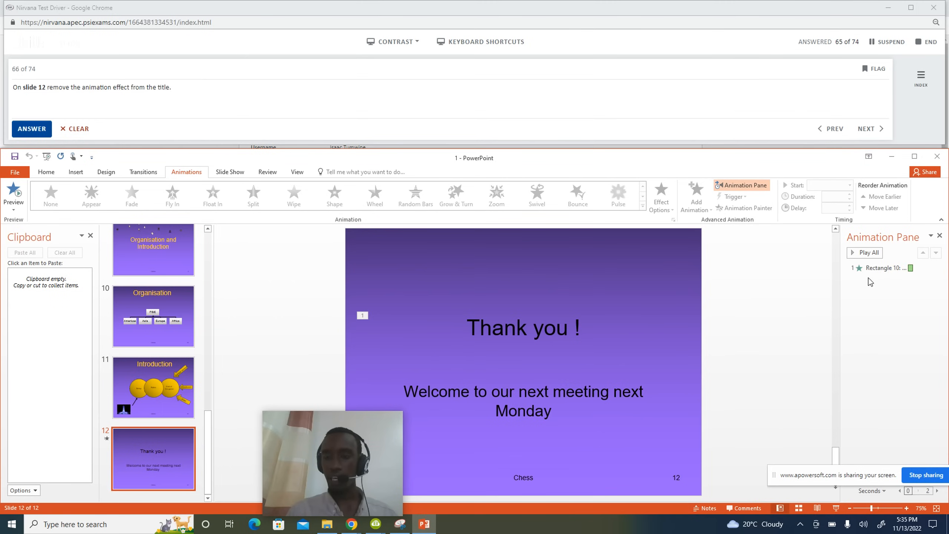
left_click(887, 268)
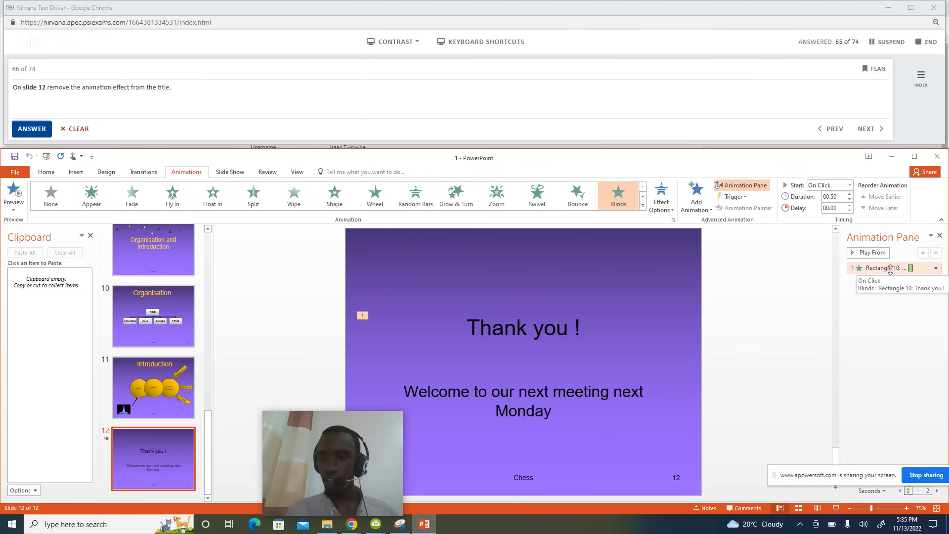
left_click(935, 267)
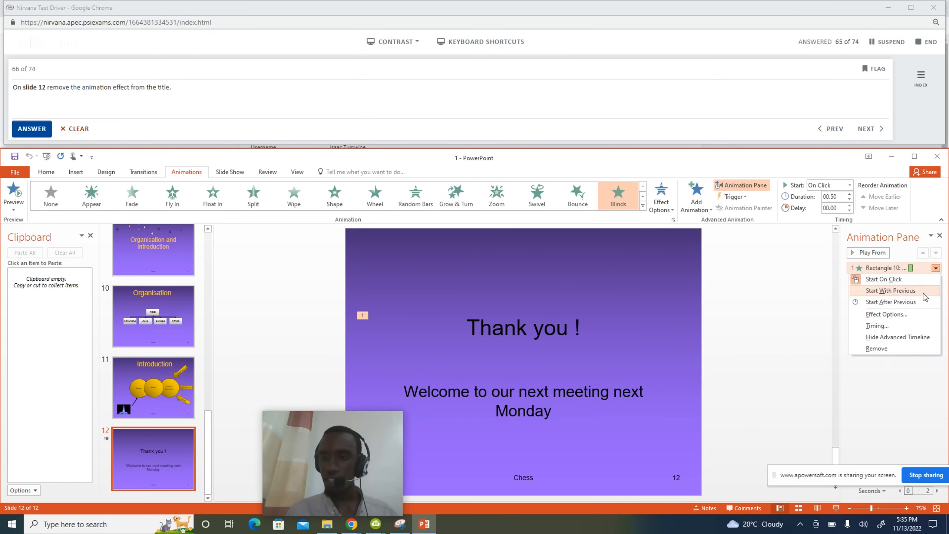
left_click(888, 349)
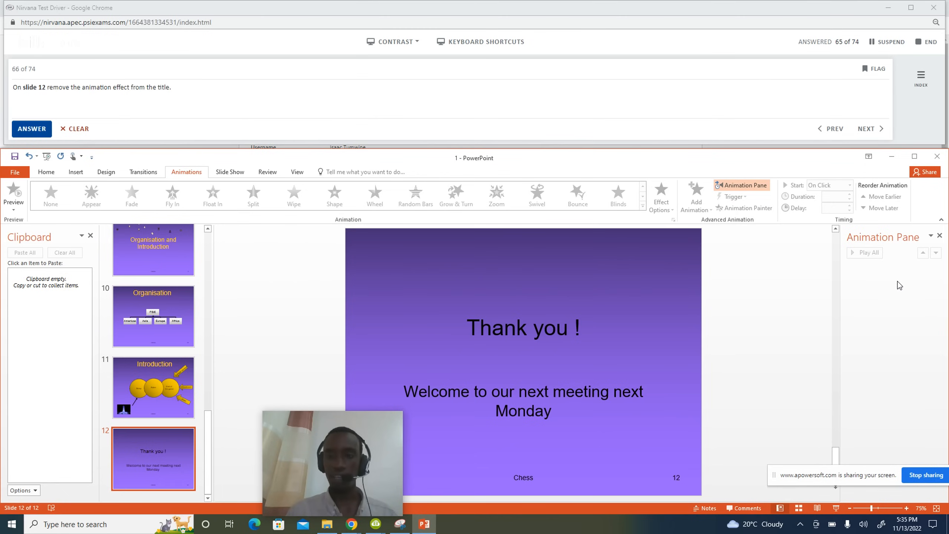
left_click(52, 128)
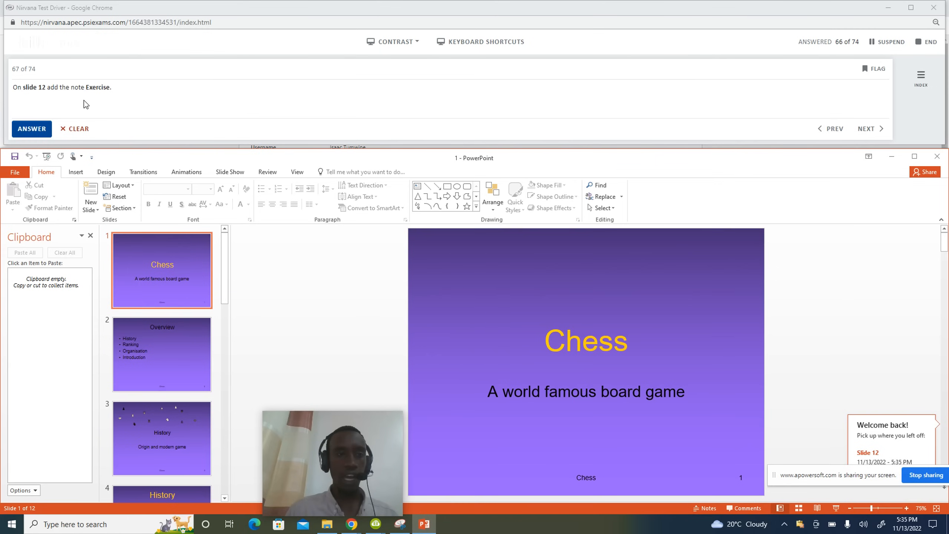
Add the speaker note 'Exercise' to slide 12 in the Notes pane and submit question 67.
scroll(192, 411, "down", 12)
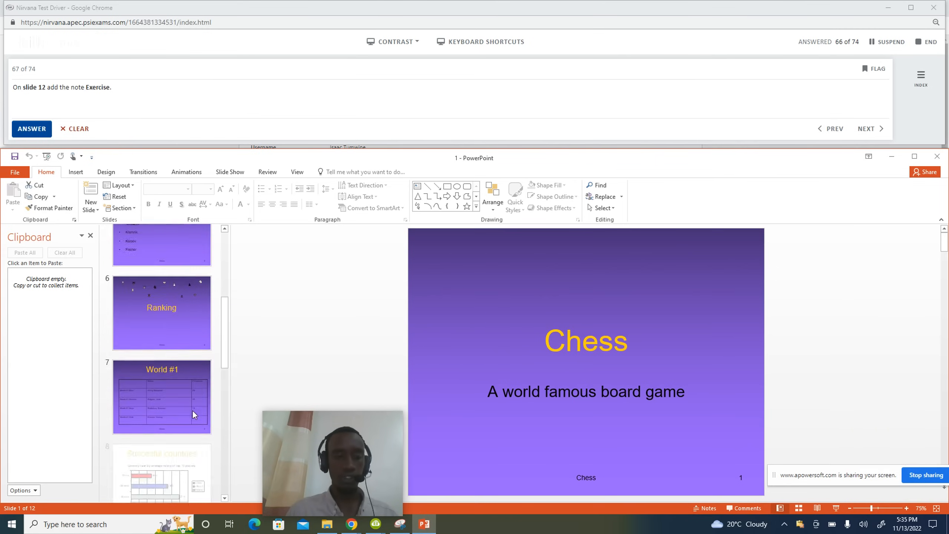
left_click(174, 454)
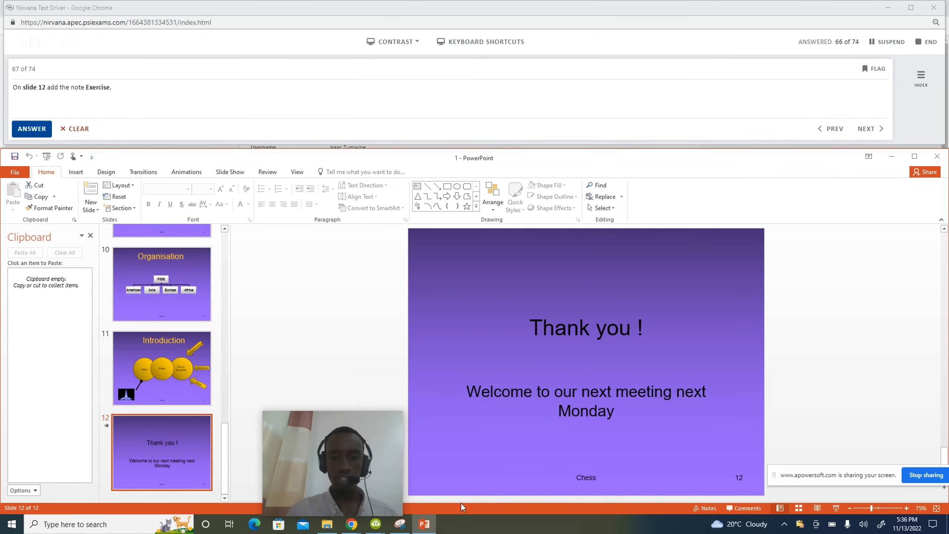
left_click_drag(462, 502, 465, 467)
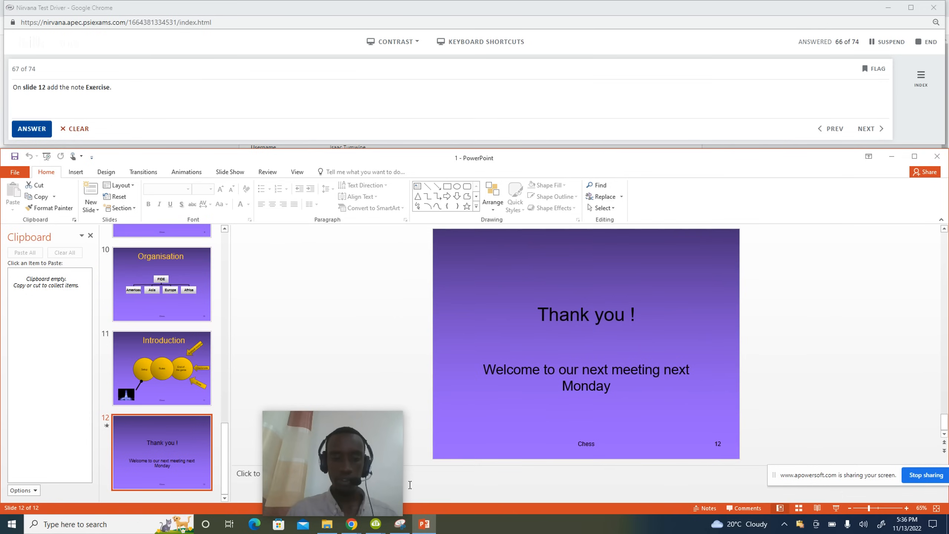
left_click_drag(337, 418, 570, 419)
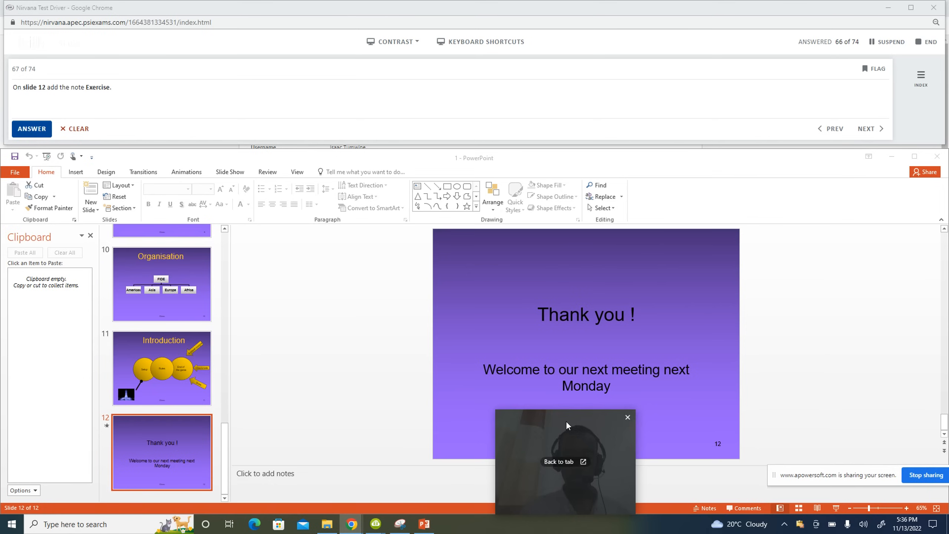
left_click(299, 478)
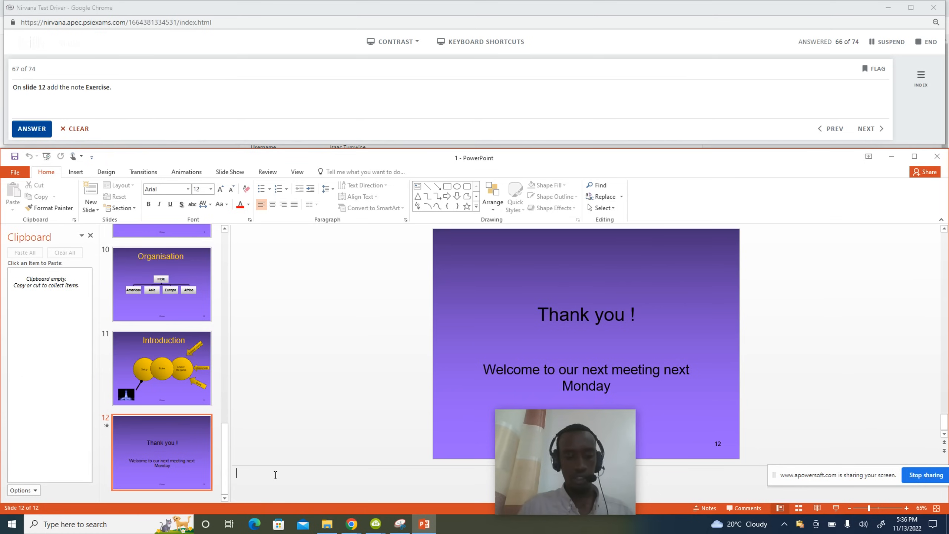
type("Exercis")
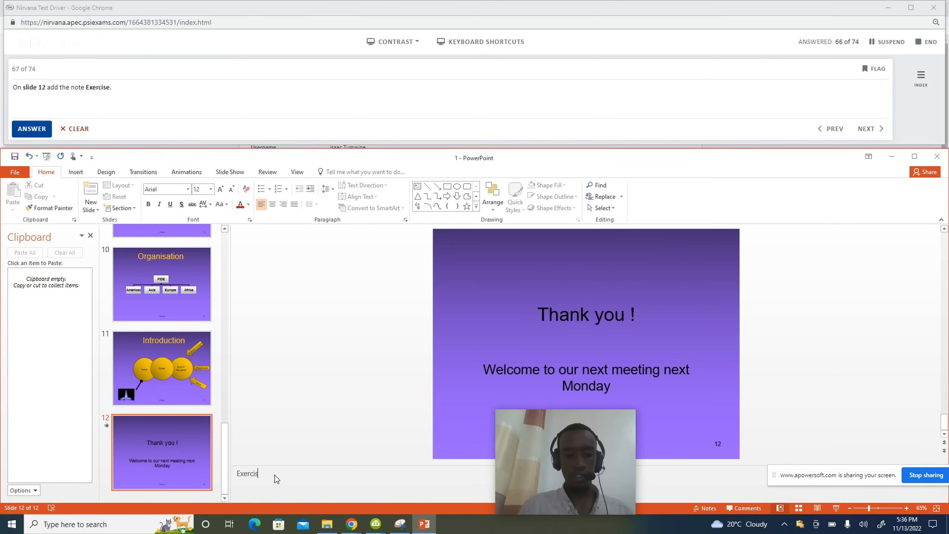
type("e")
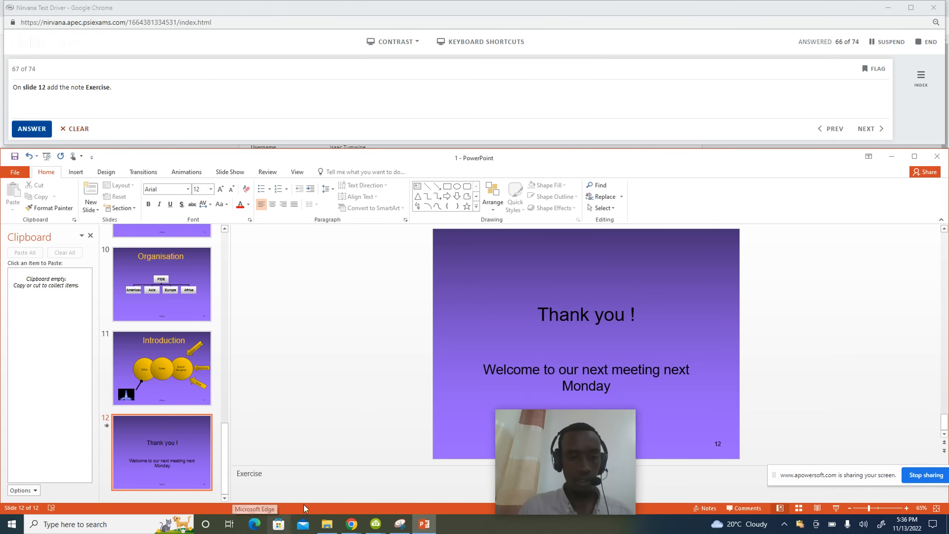
left_click(32, 128)
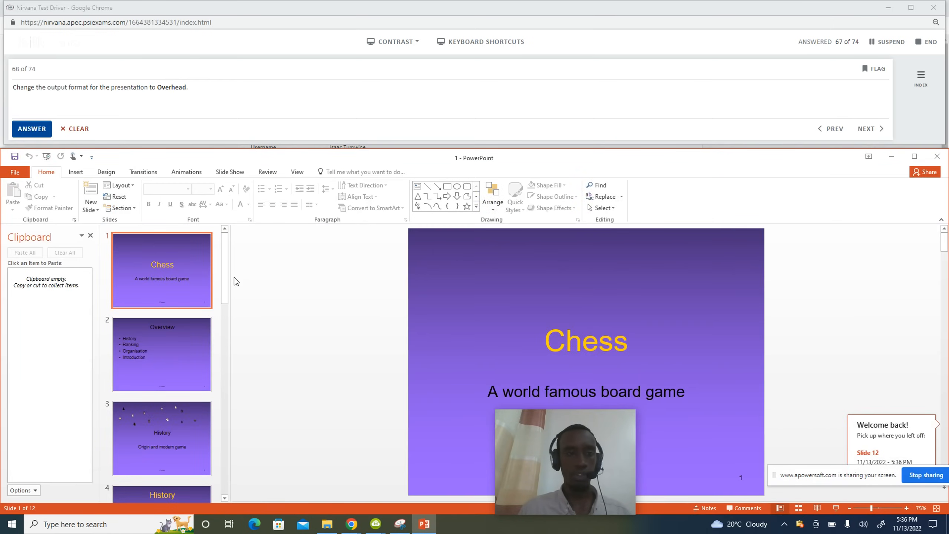
Look through the View tab settings, then return focus to the slide.
left_click(298, 172)
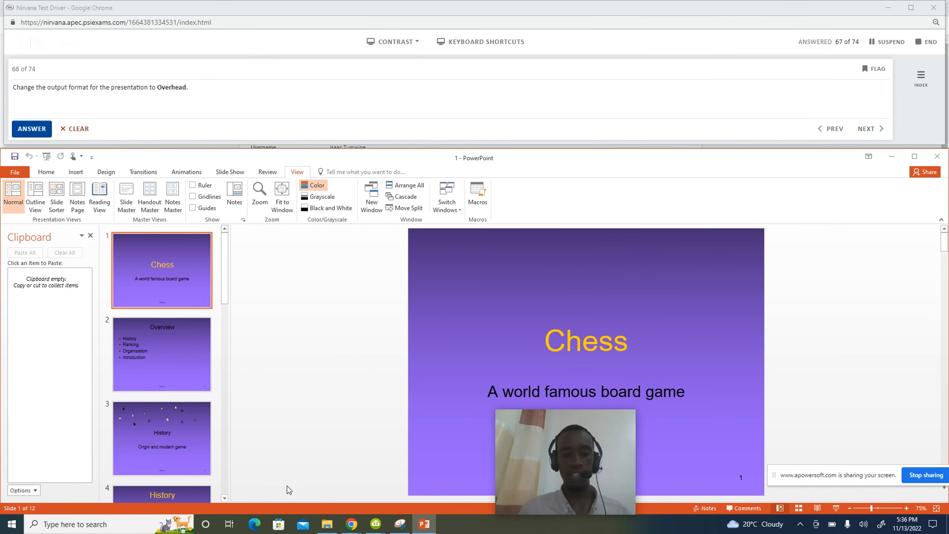
mouse_move(564, 455)
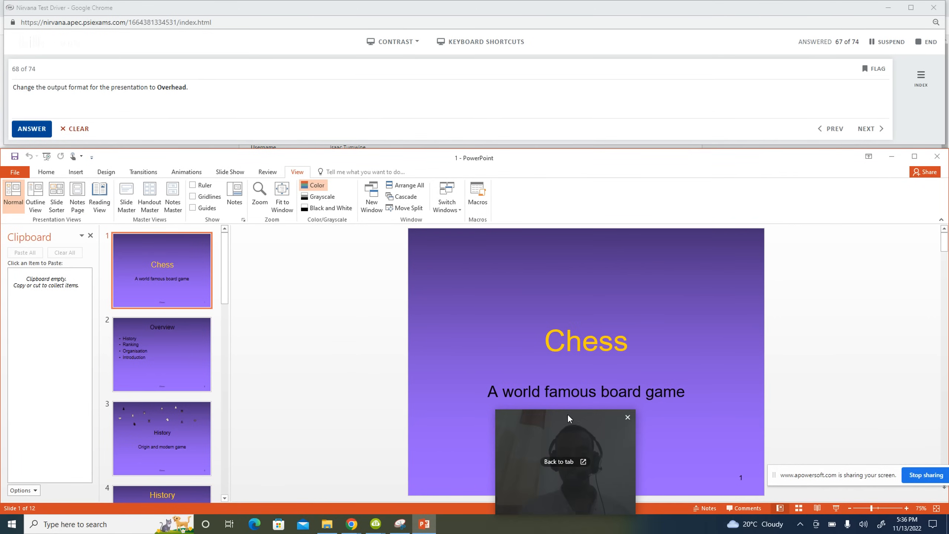
left_click_drag(567, 415, 330, 406)
mouse_move(342, 404)
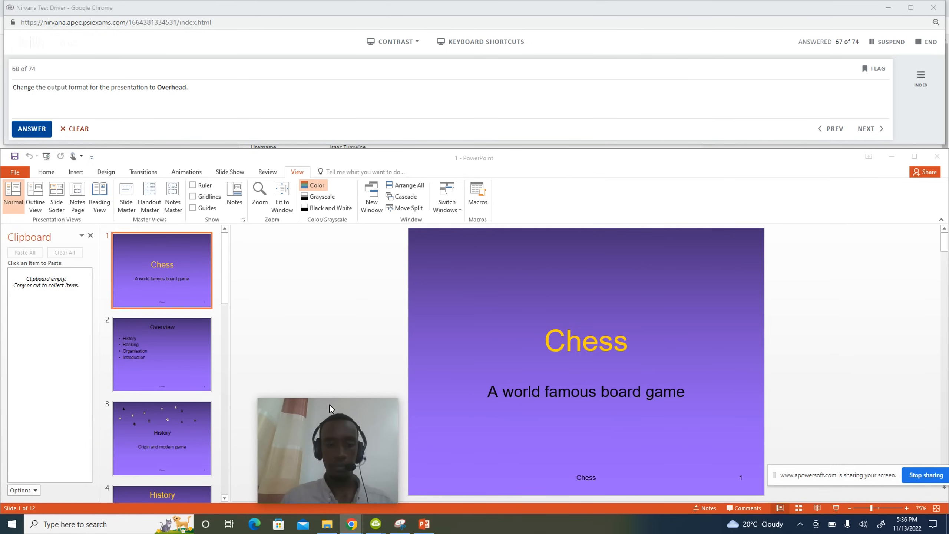
left_click(367, 365)
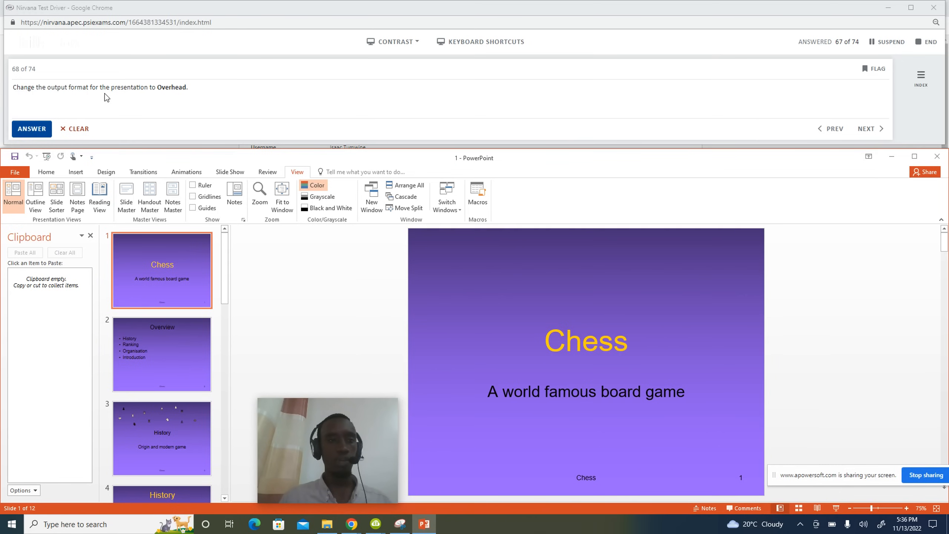
Set Custom Slide Size to 'Slides sized for' Overhead and submit question 68.
left_click(106, 172)
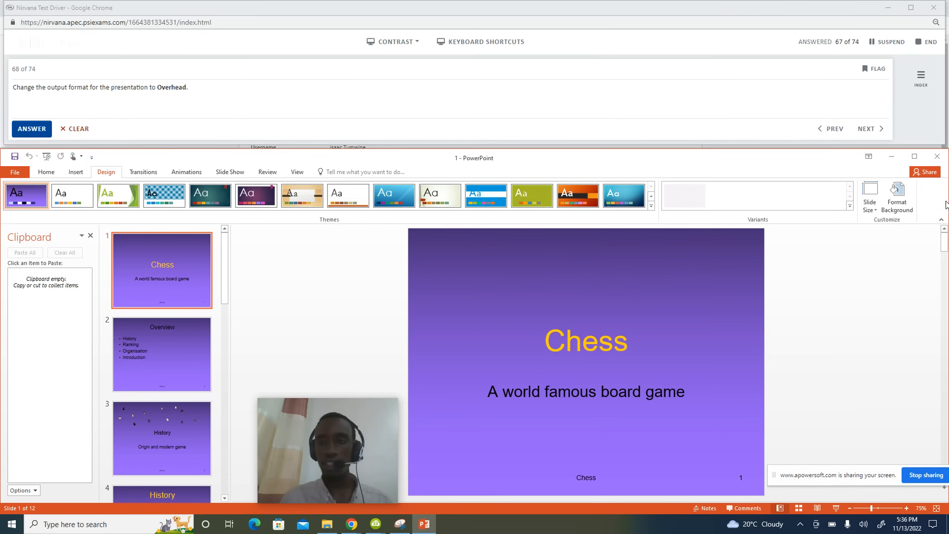
left_click(873, 209)
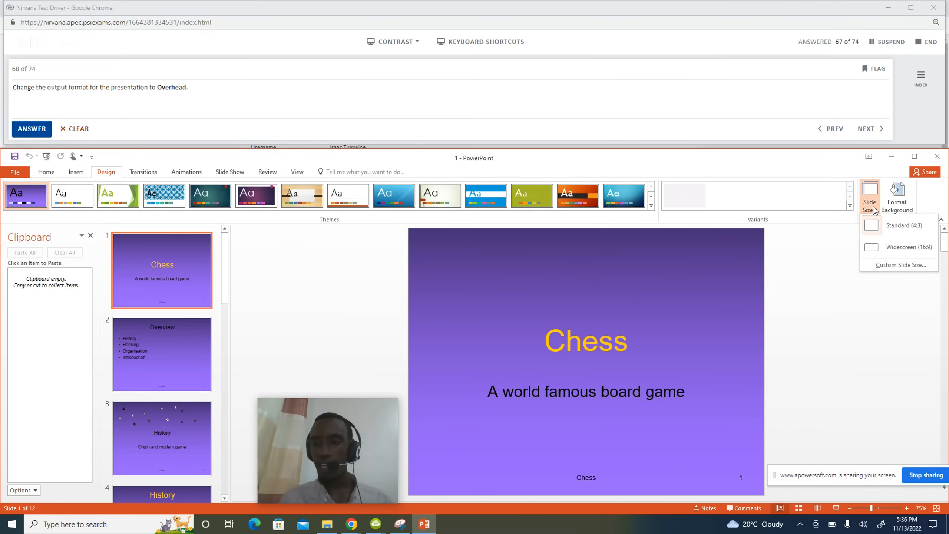
left_click(900, 266)
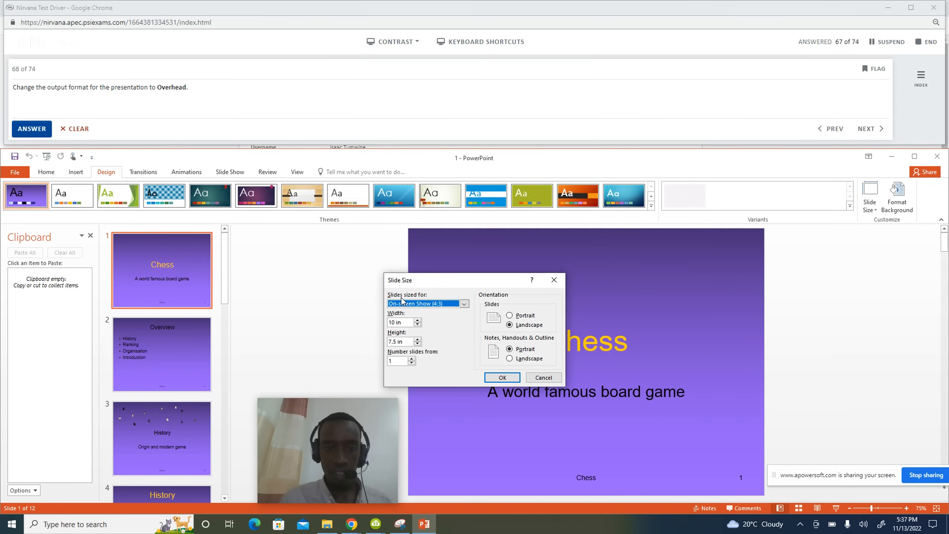
left_click(464, 304)
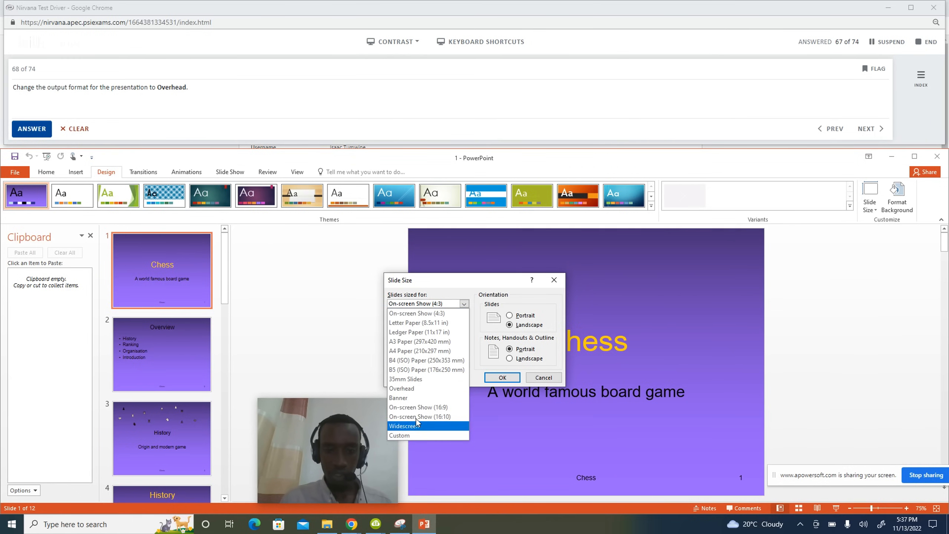
left_click(406, 390)
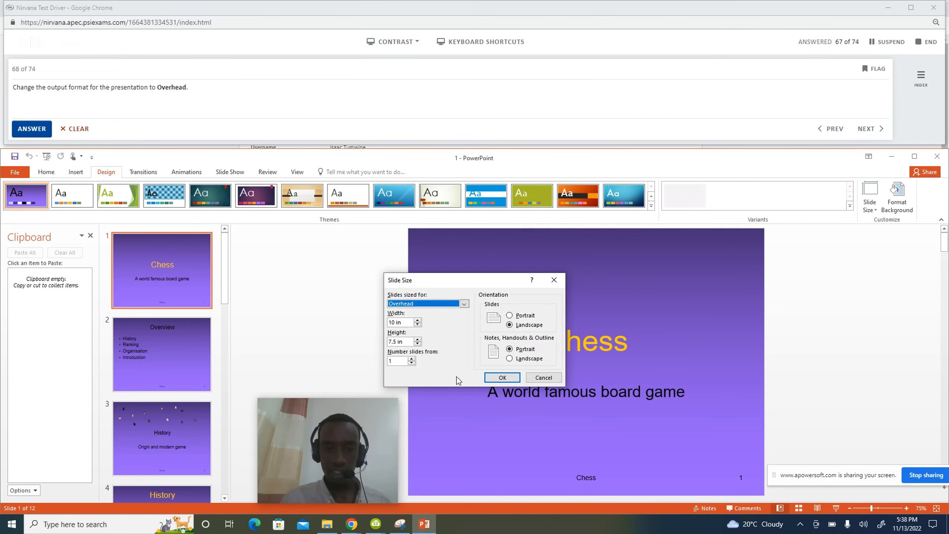
left_click(501, 378)
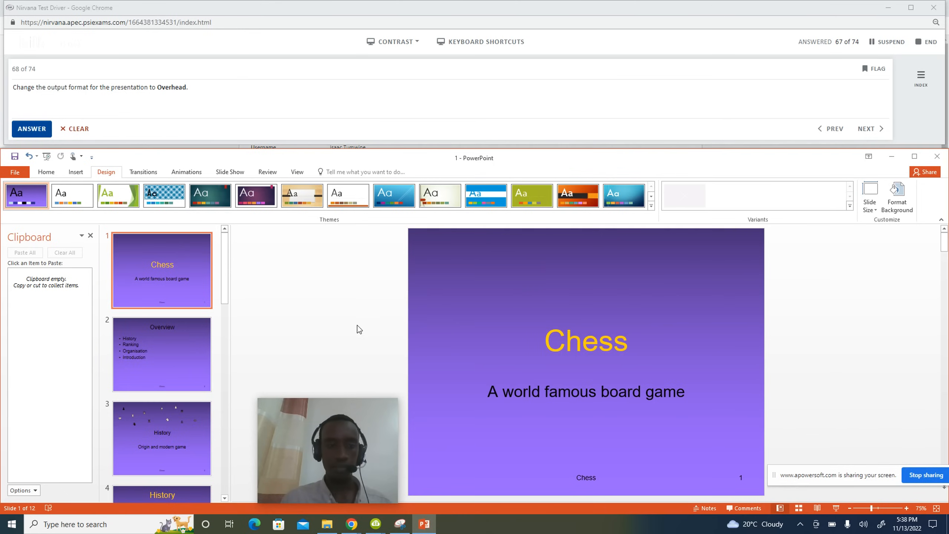
left_click(41, 136)
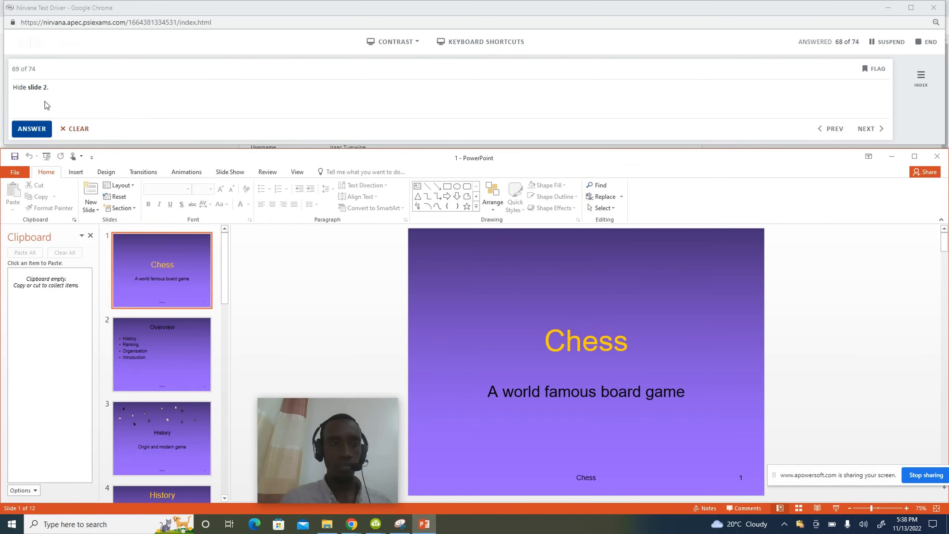
Hide slide 2 (Overview) with Slide Show > Hide Slide, then submit question 69.
left_click(168, 363)
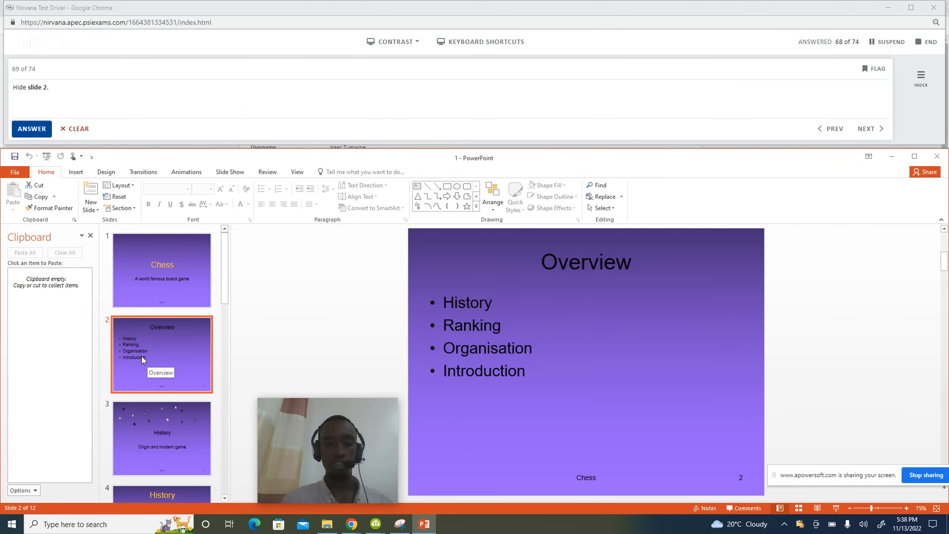
left_click(230, 173)
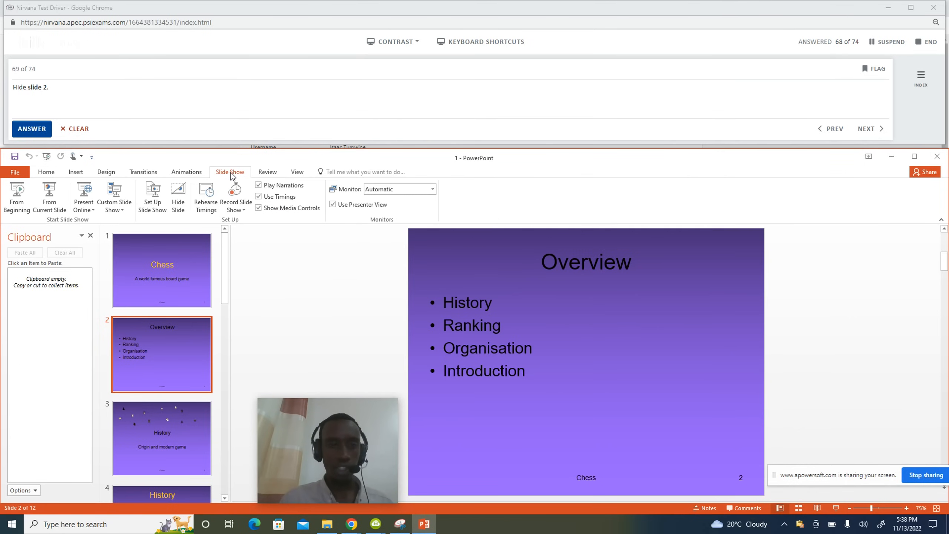
left_click(180, 206)
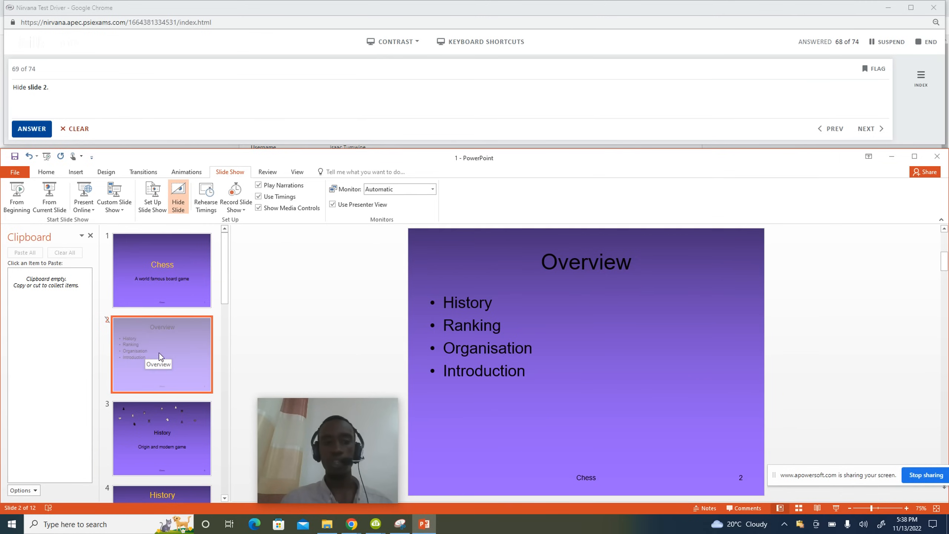
left_click(32, 129)
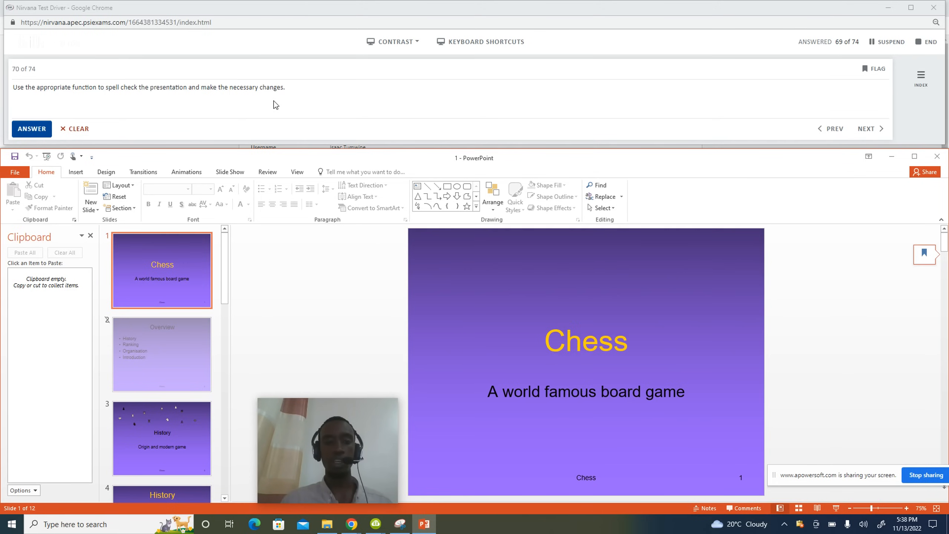
Spell check the whole presentation, close the finished check, and submit question 70.
left_click(272, 174)
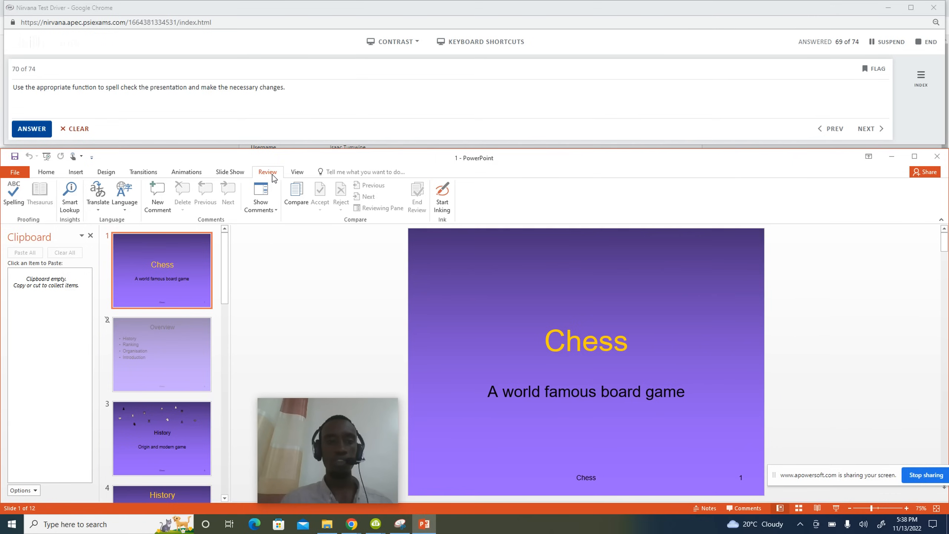
left_click(11, 202)
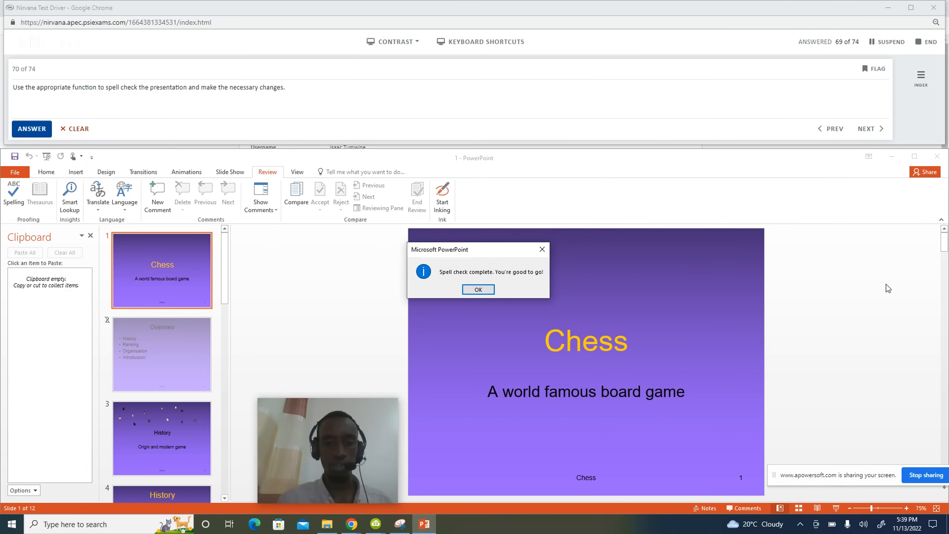
left_click(468, 289)
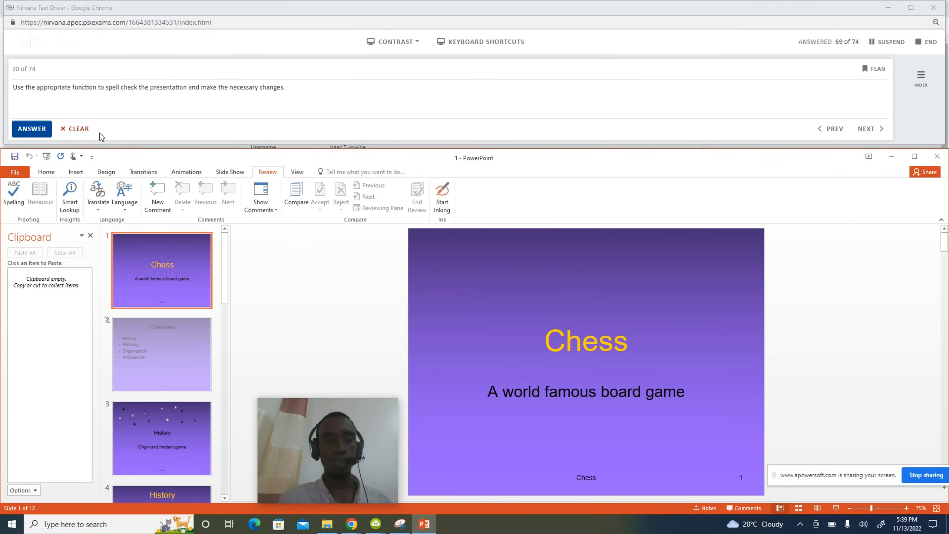
left_click(23, 132)
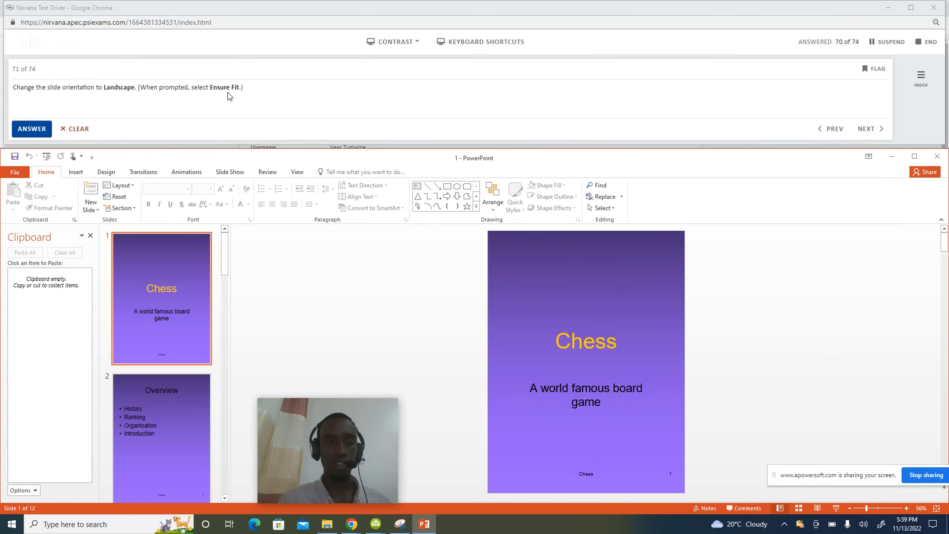
Change the slide size to Landscape with Ensure Fit scaling and submit question 71.
left_click(101, 173)
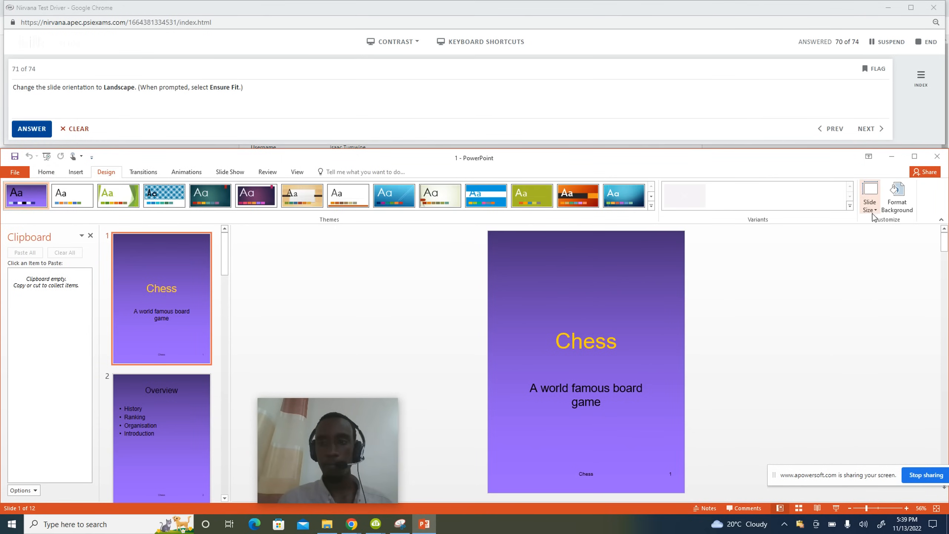
left_click(869, 202)
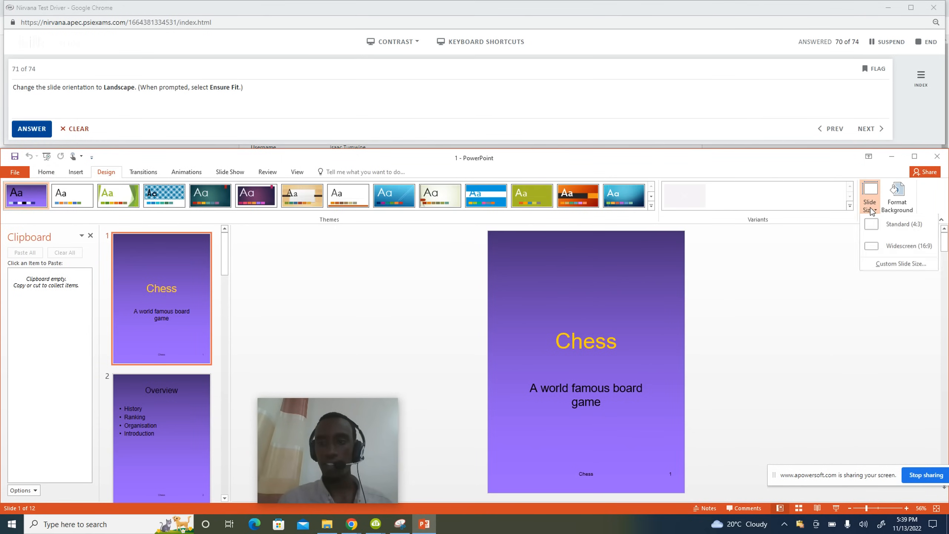
left_click(891, 266)
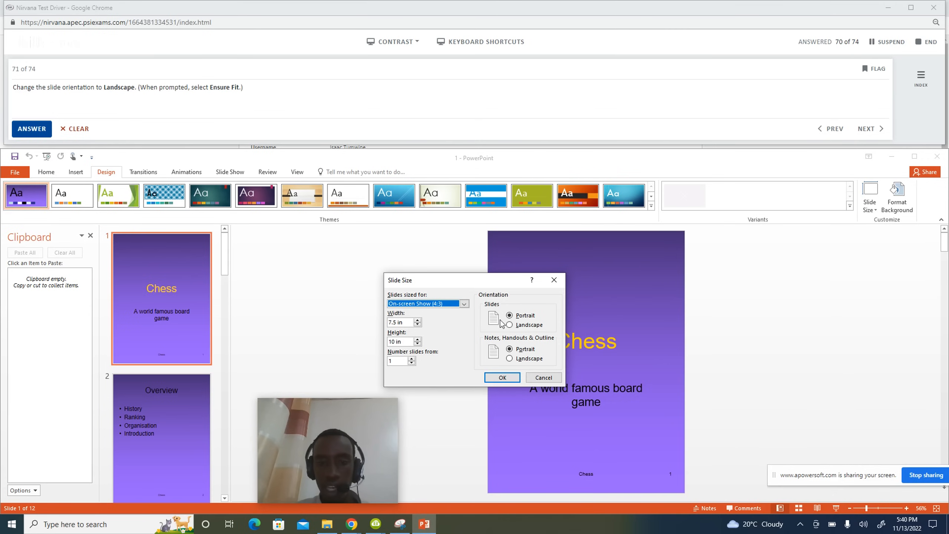
left_click(509, 325)
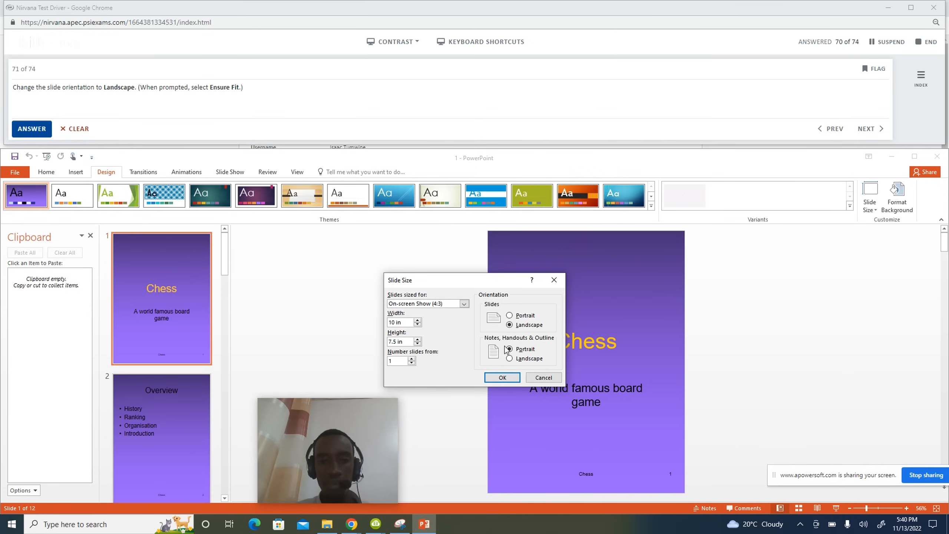
left_click(505, 378)
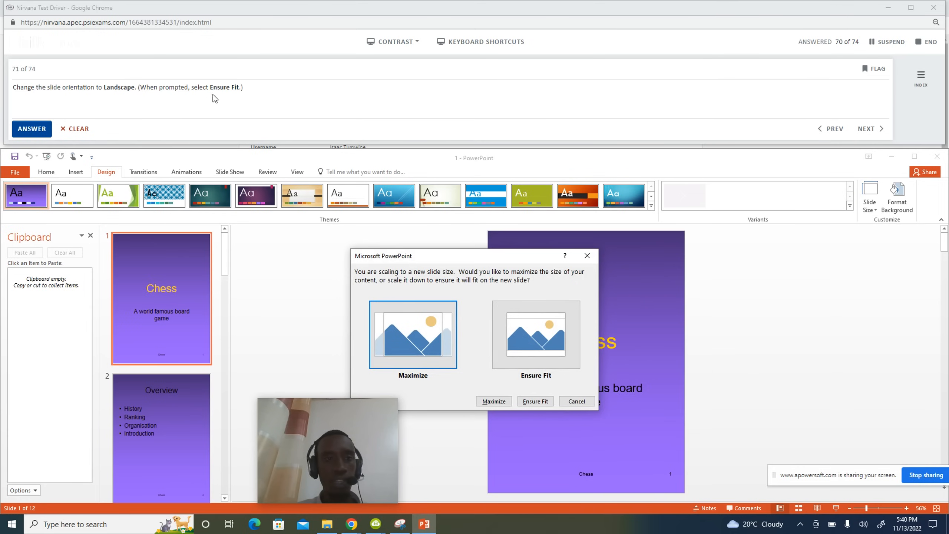
left_click(541, 342)
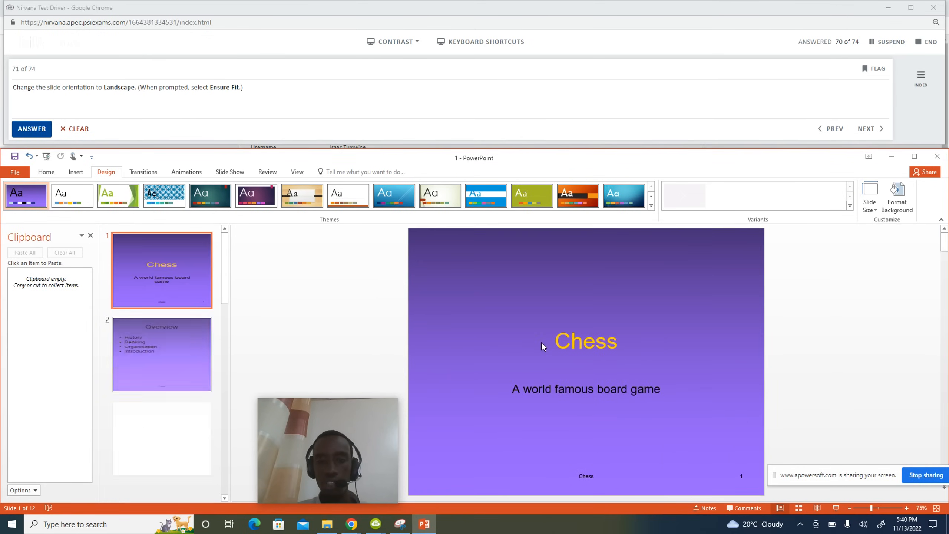
left_click(28, 129)
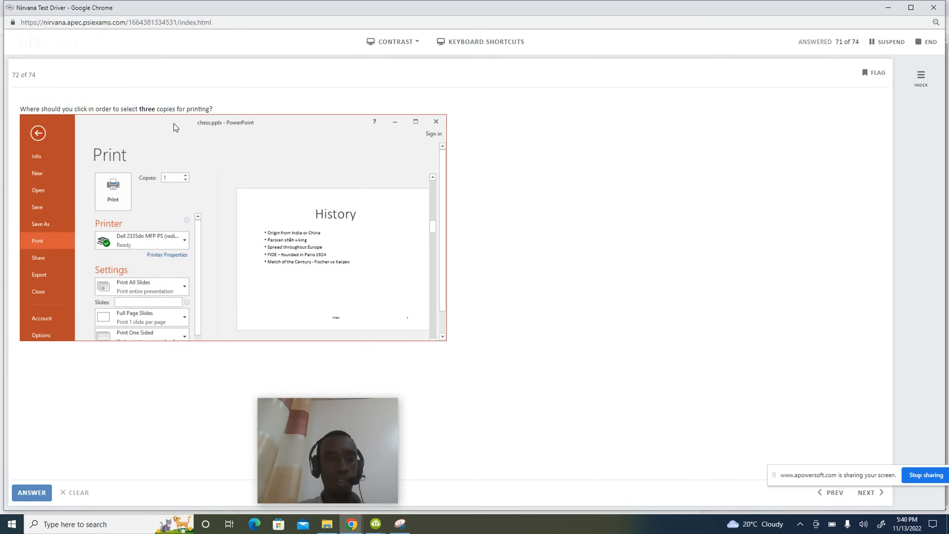
Raise the Copies count to three in the Print screenshot and submit question 72.
left_click(186, 176)
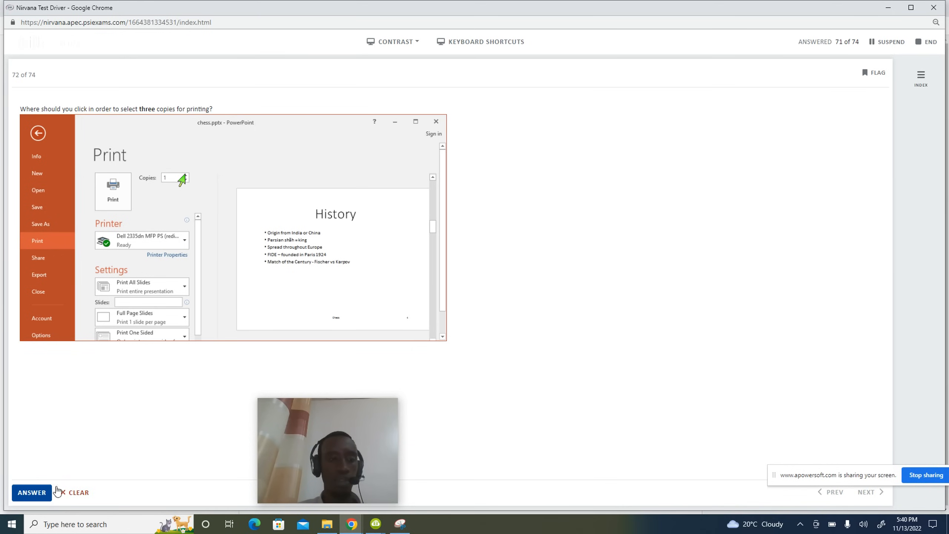
left_click(38, 493)
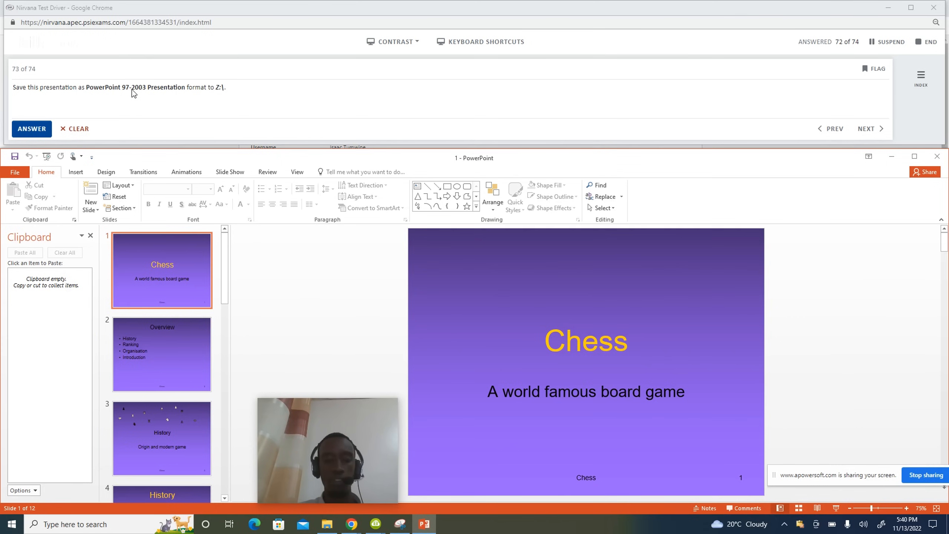
Save the presentation on Local Disk (Z:) as a PowerPoint 97-2003 Presentation, then submit question 73.
left_click(23, 171)
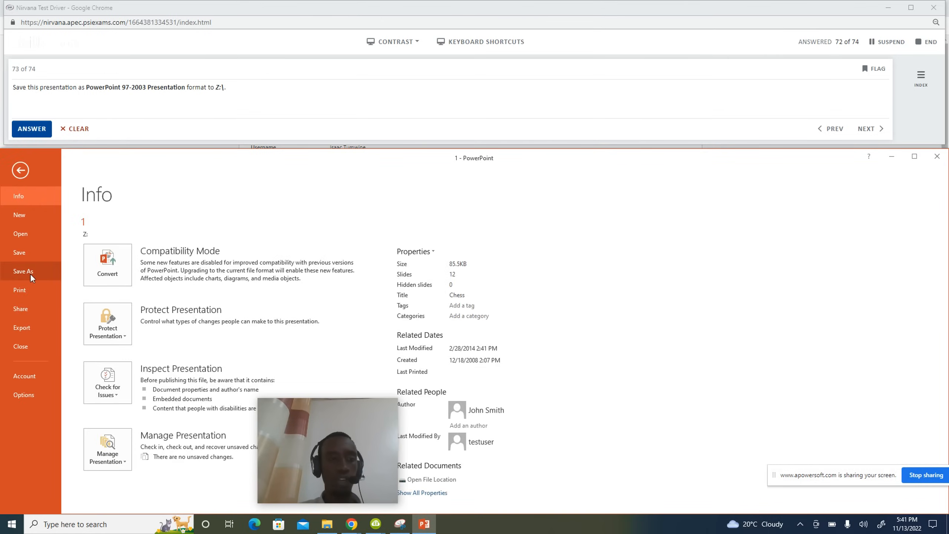
left_click(30, 272)
left_click(128, 308)
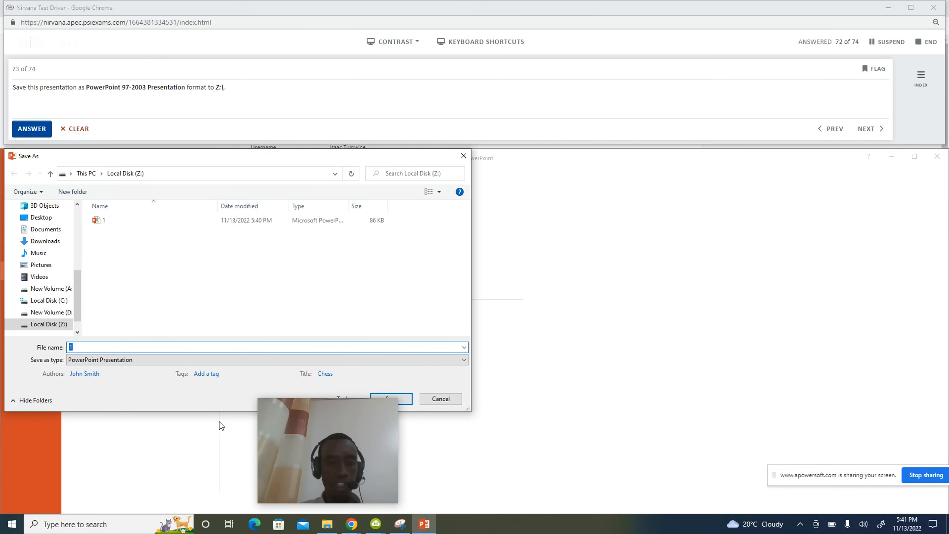
left_click_drag(283, 404, 529, 413)
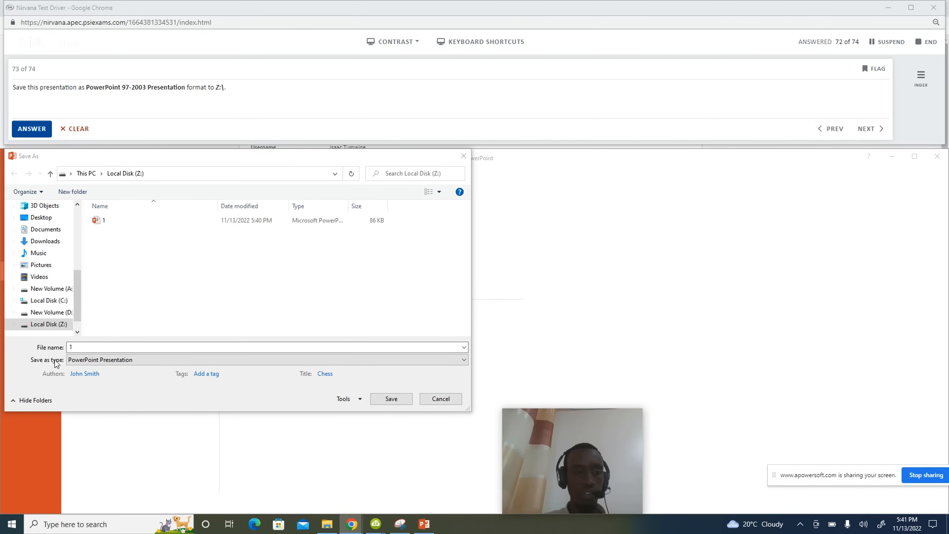
left_click(96, 359)
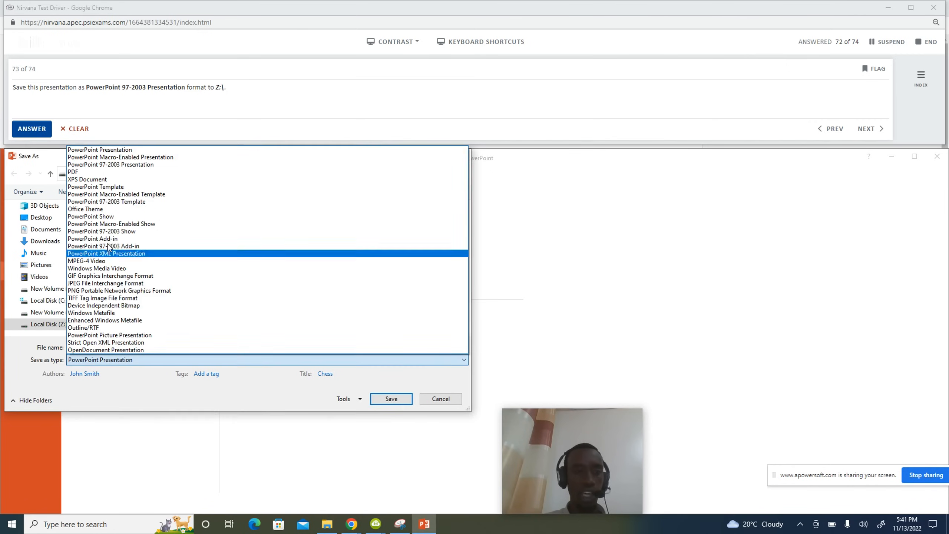
left_click(115, 166)
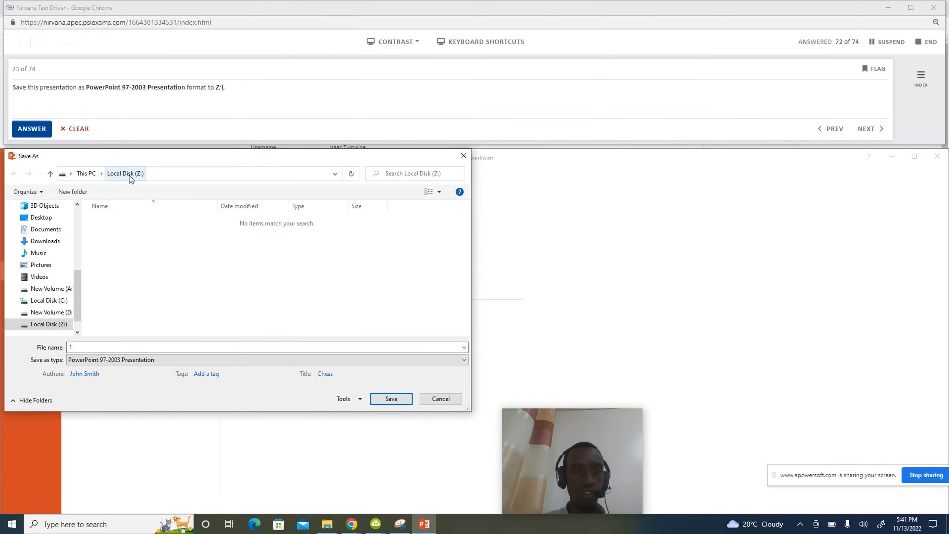
left_click(379, 400)
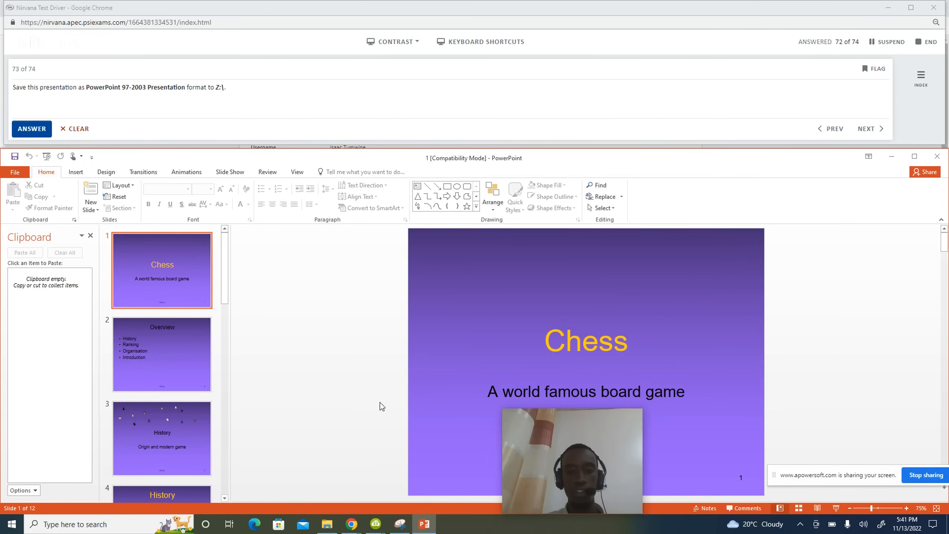
left_click(33, 131)
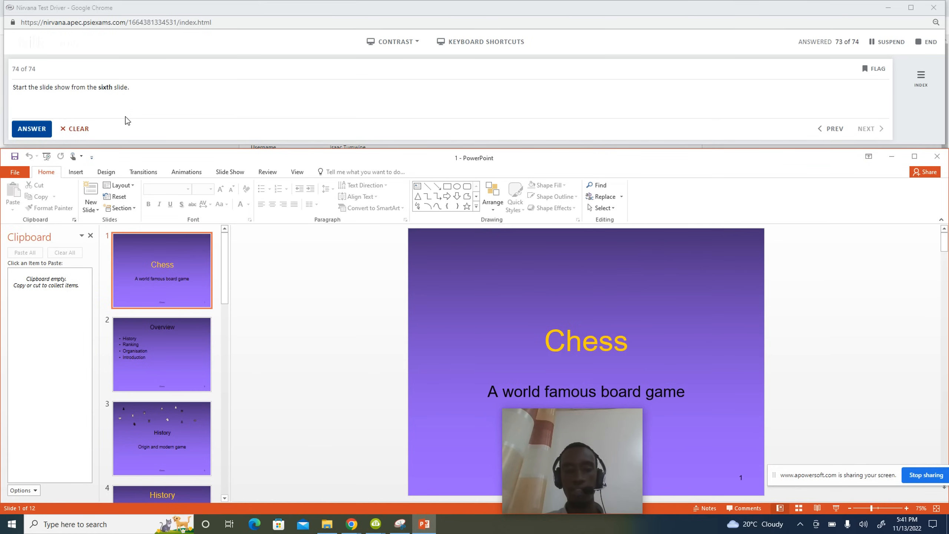
Start the slide show From Current Slide on slide 6, Ranking, and submit question 74.
scroll(155, 360, "down", 2)
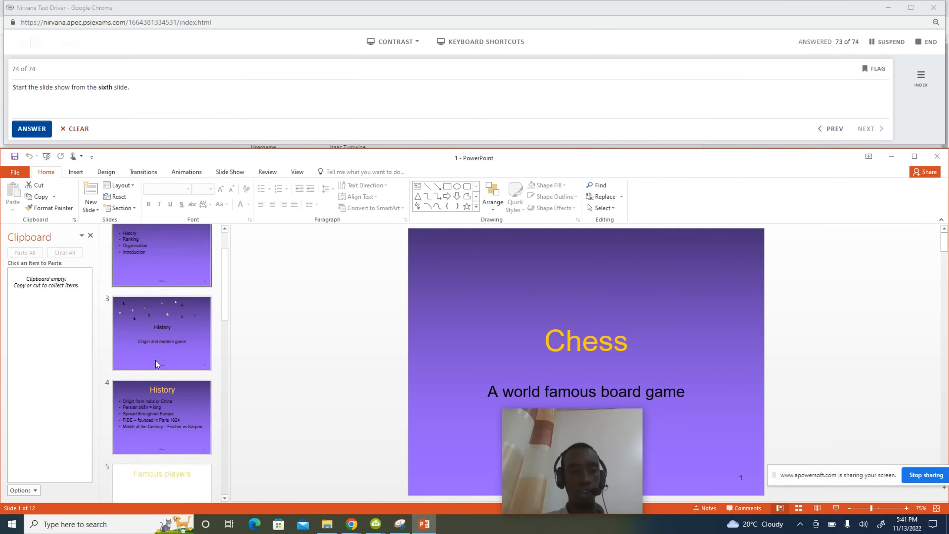
scroll(156, 360, "down", 4)
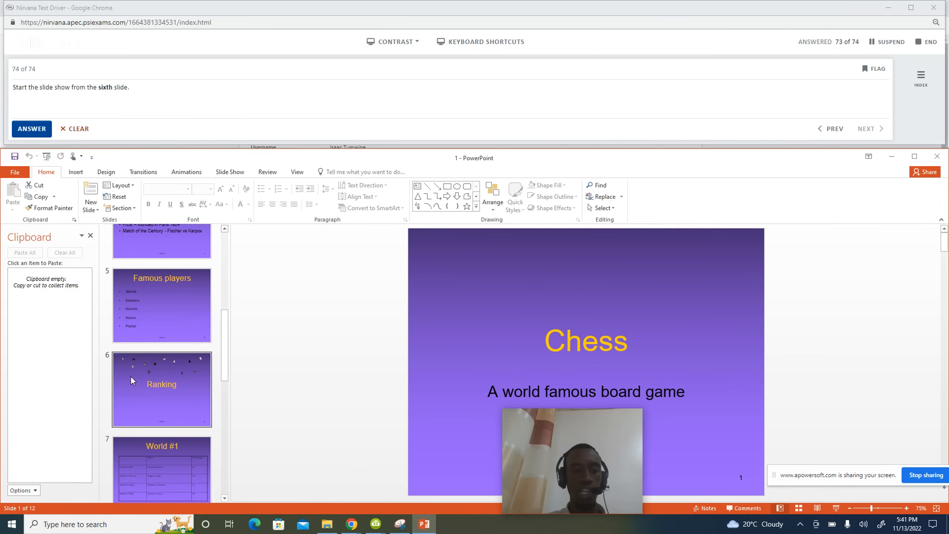
left_click(148, 385)
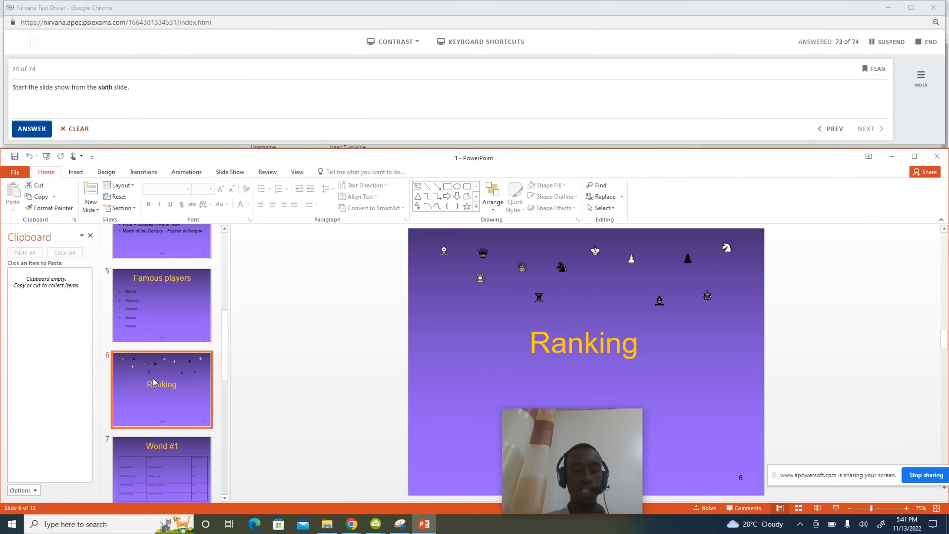
left_click(226, 173)
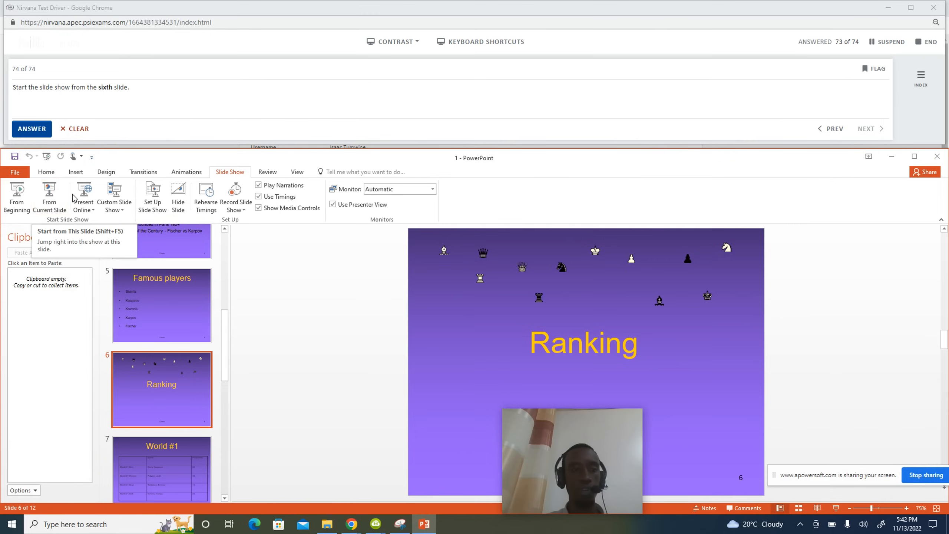
left_click(62, 202)
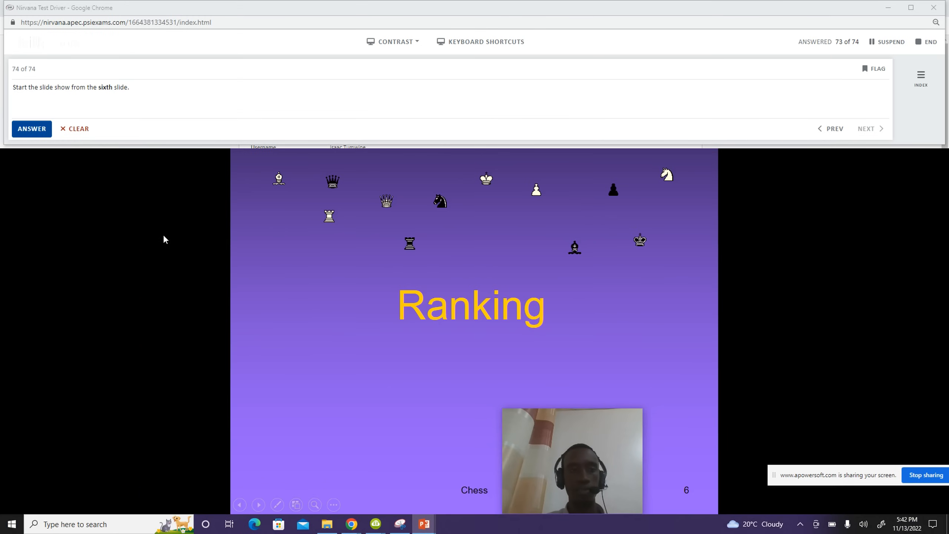
left_click(39, 131)
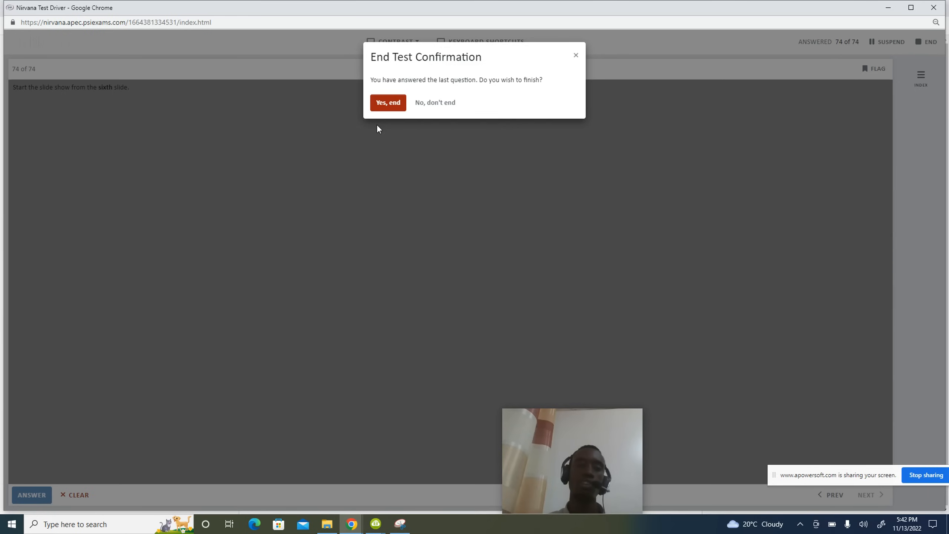
Confirm ending the test, view the results list with the 98% attempt, then return to the module catalogue.
left_click(388, 106)
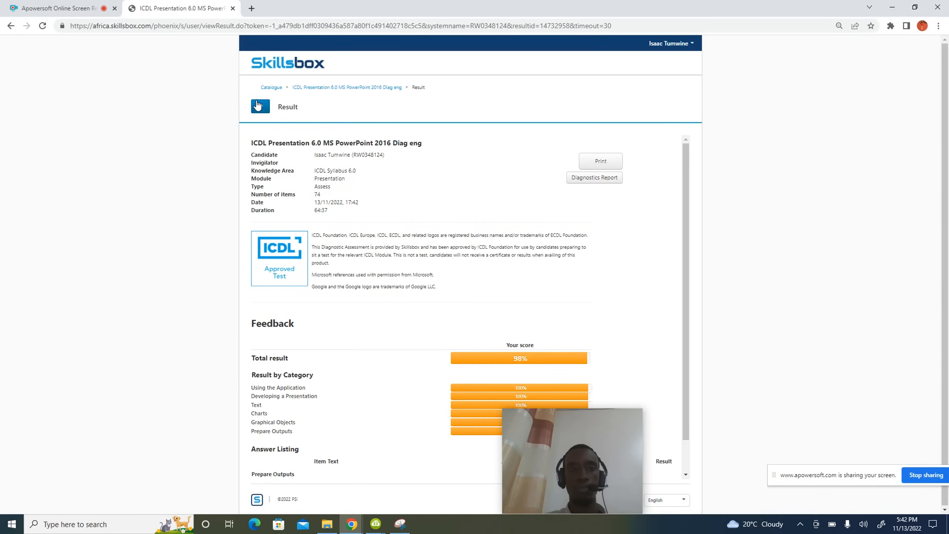
left_click(260, 106)
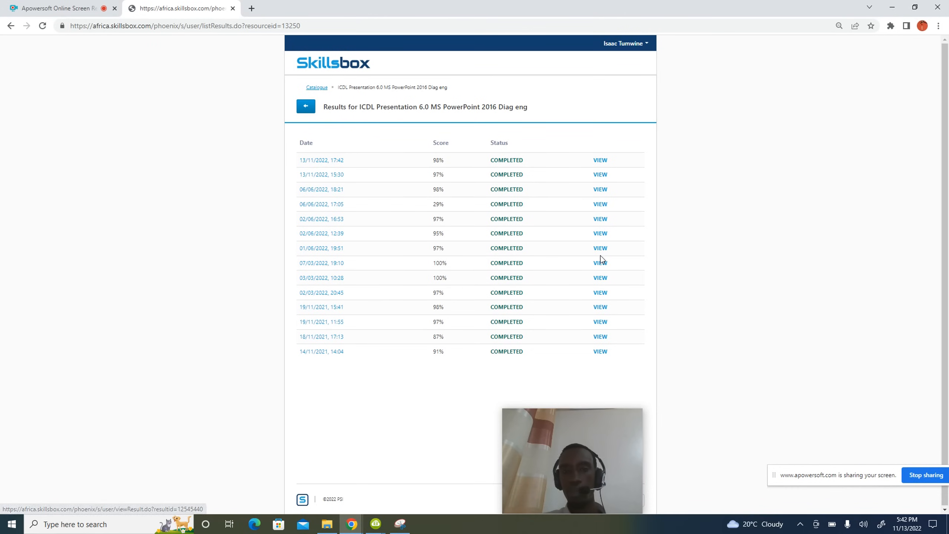
left_click(319, 88)
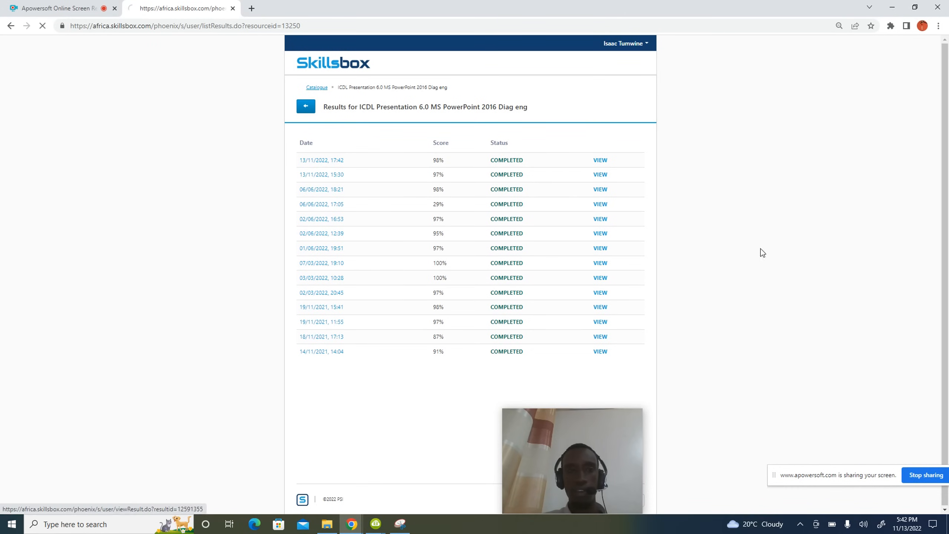